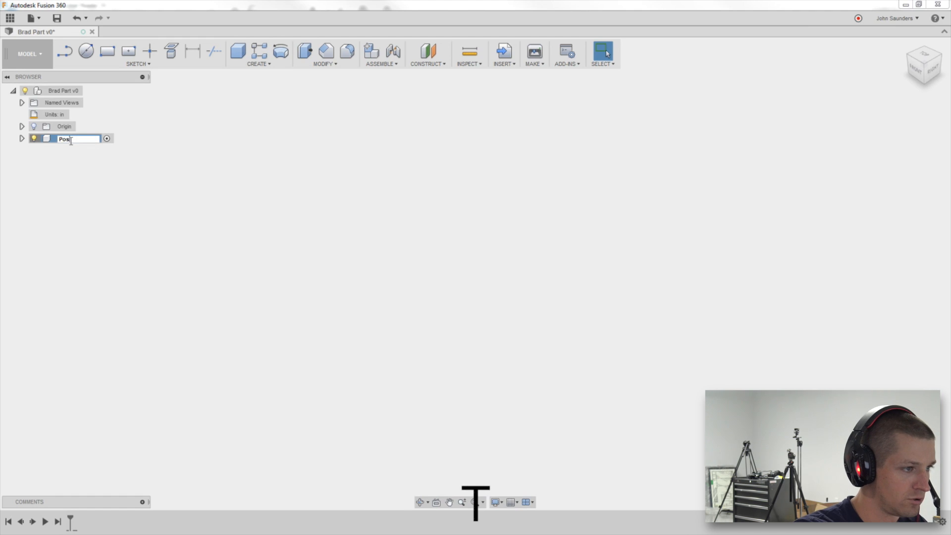
Finish renaming the new component as Post and return to the modelling window.
key("Return")
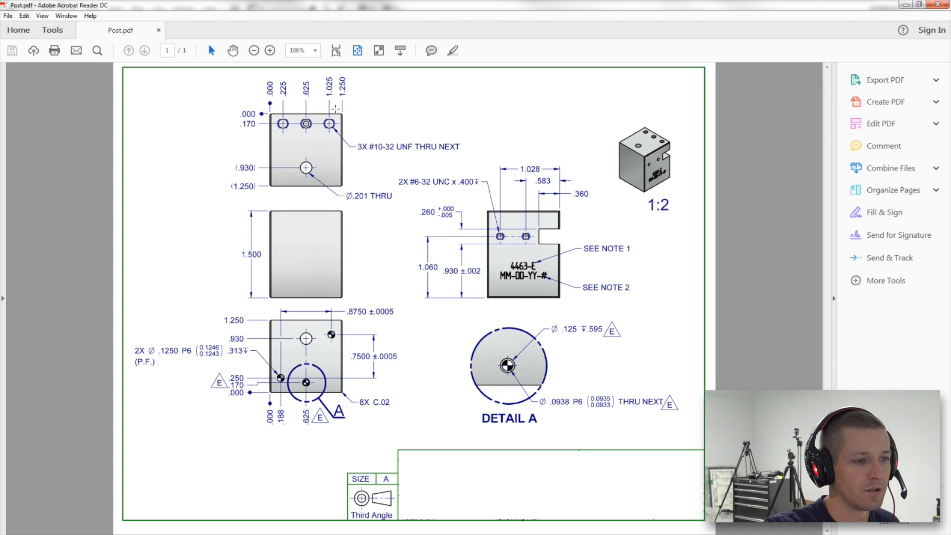
key("alt+Tab")
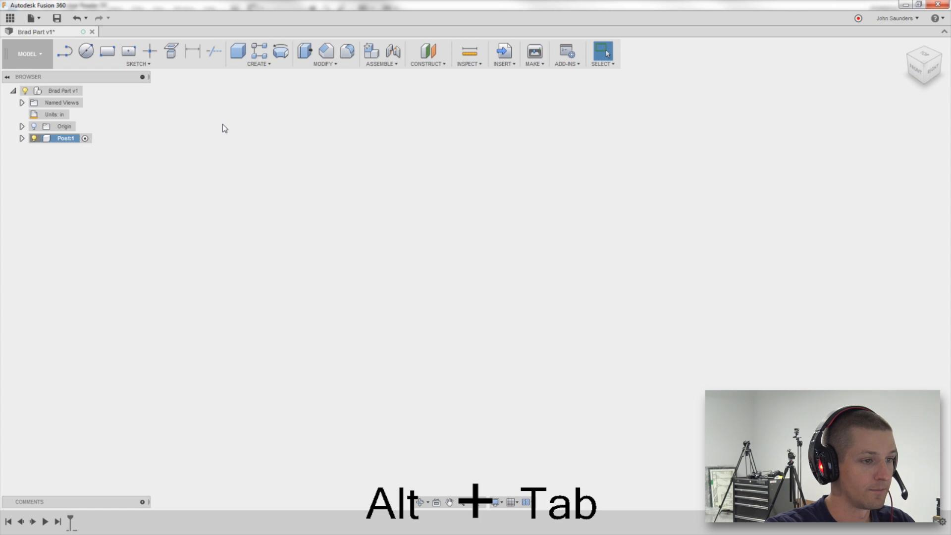
Start a rectangle sketch on the horizontal plane and draw a rectangle from the origin about 1.97 in wide.
key("r")
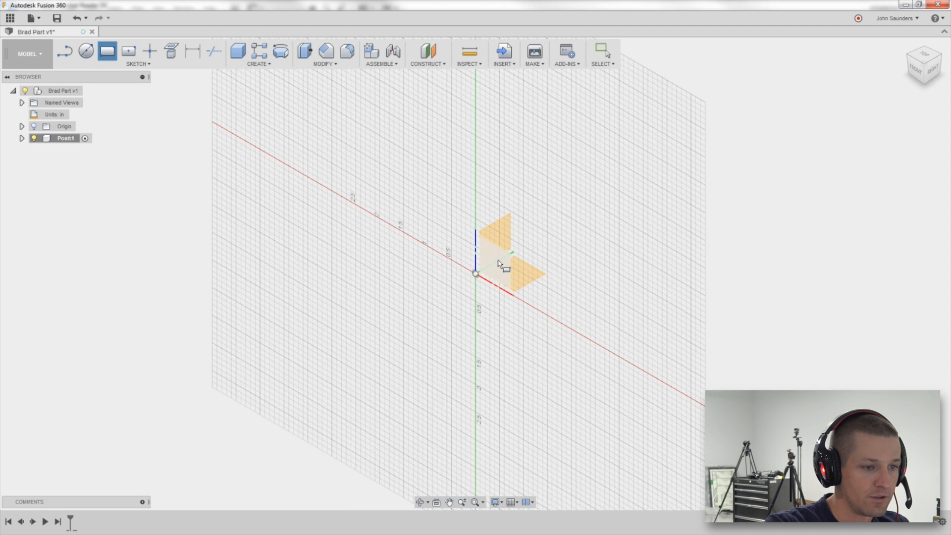
left_click(532, 276)
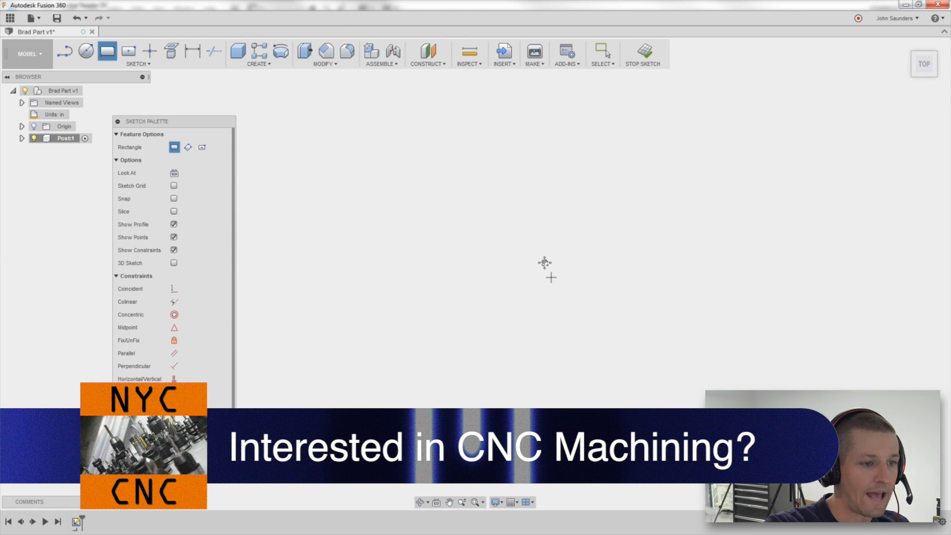
left_click(34, 127)
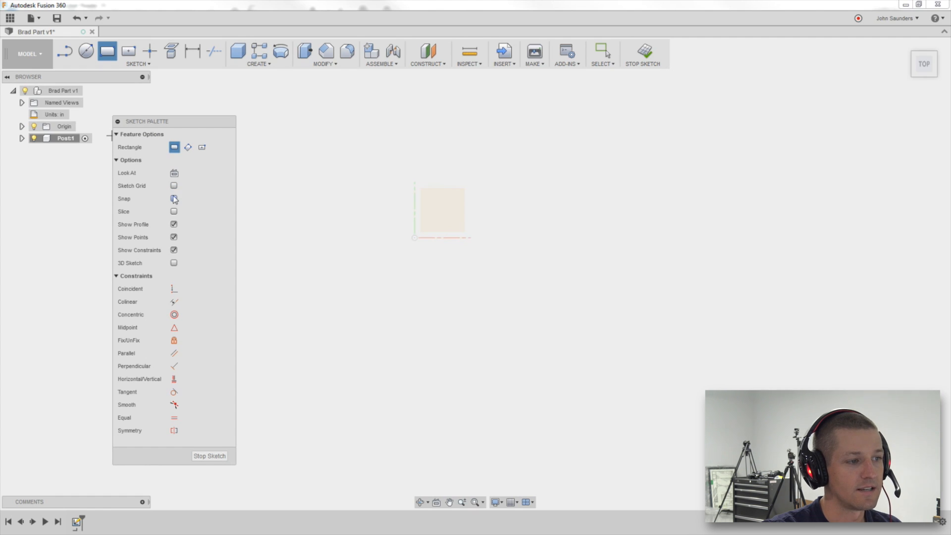
left_click(415, 238)
left_click(548, 372)
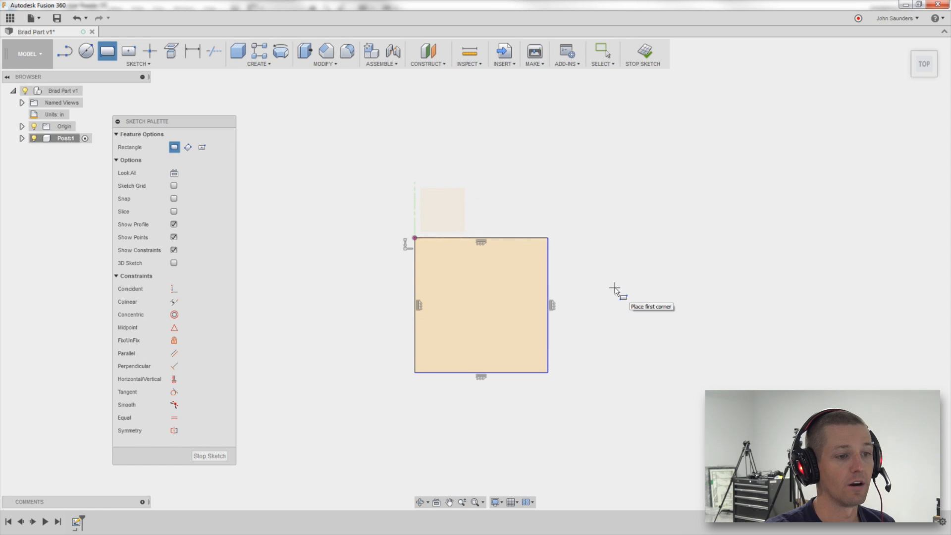
Dimension the rectangle's top edge and left edge to 1.25 in each.
key("d")
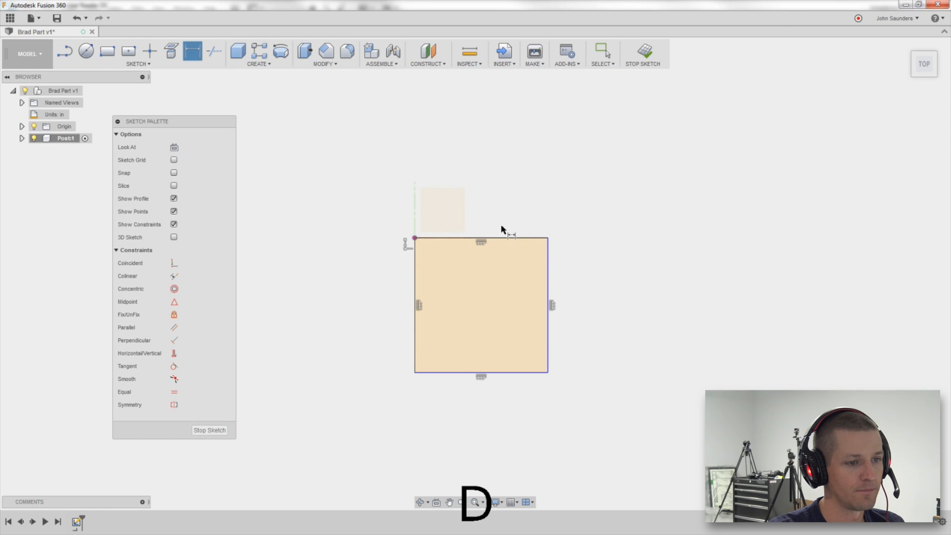
left_click(500, 240)
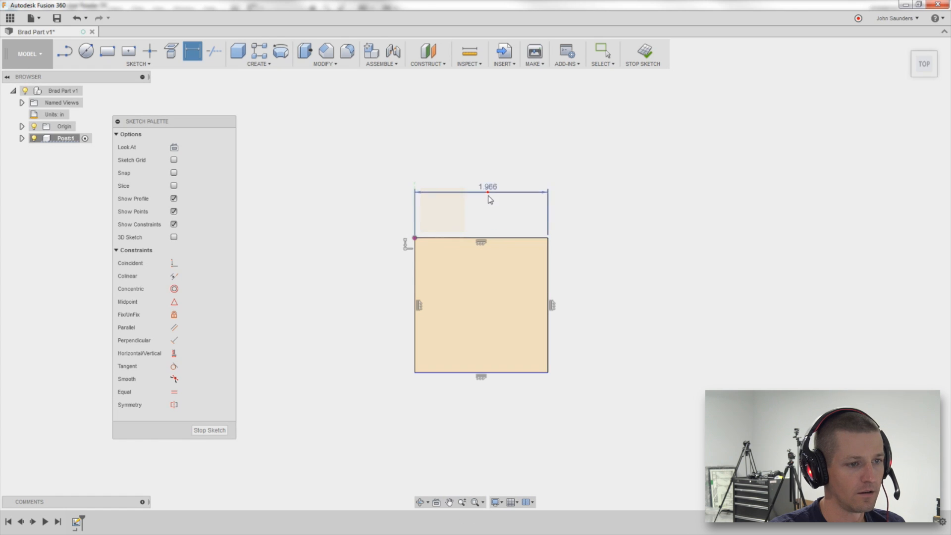
left_click(494, 194)
type("1.25")
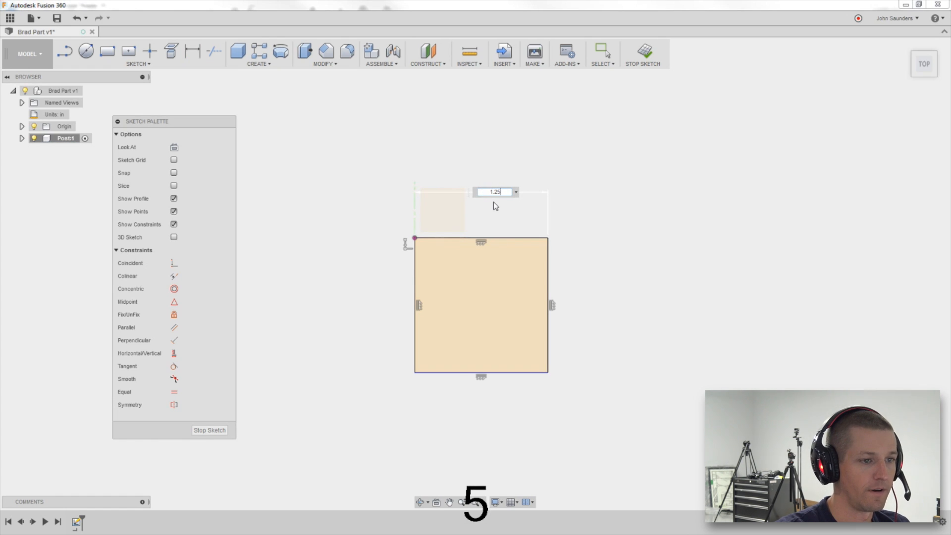
key("Return")
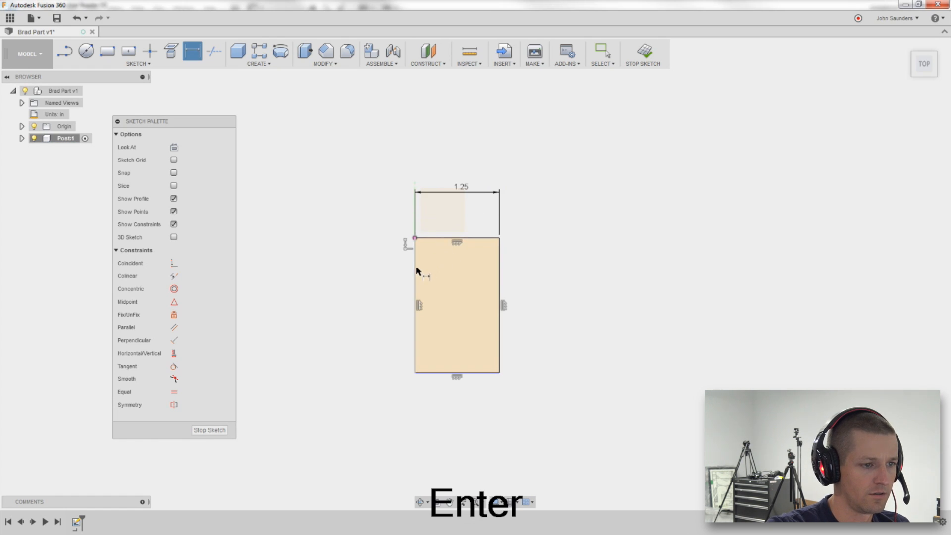
left_click(415, 276)
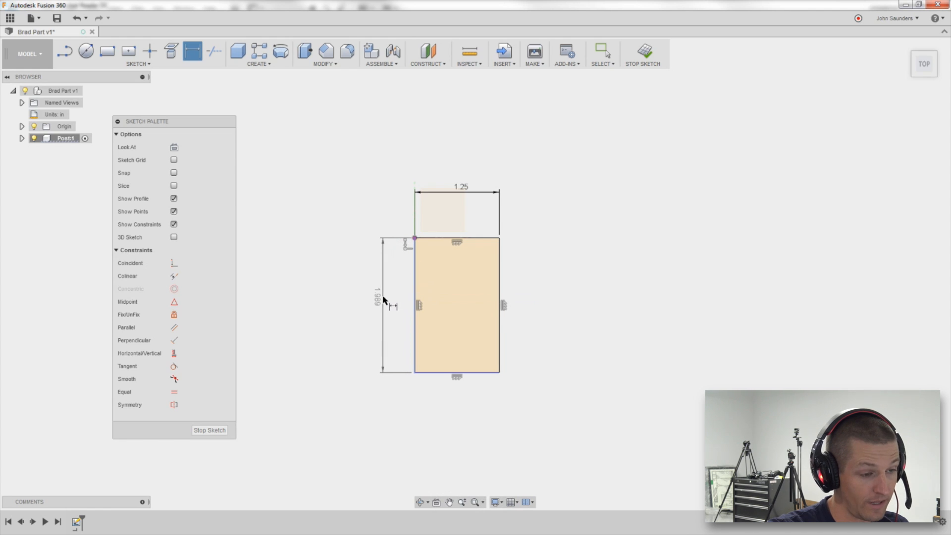
left_click(392, 300)
type("1.25")
key("Return")
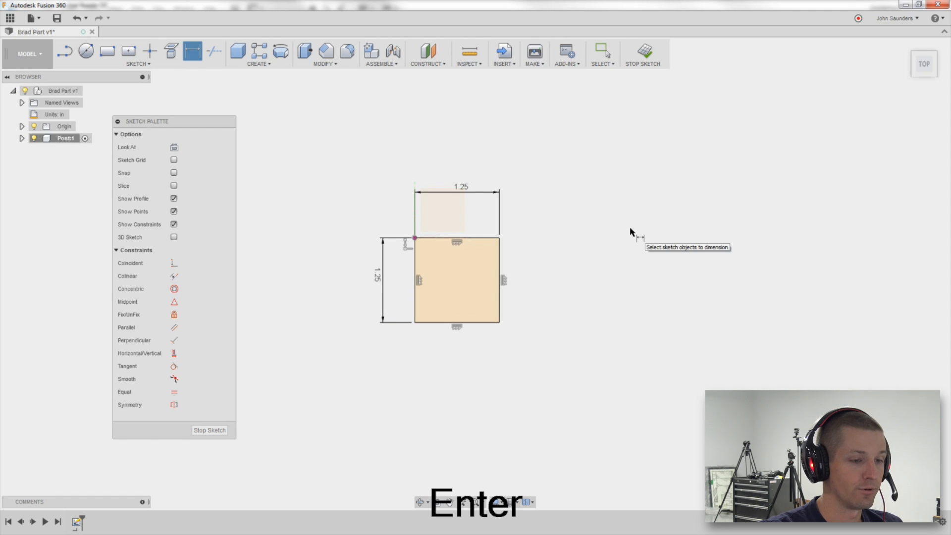
Extrude the square profile 1.5 in.
key("e")
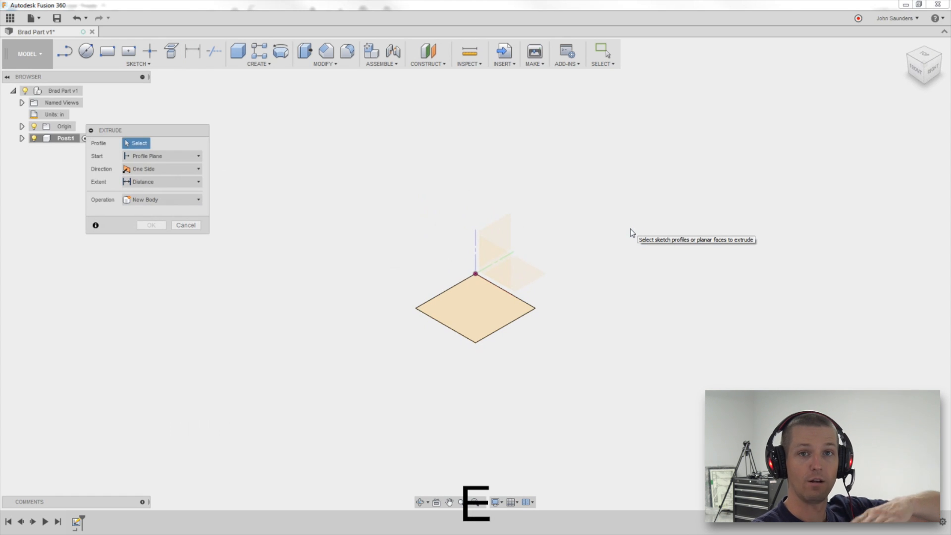
left_click(481, 310)
type("1.5")
key("Return")
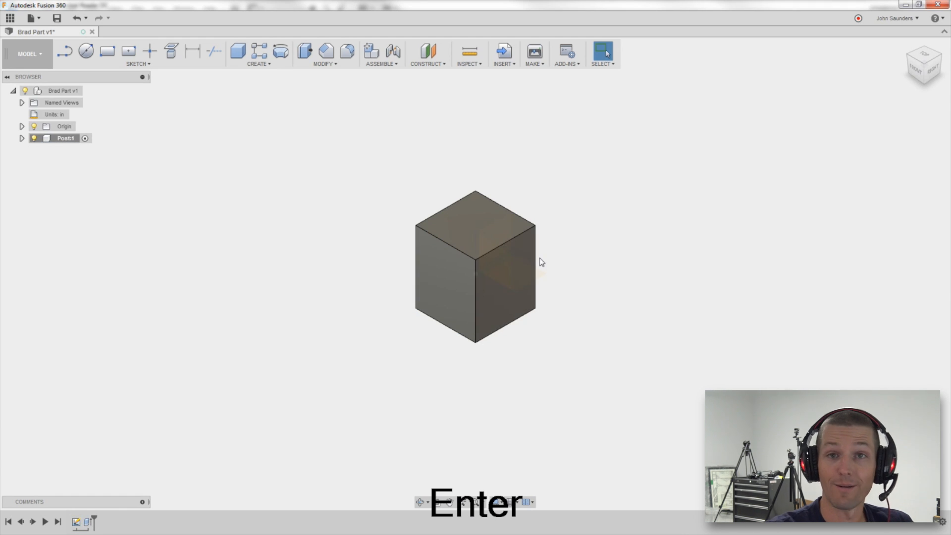
Compare the block's orientation with the hole layout on the PDF drawing.
middle_click_drag(560, 225, 605, 174, "shift")
key("alt+Tab")
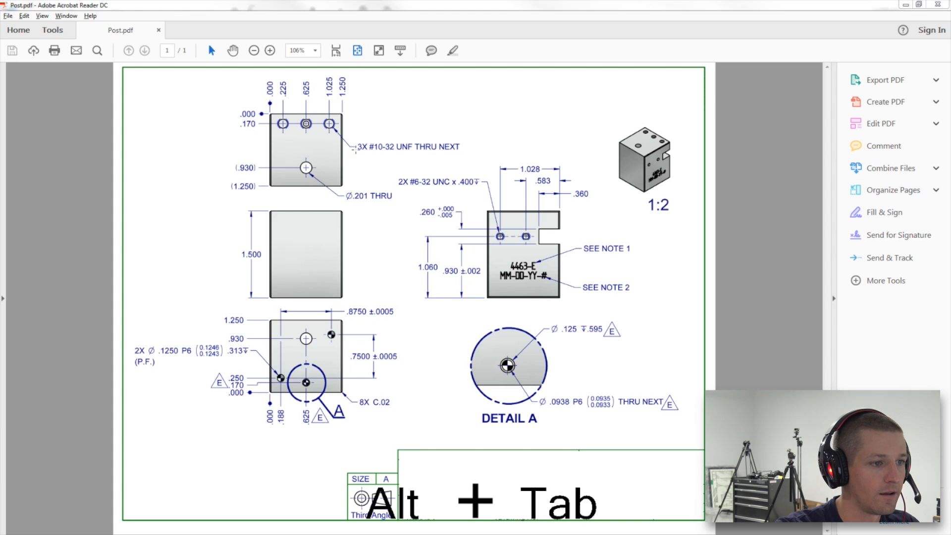
key("alt+Tab")
middle_click_drag(443, 145, 463, 218, "shift")
left_click(470, 223)
key("alt+Tab")
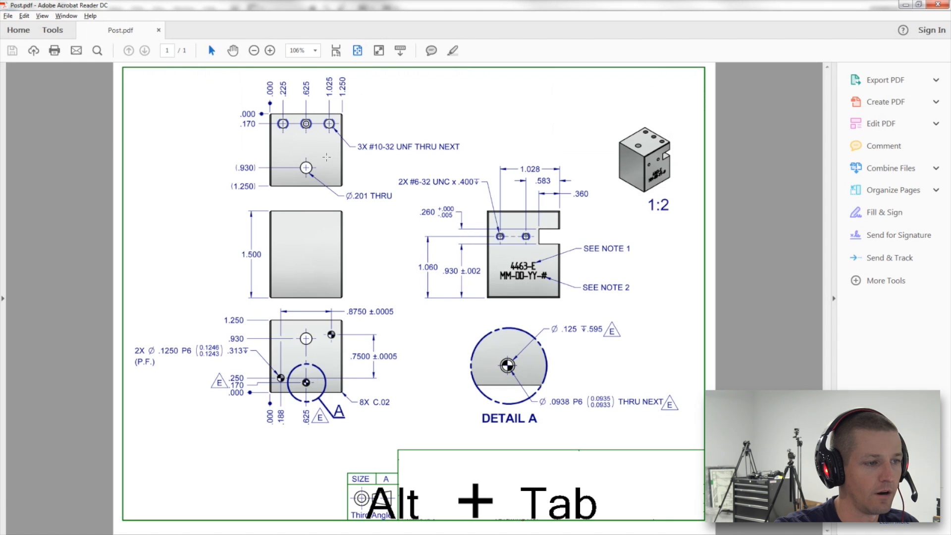
key("alt+Tab")
Sketch four circles on the block's top face: one near the lower middle and three along the upper edge.
key("c")
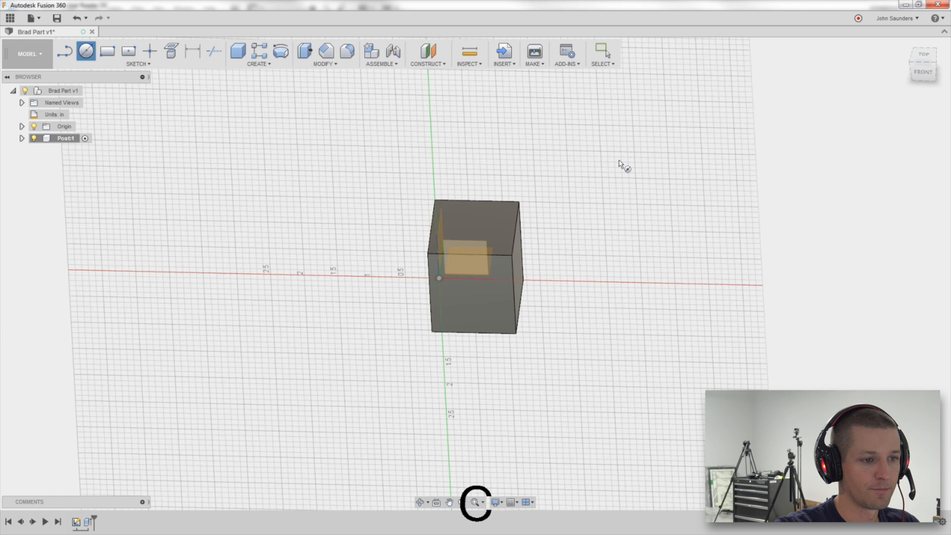
left_click(510, 216)
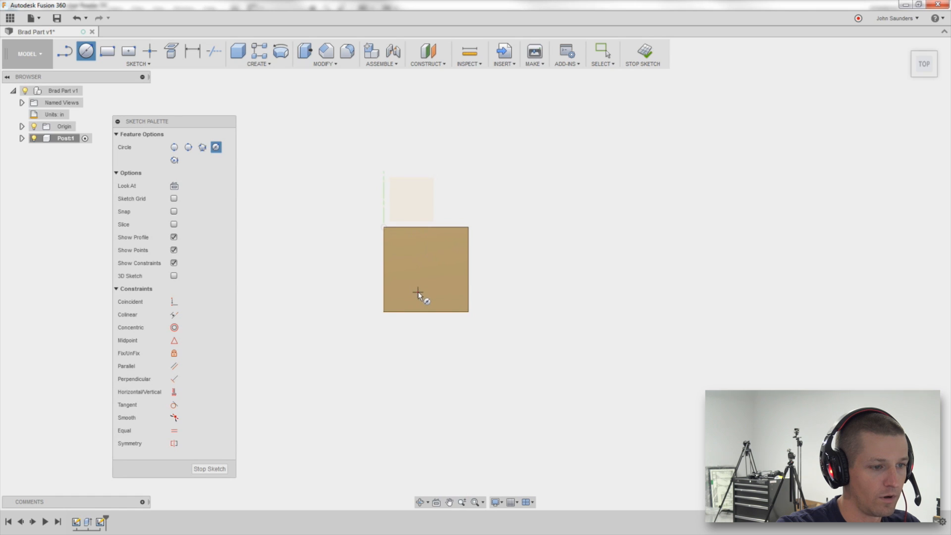
left_click(418, 292)
left_click(426, 295)
left_click(396, 240)
left_click(405, 241)
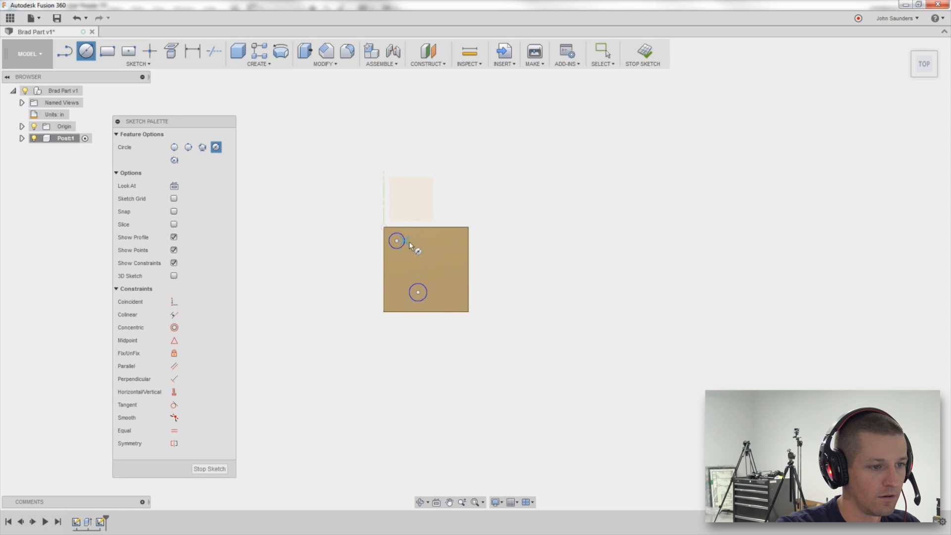
left_click(426, 240)
left_click(437, 245)
left_click(458, 240)
left_click(456, 233)
Dimension the lower circle's centre 0.625 in from the block's left edge.
scroll(455, 235, "up", 1)
scroll(474, 158, "up", 2)
mouse_move(442, 188)
middle_mouse_down()
mouse_move(474, 152)
mouse_move(499, 170)
middle_mouse_up()
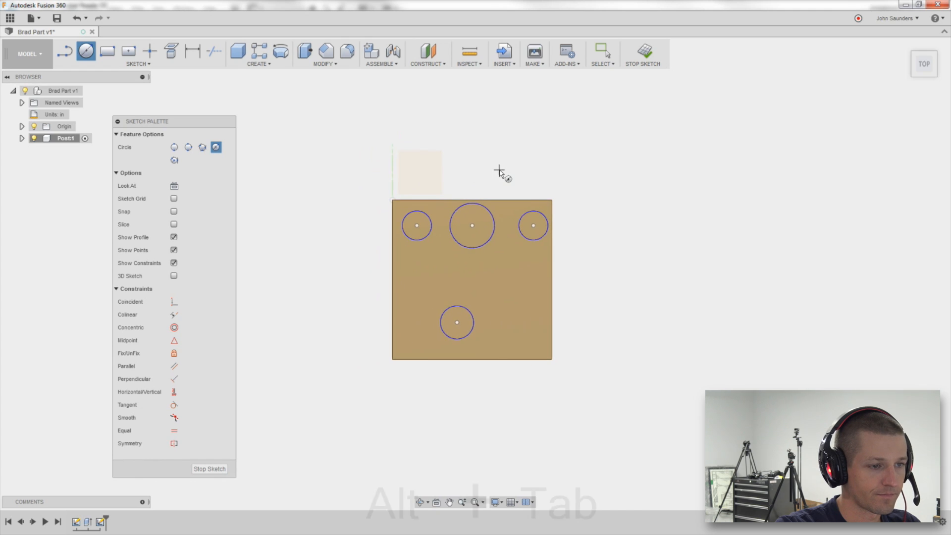
key("alt+Tab")
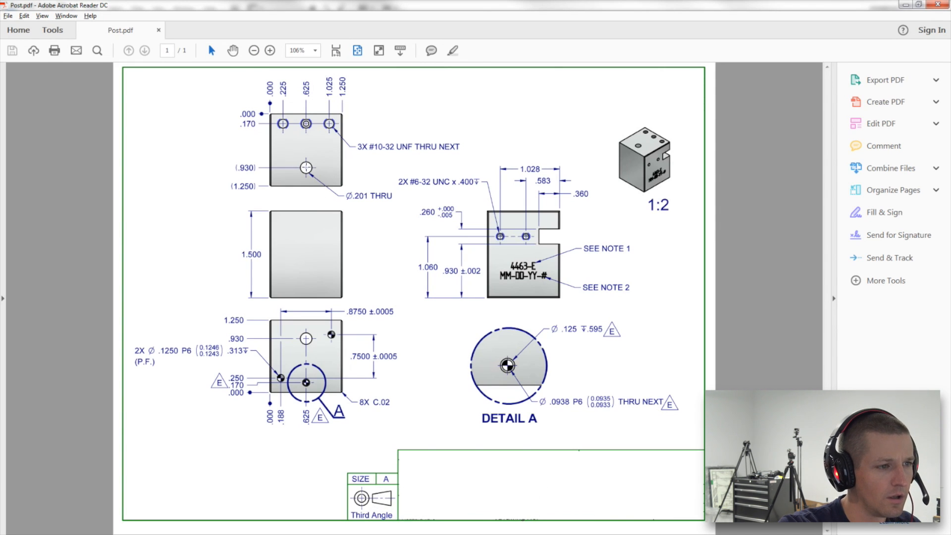
key("alt+Tab")
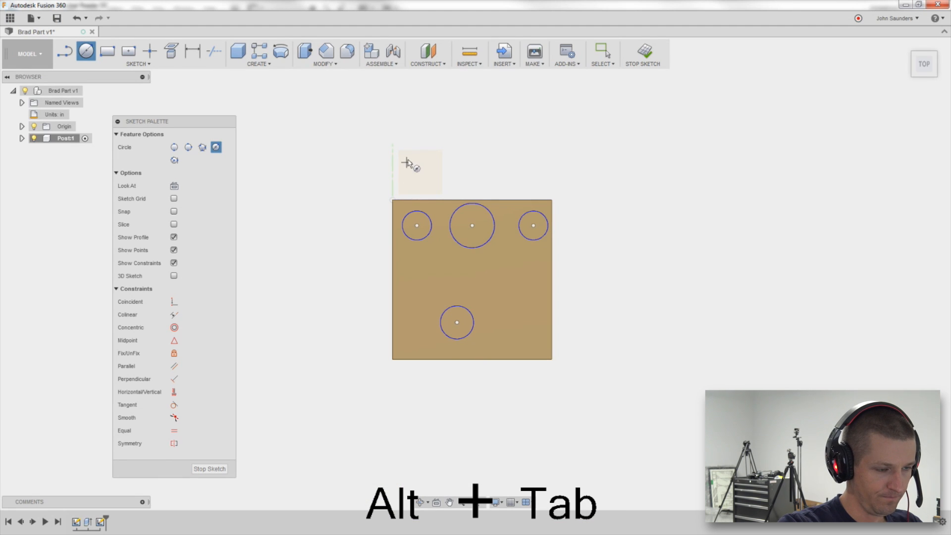
key("d")
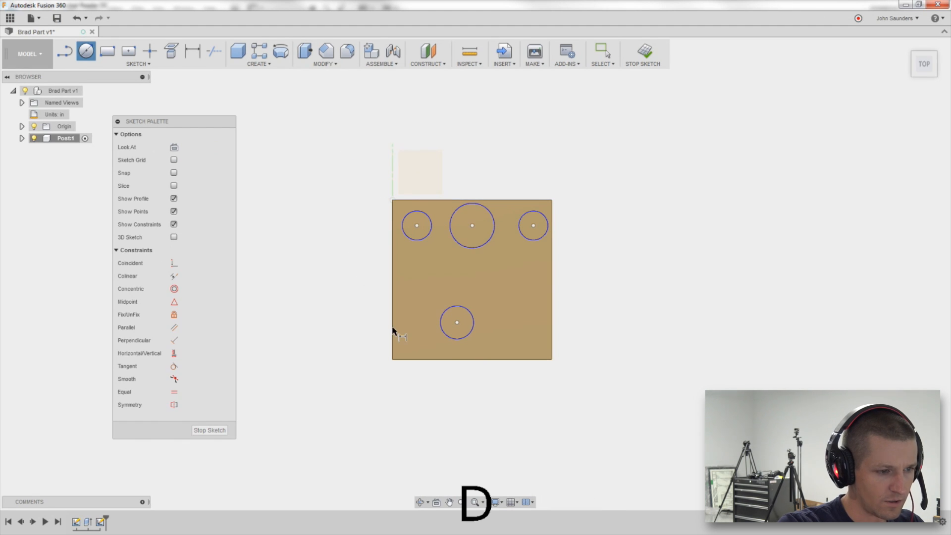
left_click(393, 329)
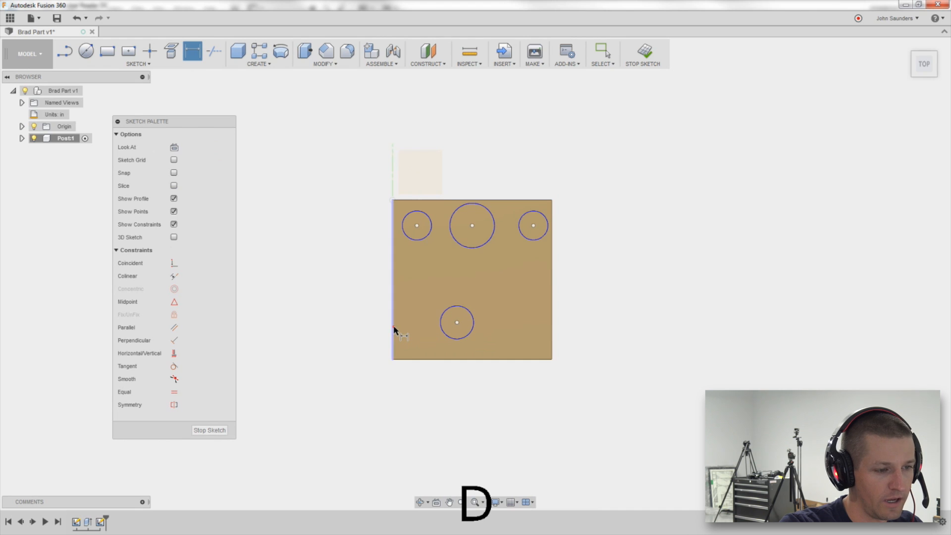
left_click(456, 323)
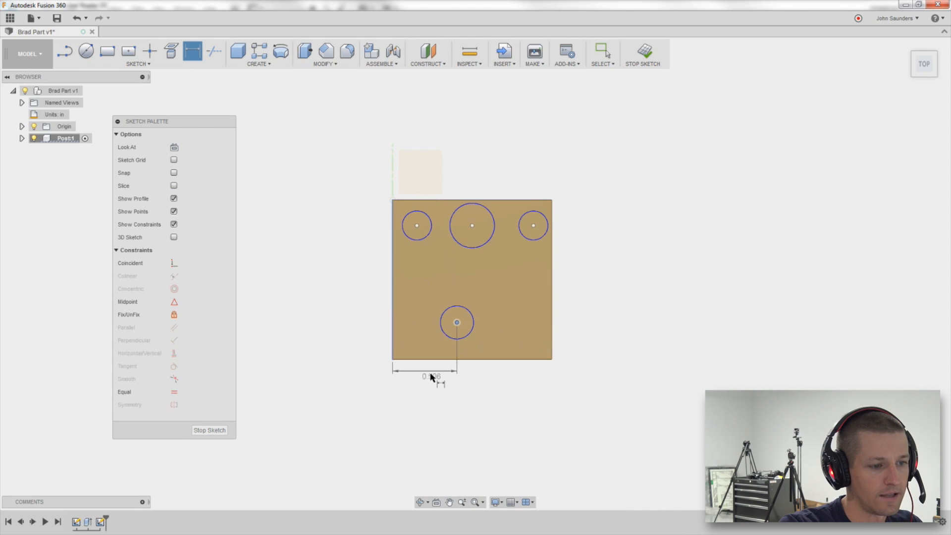
left_click(430, 376)
key("Delete")
type(".625")
key("Return")
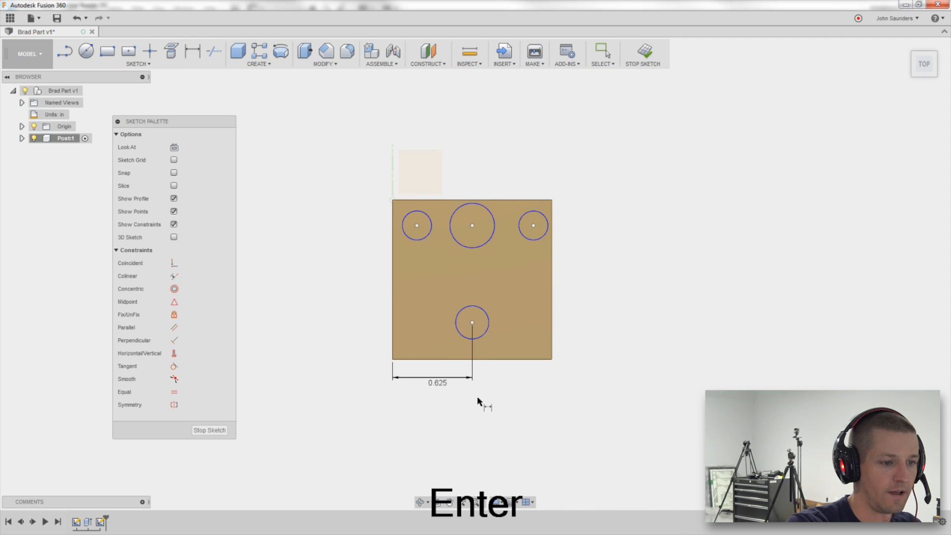
Dimension the upper middle circle's centre from the left edge, linking it to the 0.625 dimension.
left_click(470, 225)
left_click(392, 258)
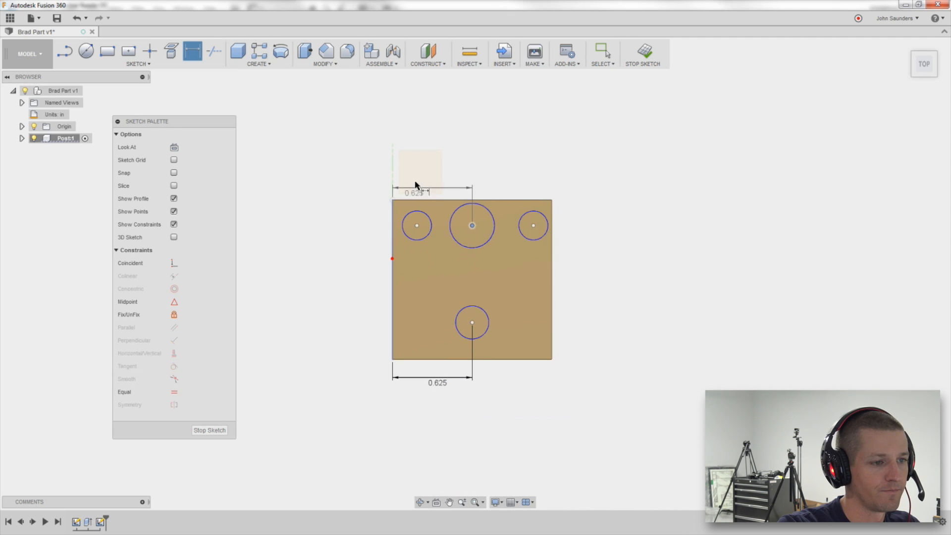
left_click(422, 142)
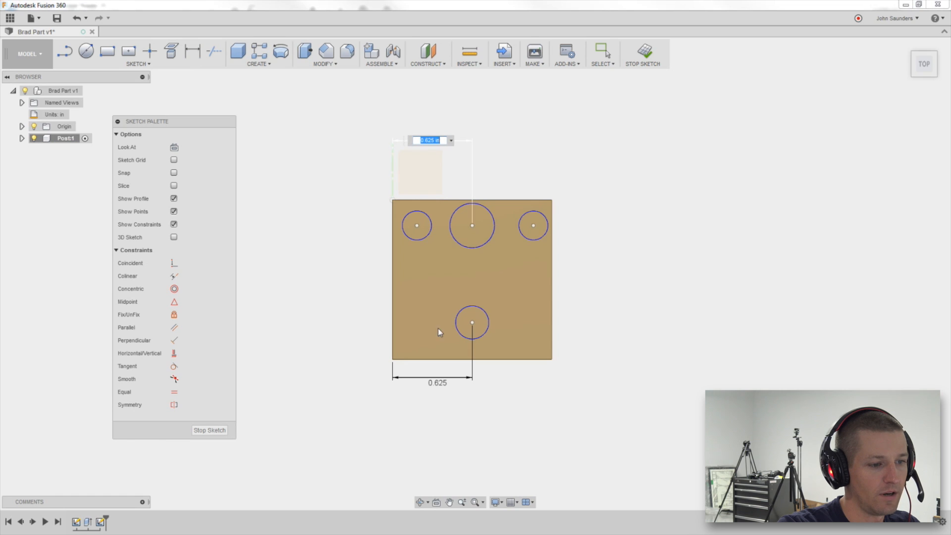
left_click(442, 384)
key("Return")
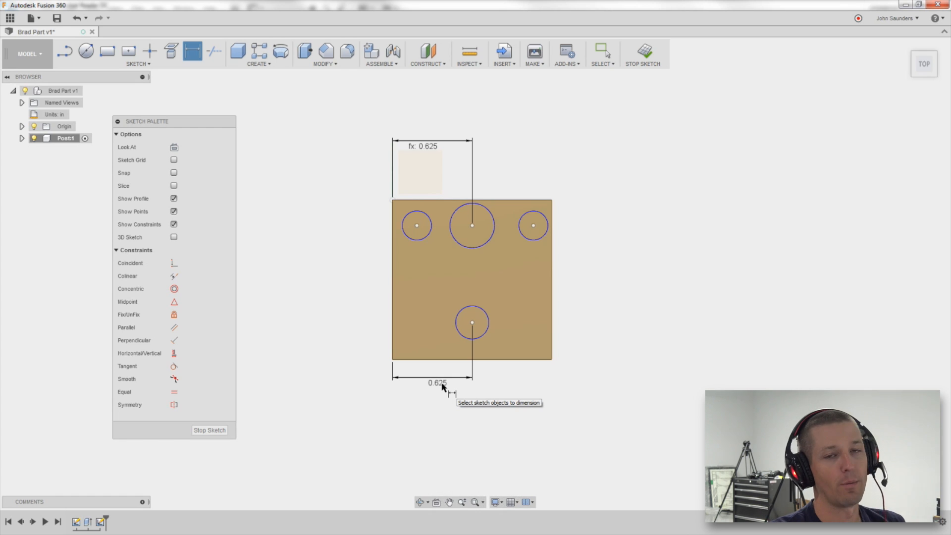
Dimension the lower circle's centre 0.93 in from the block's top edge.
key("alt+Tab")
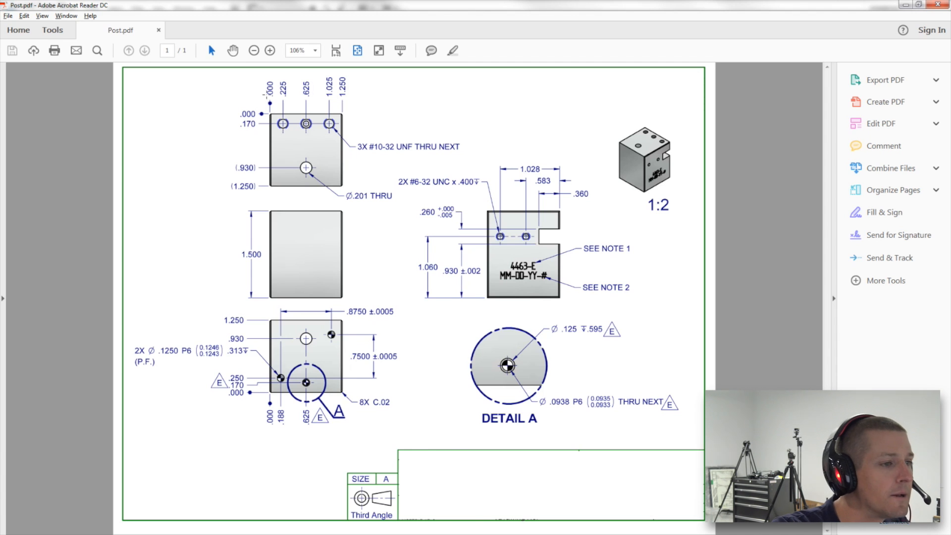
key("alt+Tab")
key("d")
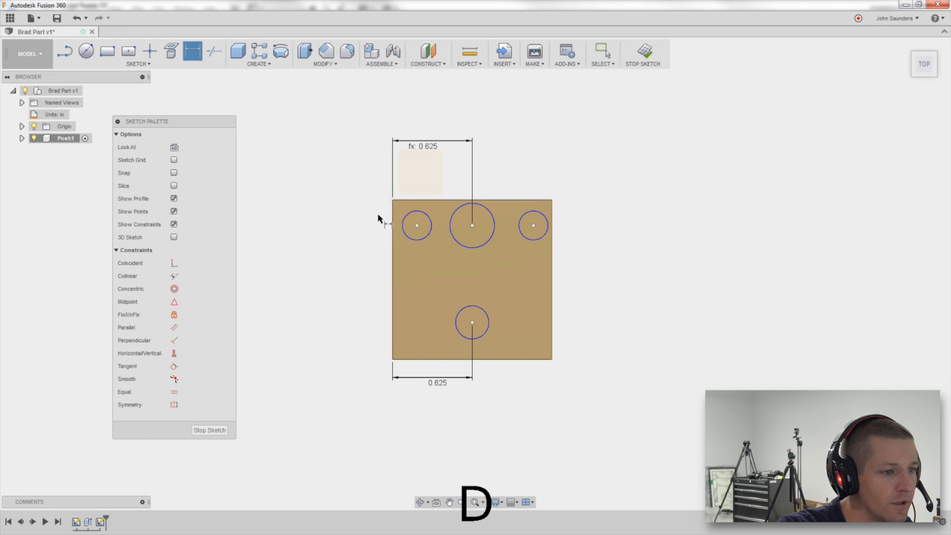
left_click(442, 200)
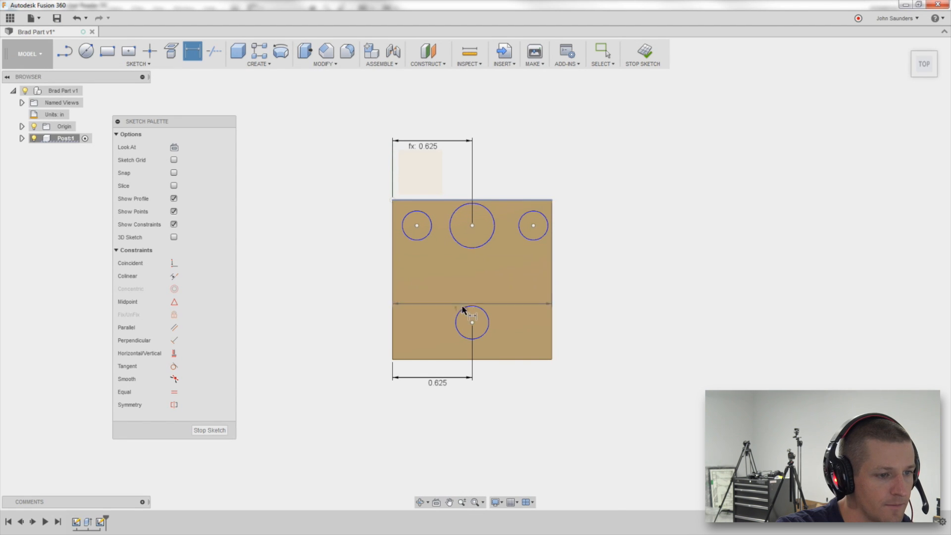
left_click(472, 322)
left_click(361, 280)
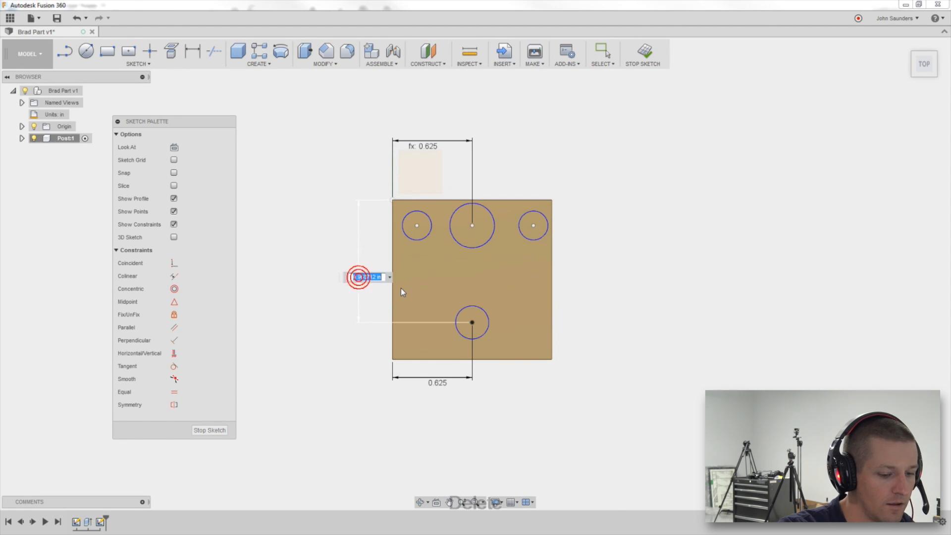
key("Delete")
type(".93")
key("Return")
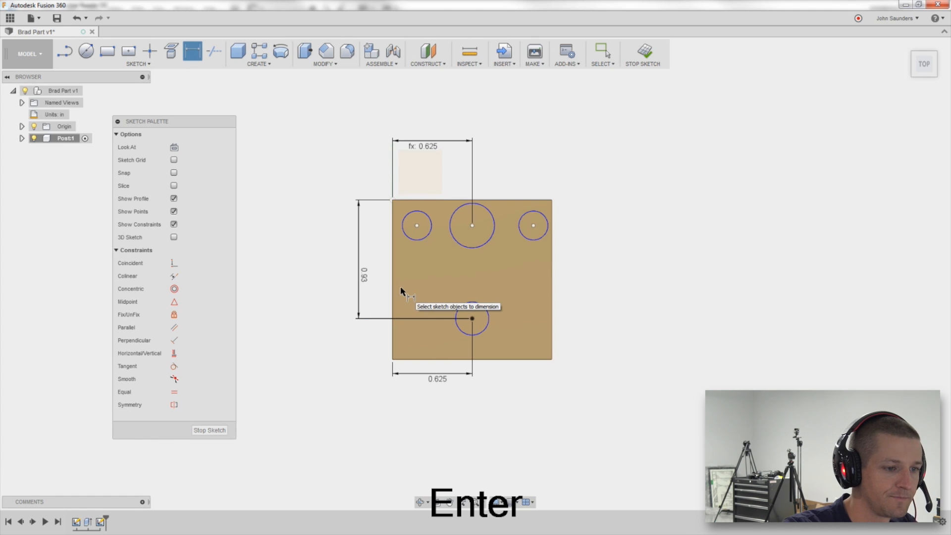
Check the PDF drawing for the remaining hole positions.
key("alt+Tab")
key("alt+Tab")
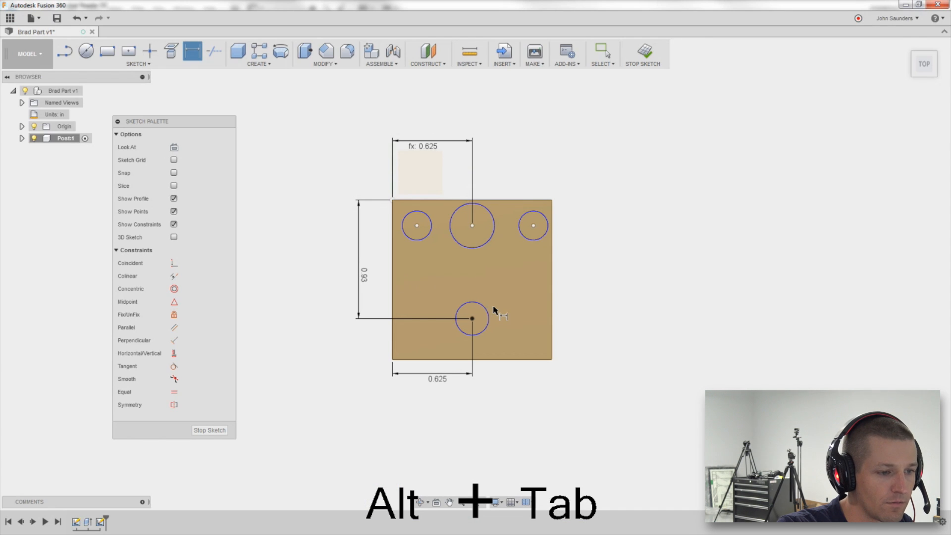
Open the Preferences and review the Preview options for sketch colouring based on constraint status.
key("Escape")
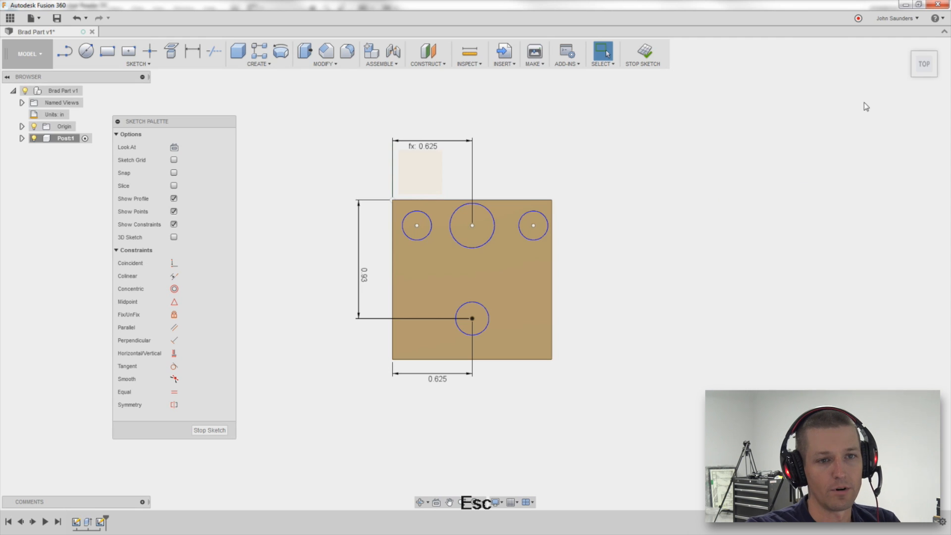
left_click(898, 18)
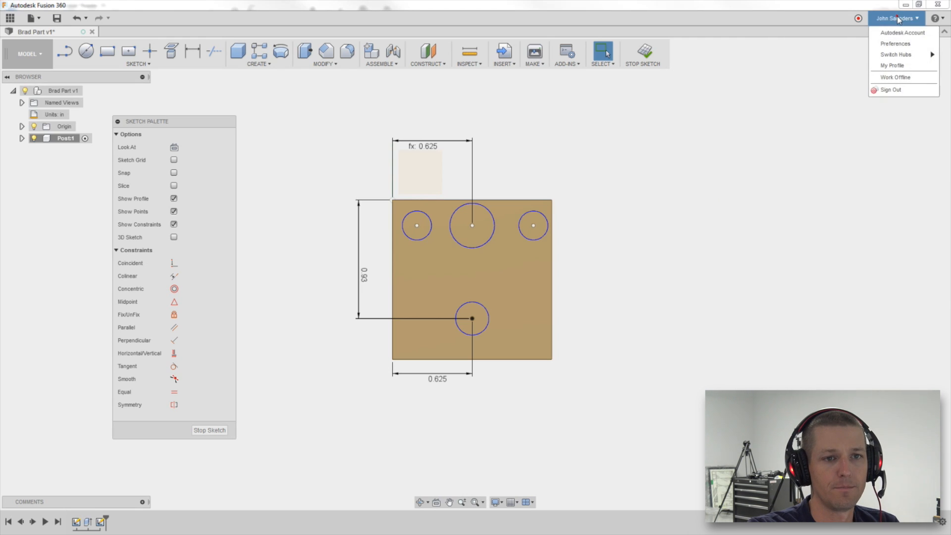
left_click(898, 44)
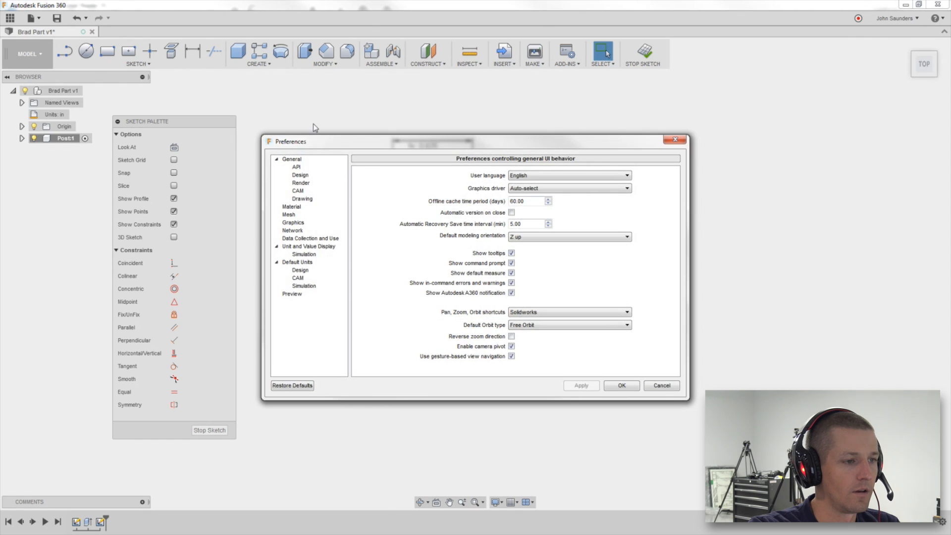
left_click(300, 295)
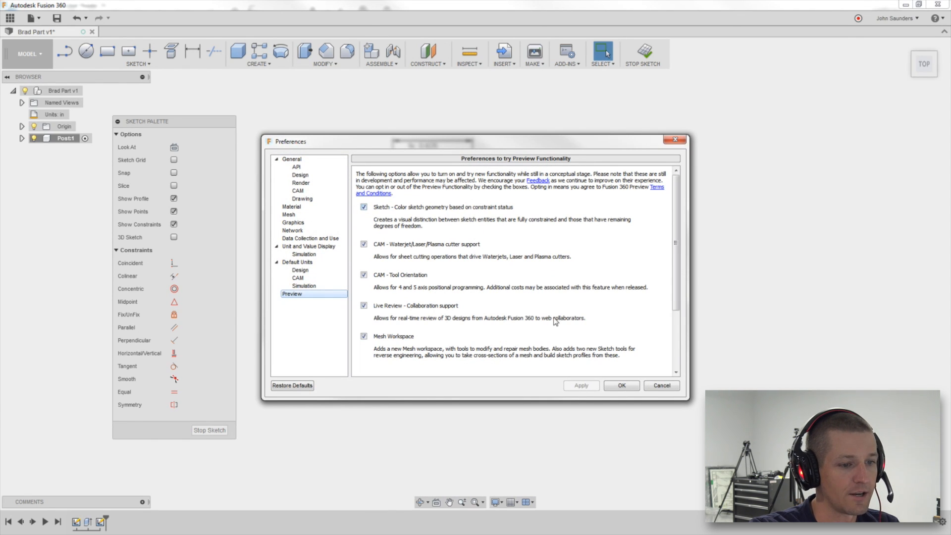
left_click(614, 386)
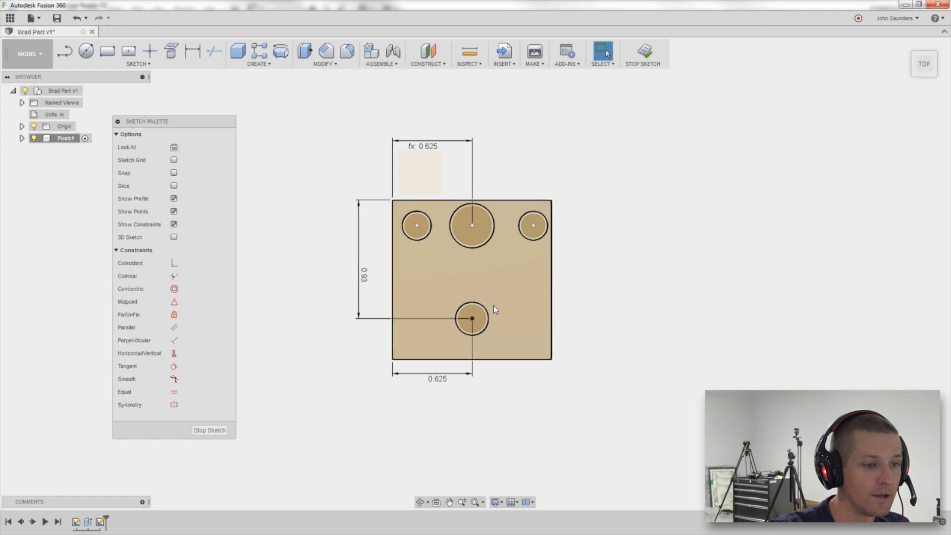
Test whether the lower circle can still be dragged and compare it with the PDF drawing.
left_click_drag(489, 316, 464, 319)
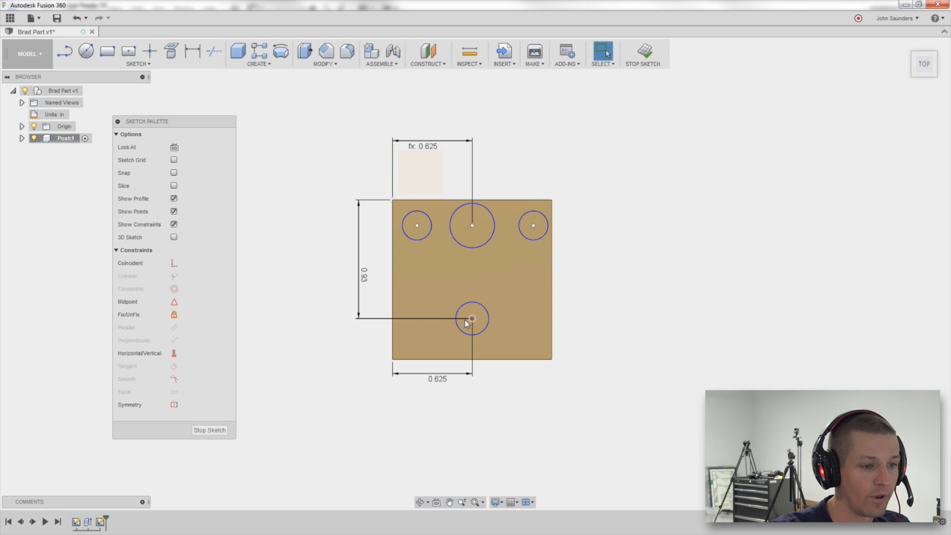
left_click(488, 314)
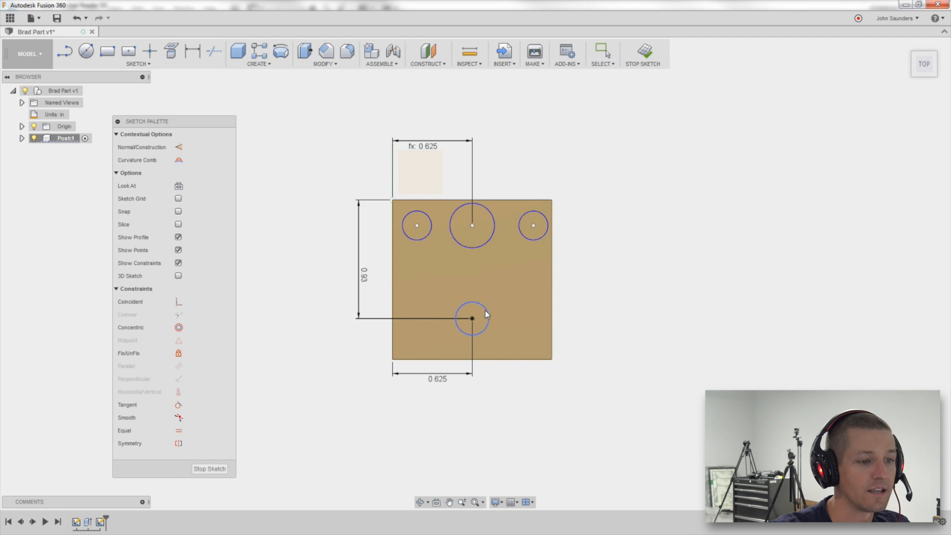
left_click(672, 317)
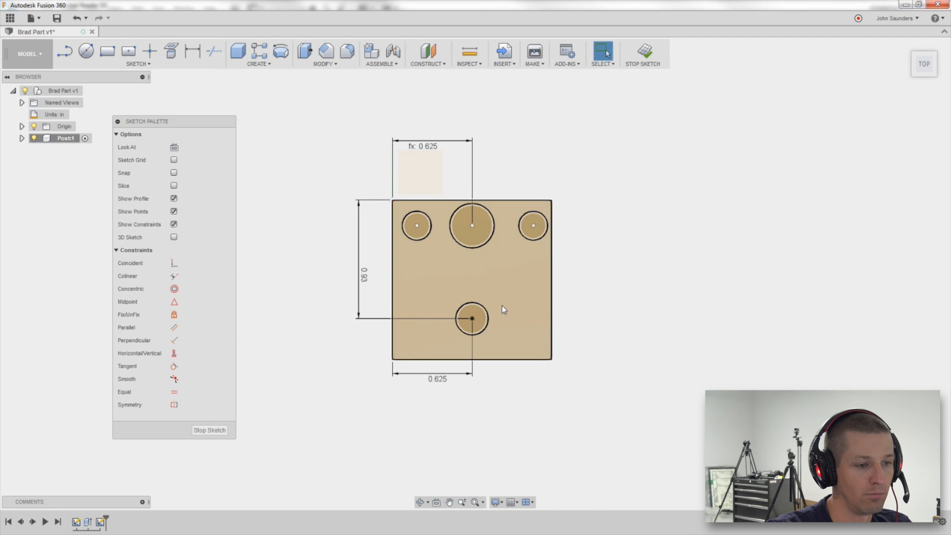
key("alt+Tab")
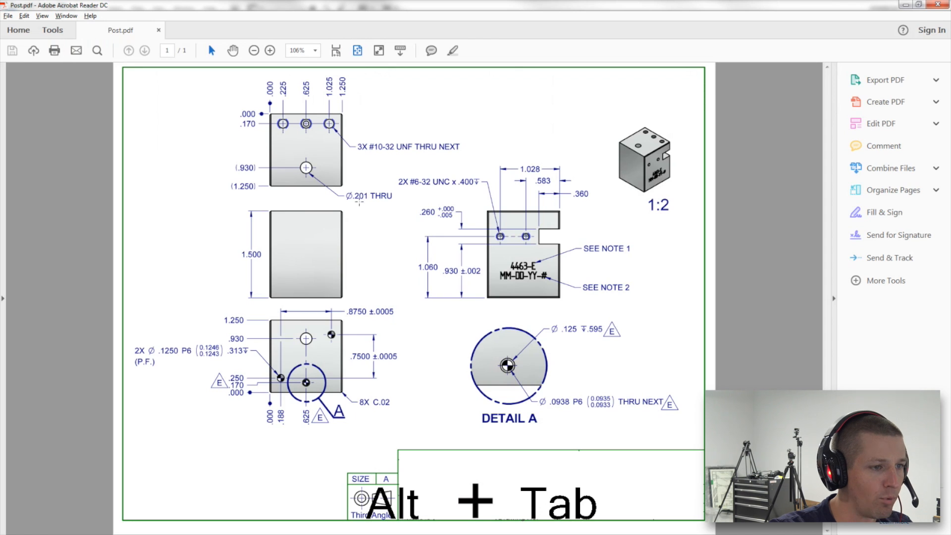
key("alt+Tab")
Dimension the lower circle's diameter as 0.201 in.
key("d")
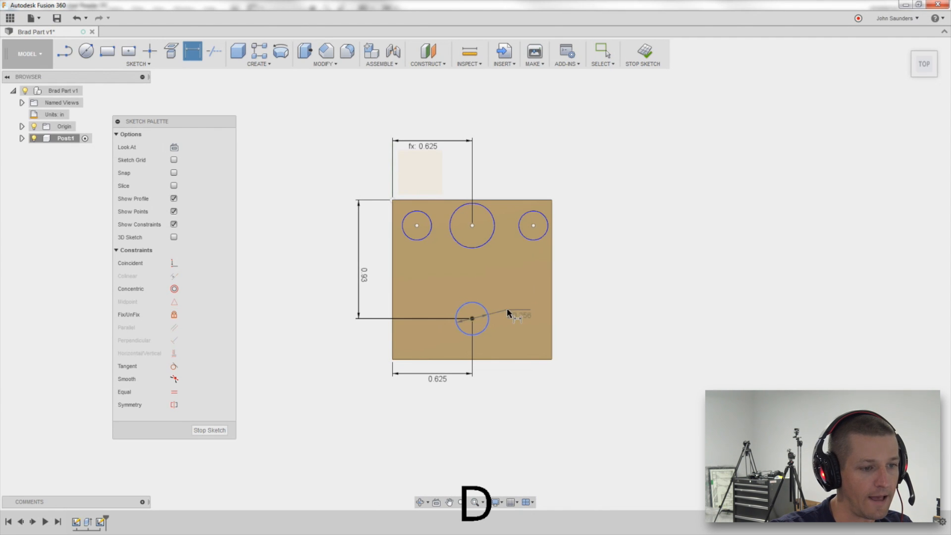
left_click(507, 313)
key("Delete")
type(".201")
key("Return")
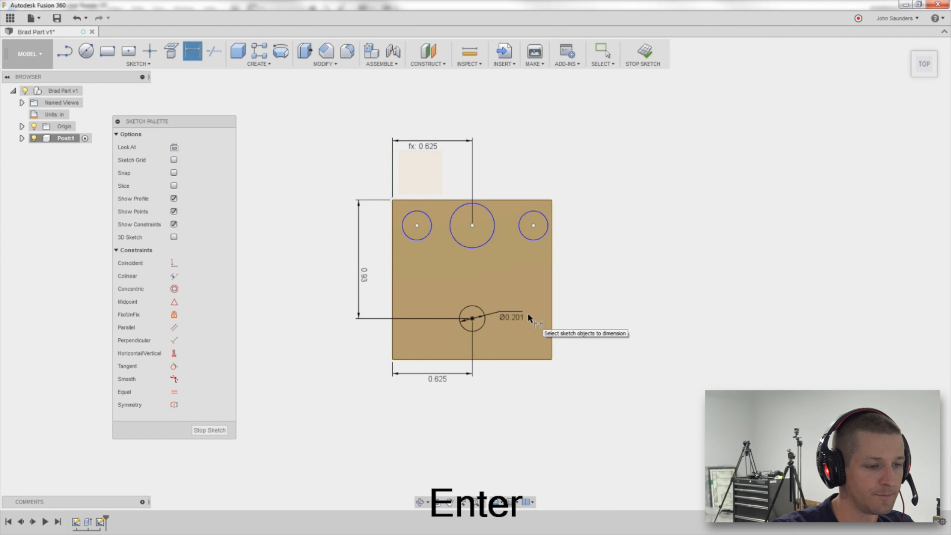
Zoom into the PDF drawing to read the top-face hole positions.
key("alt+Tab")
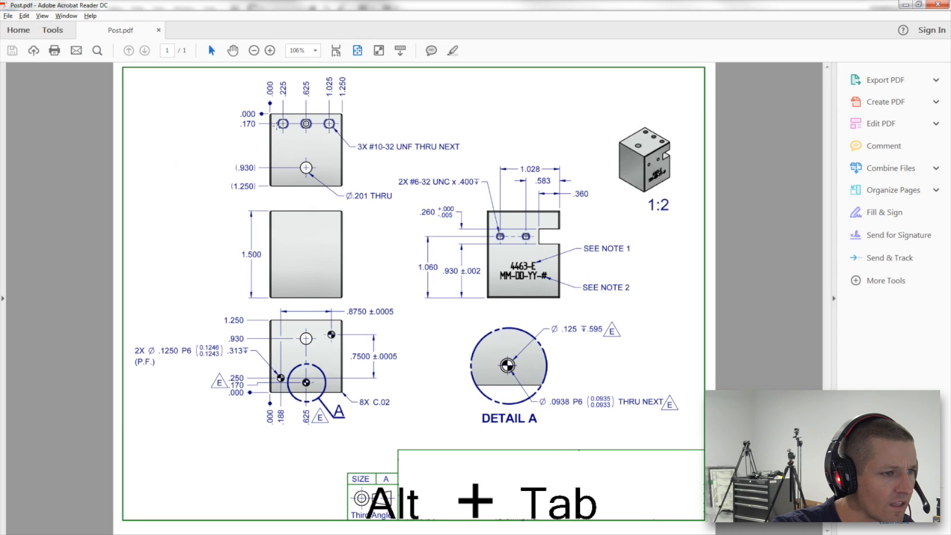
key("alt")
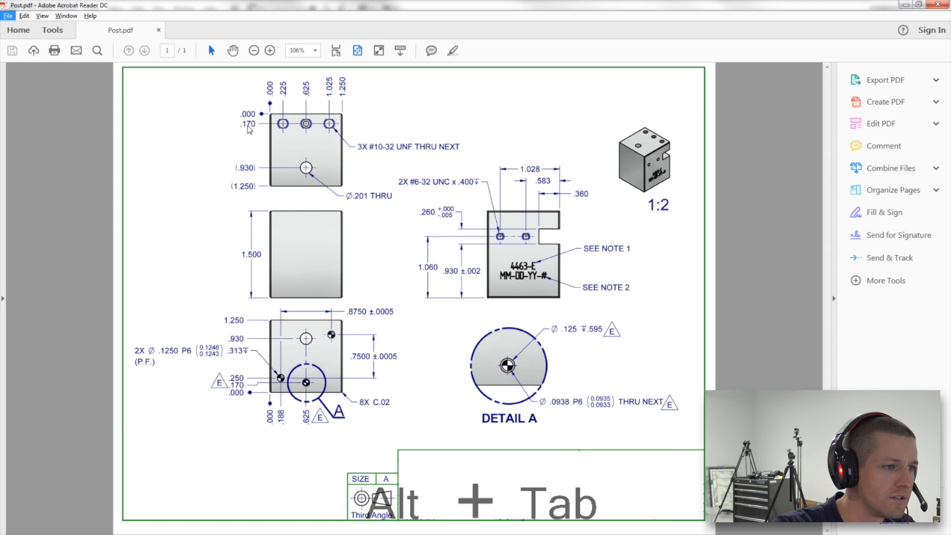
key("ctrl+KP_Add")
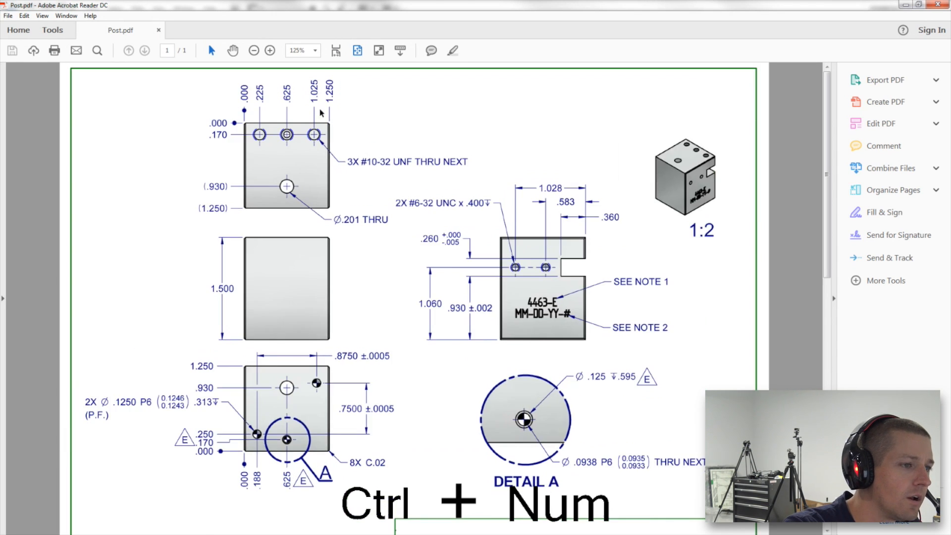
key("ctrl+KP_Add")
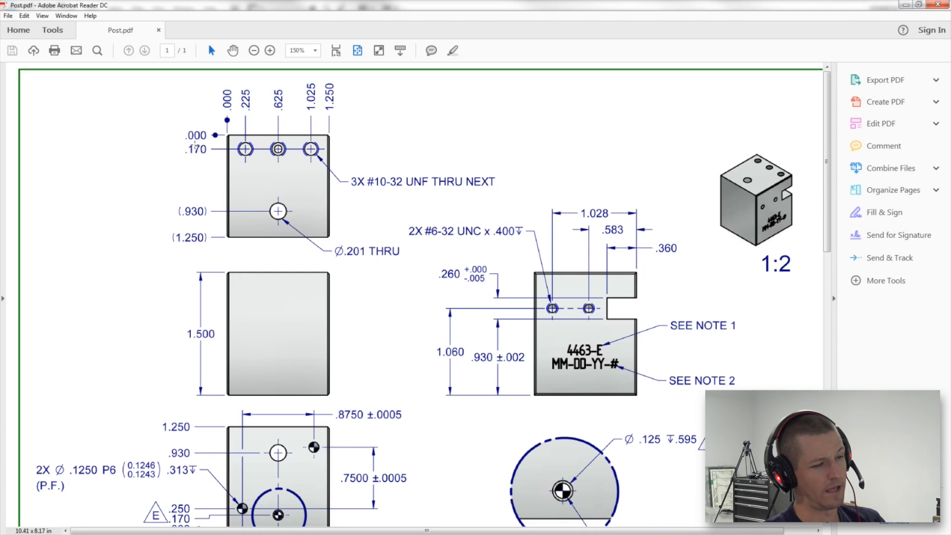
key("alt+Tab")
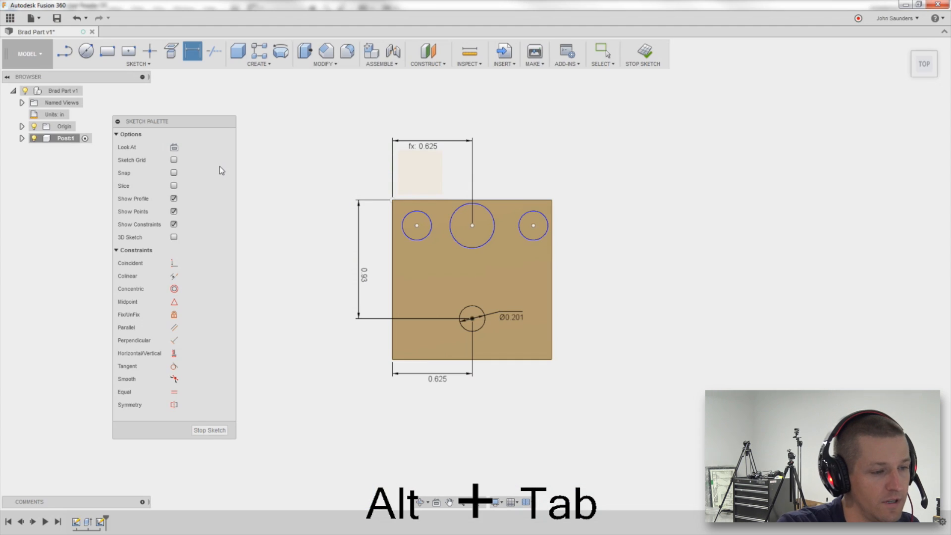
Dimension the upper-left circle's centre 0.17 in below the block's top edge.
key("d")
left_click(417, 226)
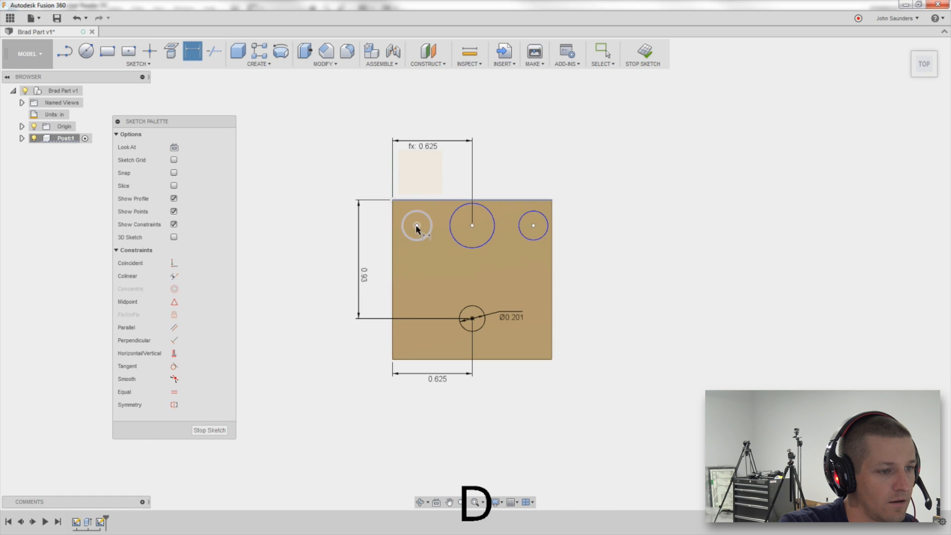
left_click(339, 214)
key("Delete")
type("-.17")
key("Return")
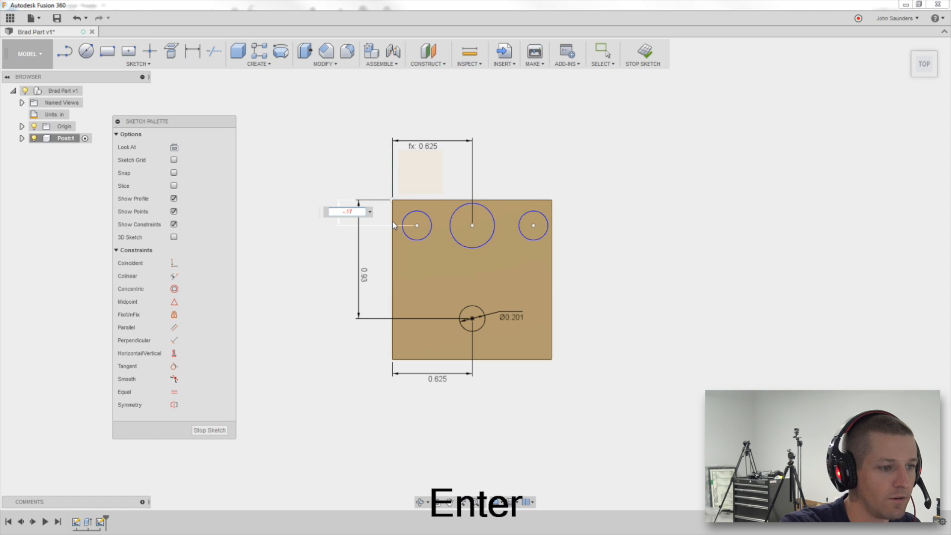
key("Home")
key("Return")
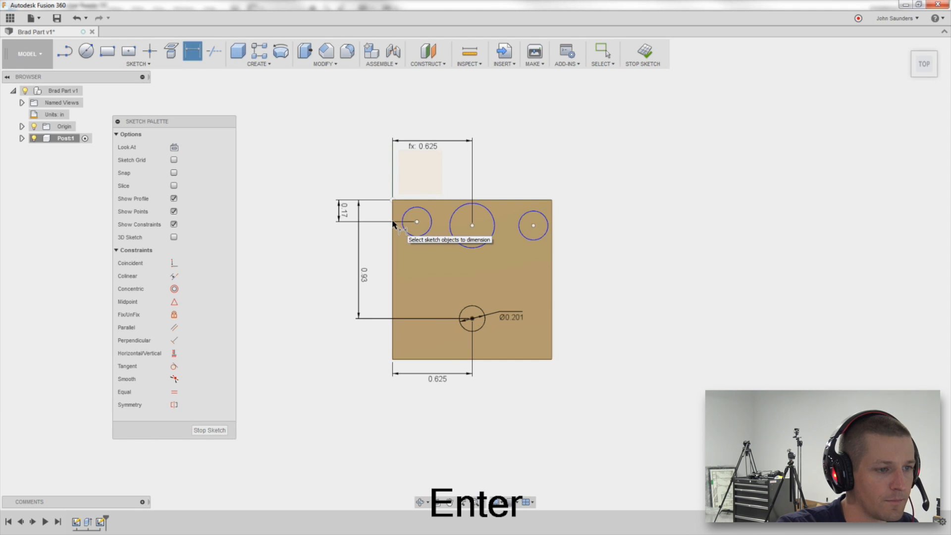
Apply Horizontal/Vertical constraints aligning the middle and right upper circle centres with the upper-left circle centre.
key("alt+Tab")
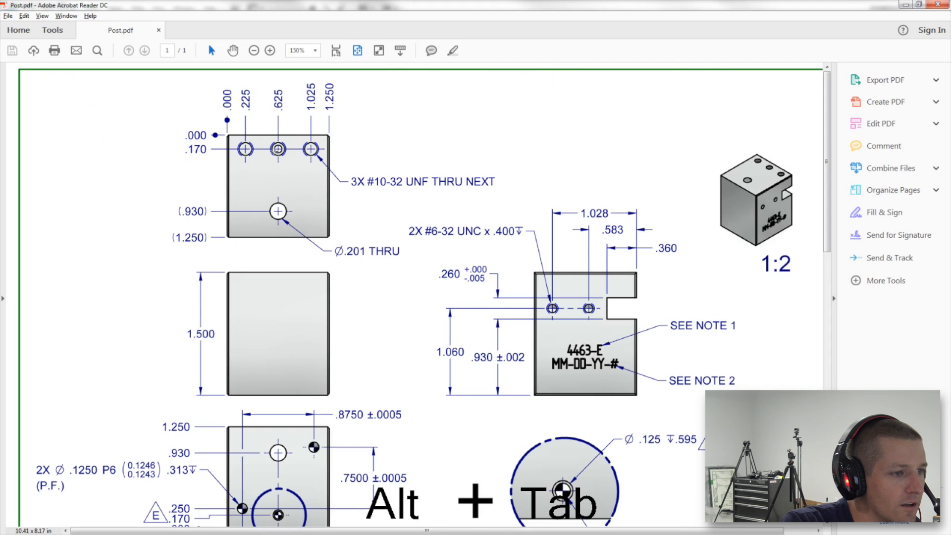
key("alt+Tab")
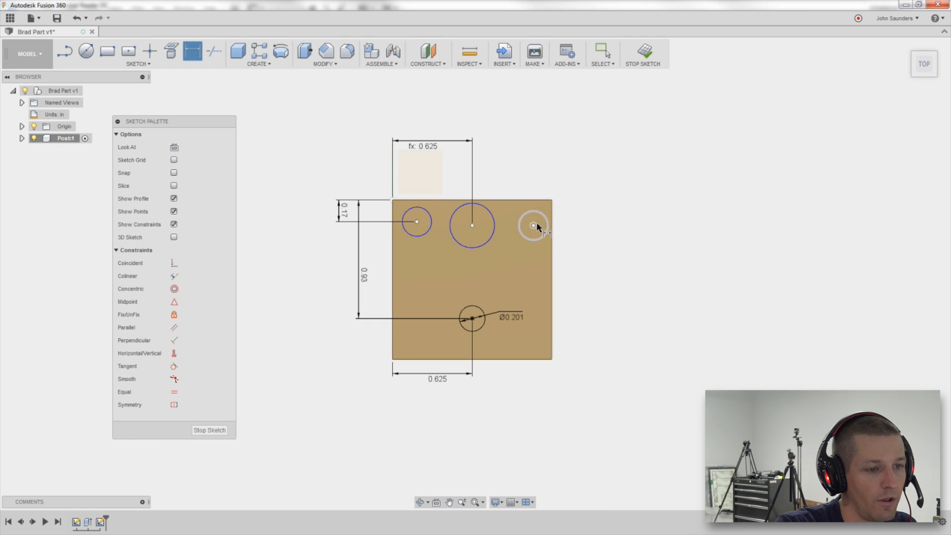
left_click(173, 354)
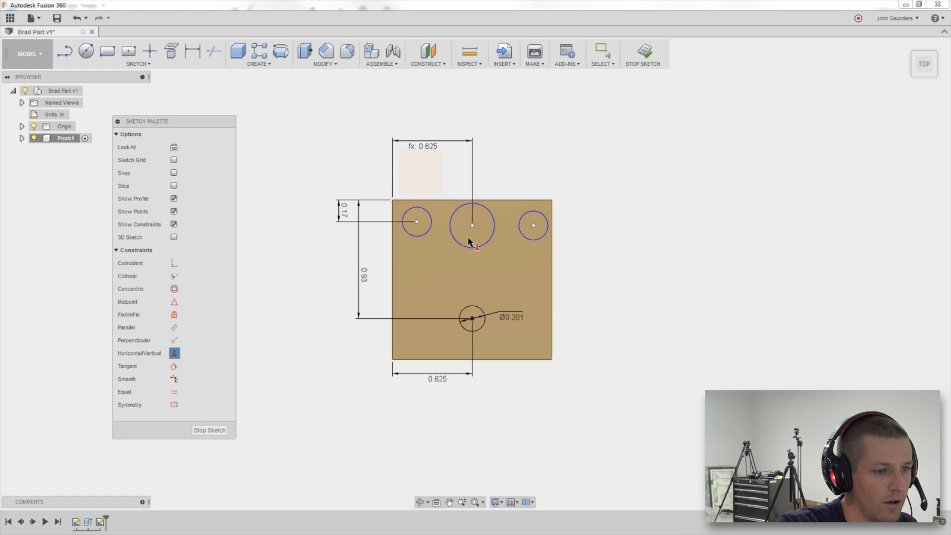
left_click(472, 226)
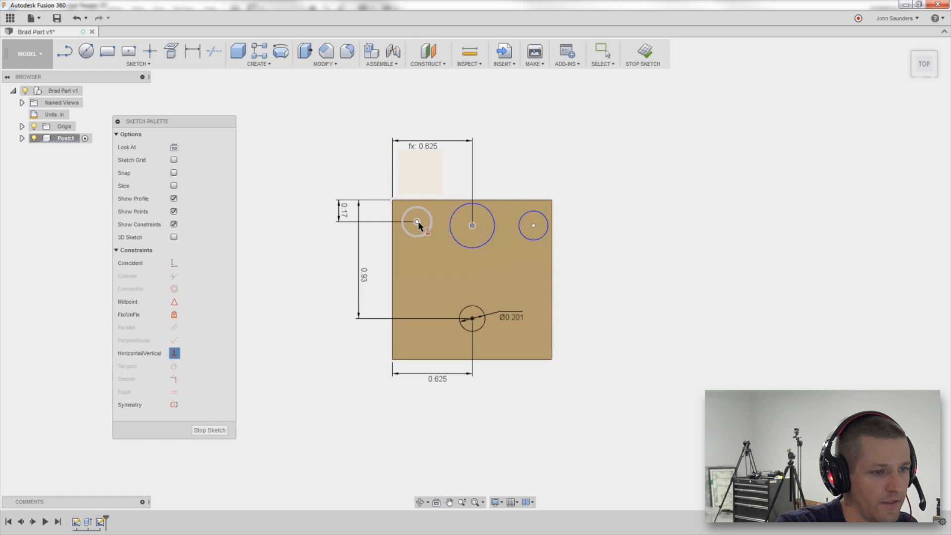
left_click(417, 221)
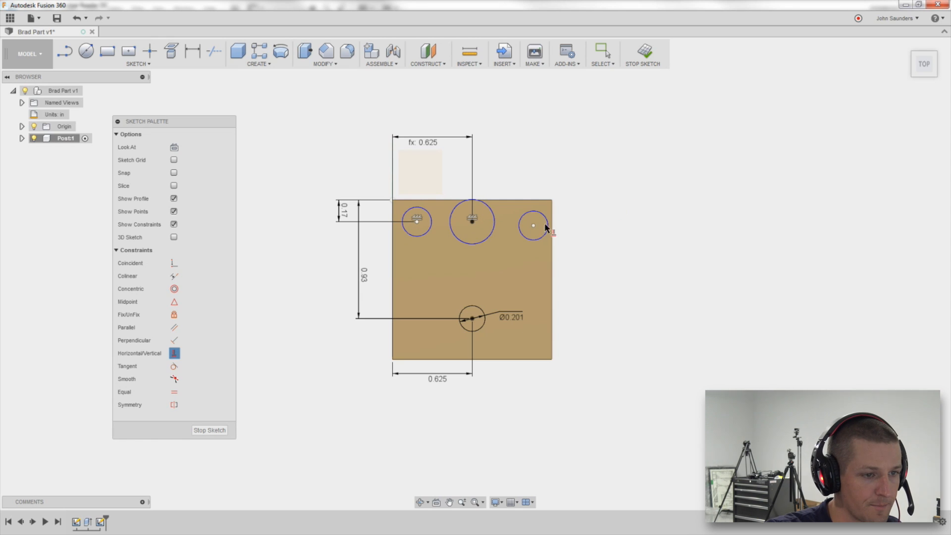
left_click(533, 227)
left_click(415, 222)
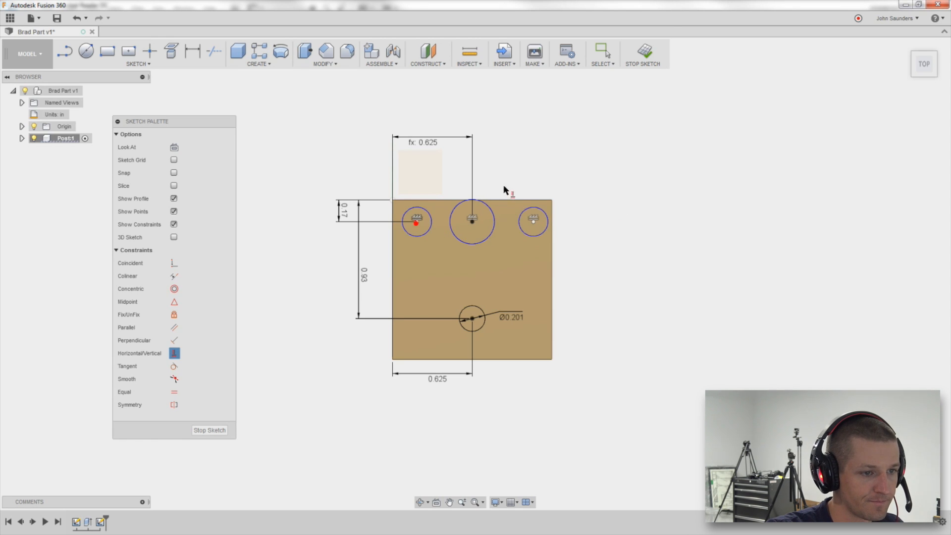
key("Escape")
Change the upper circles' top-edge dimension to 0.25 in, then undo the change.
left_click(347, 214)
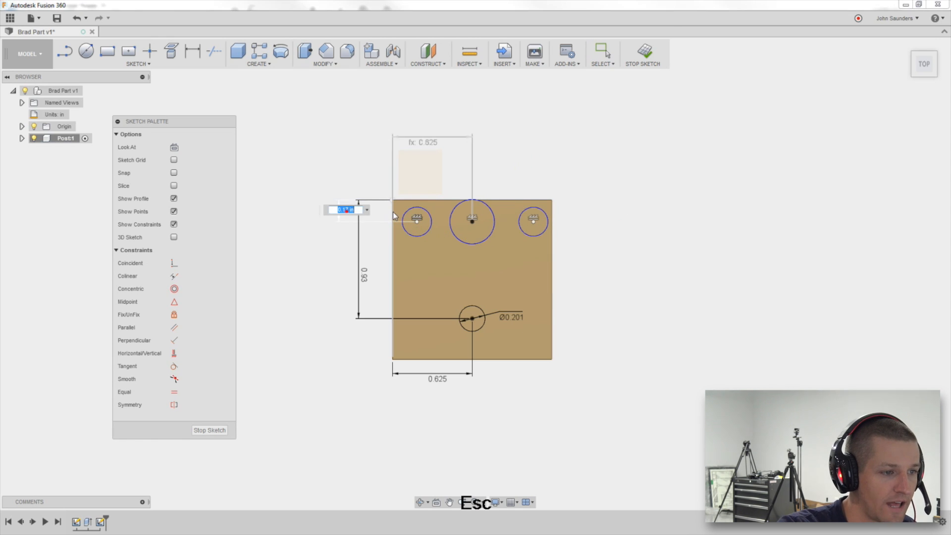
type("0.25")
key("Return")
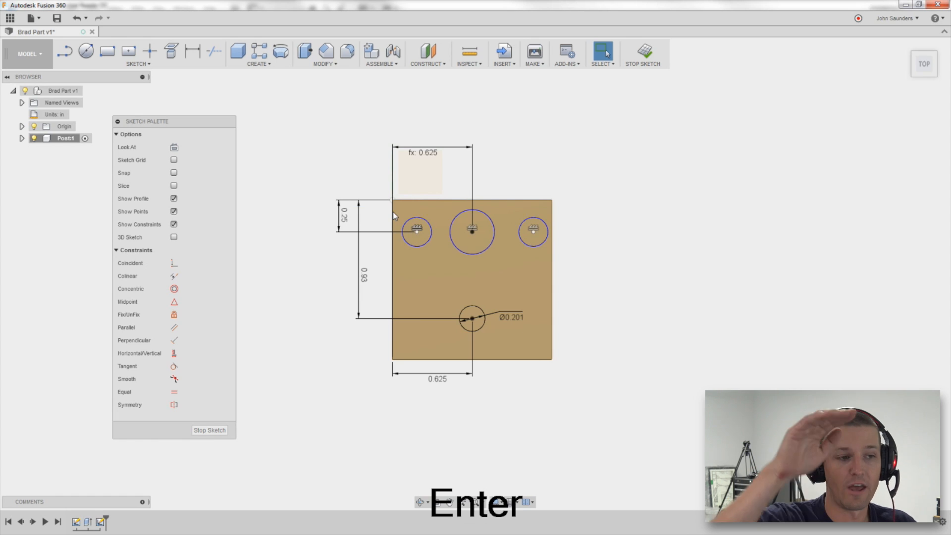
key("ctrl+z")
Compare the upper hole positions in the sketch with the PDF drawing.
key("alt+Tab")
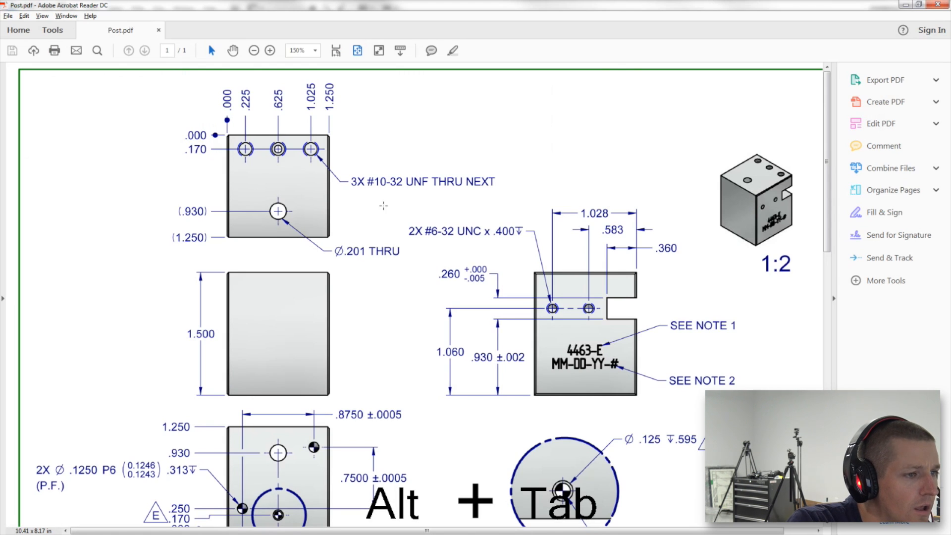
key("alt+Tab")
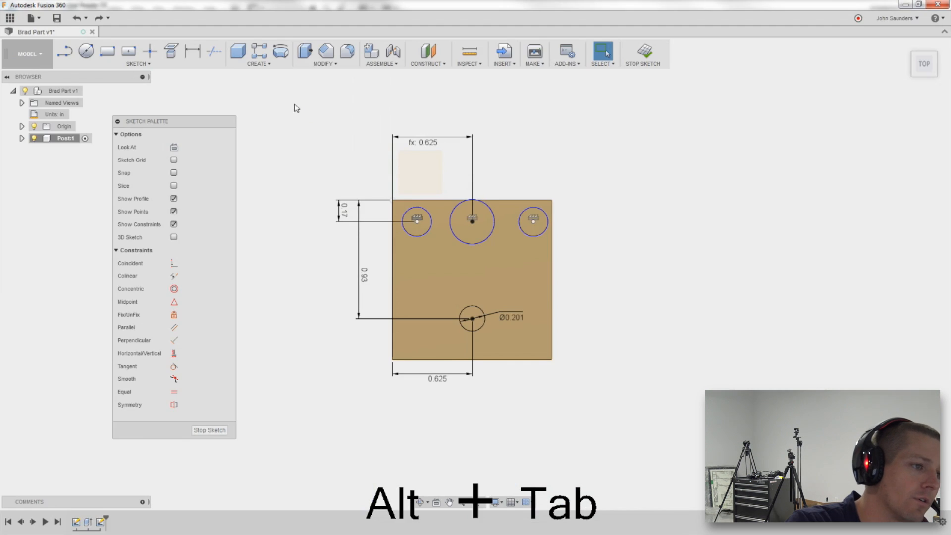
key("alt+Tab")
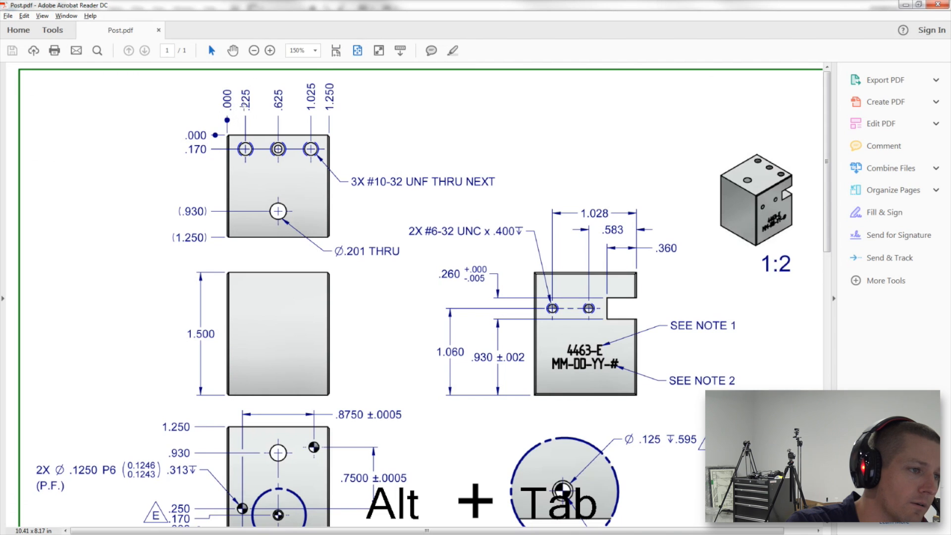
key("alt+Tab")
key("d")
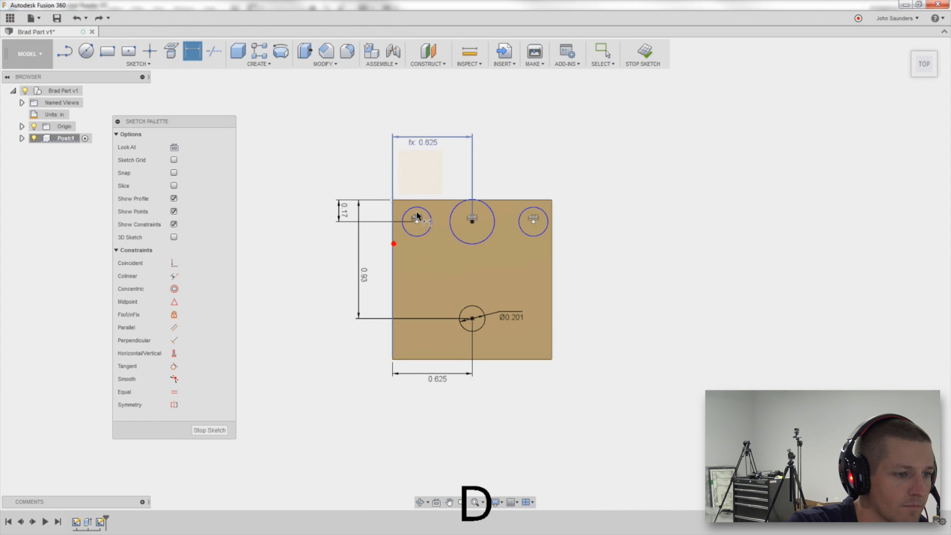
left_click(417, 218)
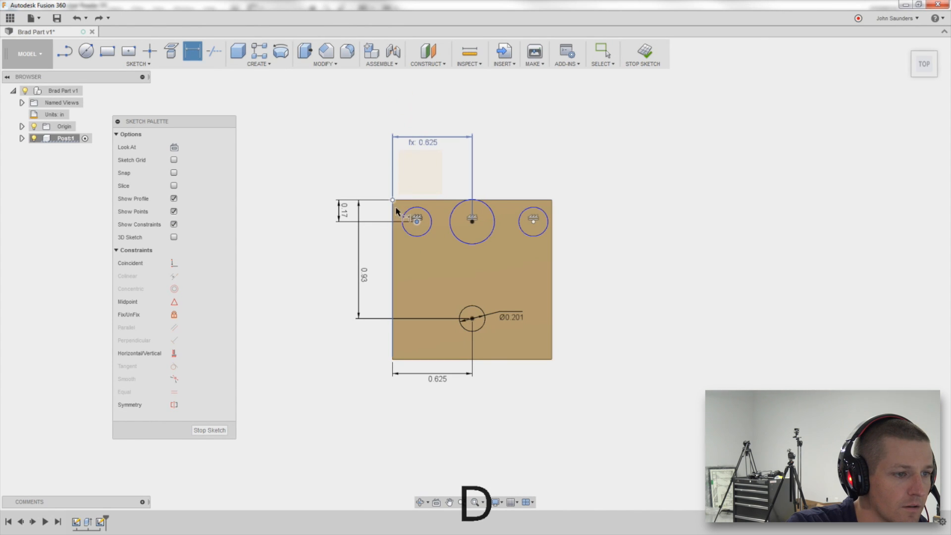
key("Escape")
key("Escape")
key("d")
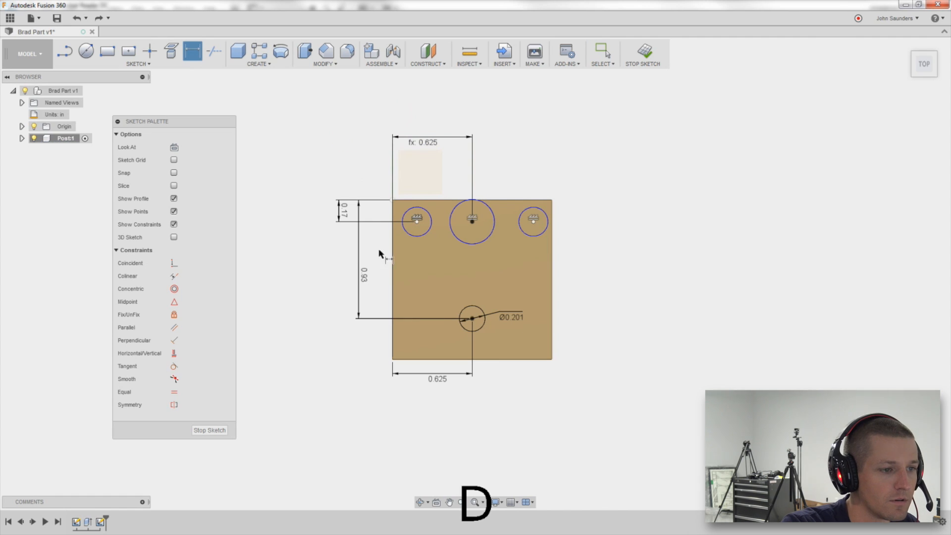
left_click(393, 255)
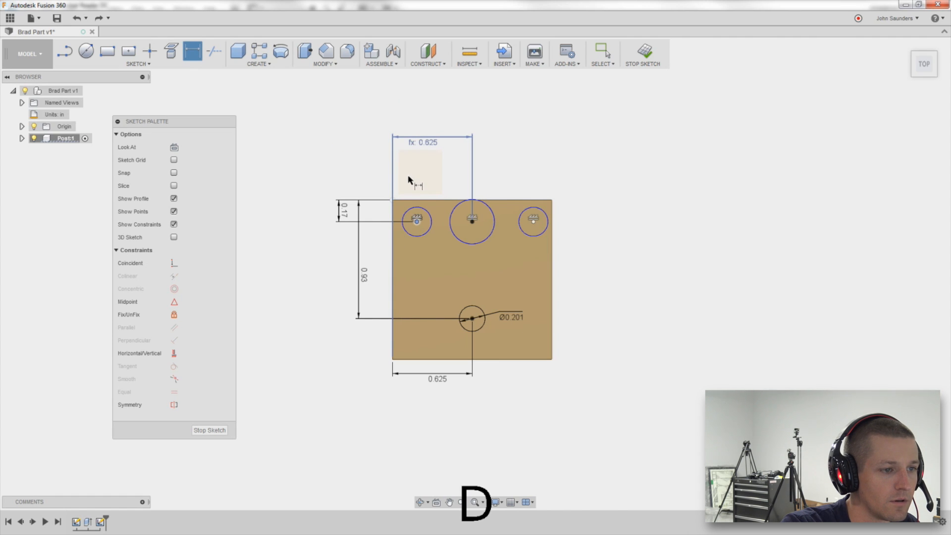
key("Escape")
key("d")
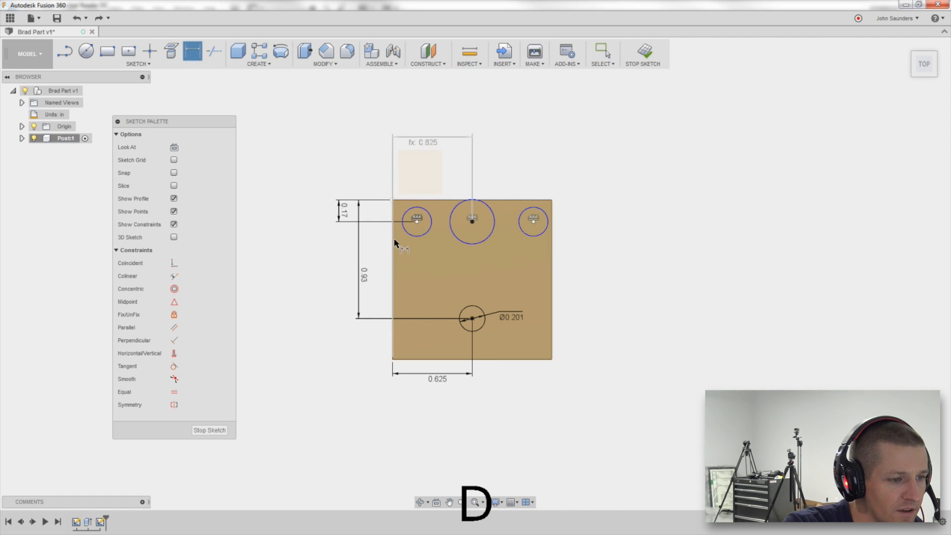
Dimension the upper-left circle's centre 0.225 in from the block's left edge.
left_click(394, 198)
left_click(416, 220)
left_click(407, 108)
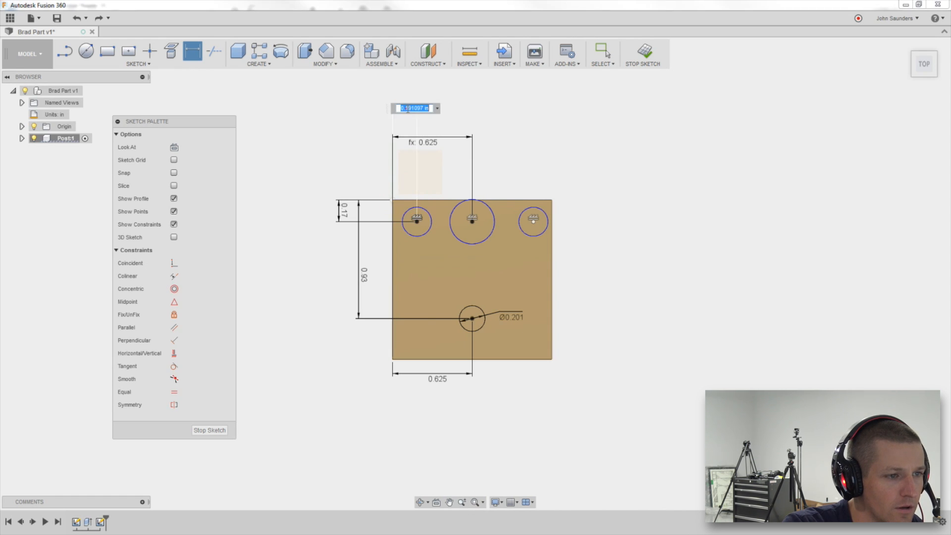
type(".225")
key("Return")
Dimension the upper-right circle's centre 1.025 in from the block's left edge.
key("alt+Tab")
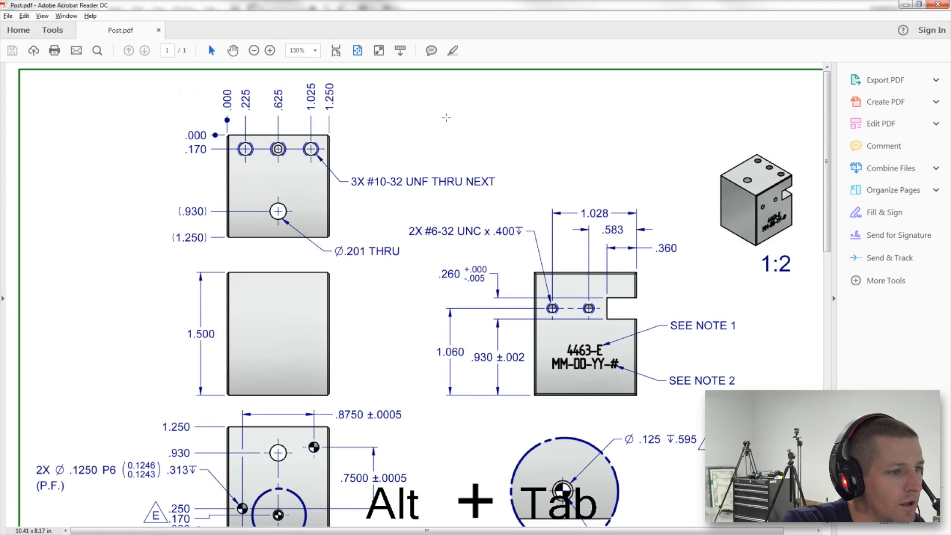
key("alt+Tab")
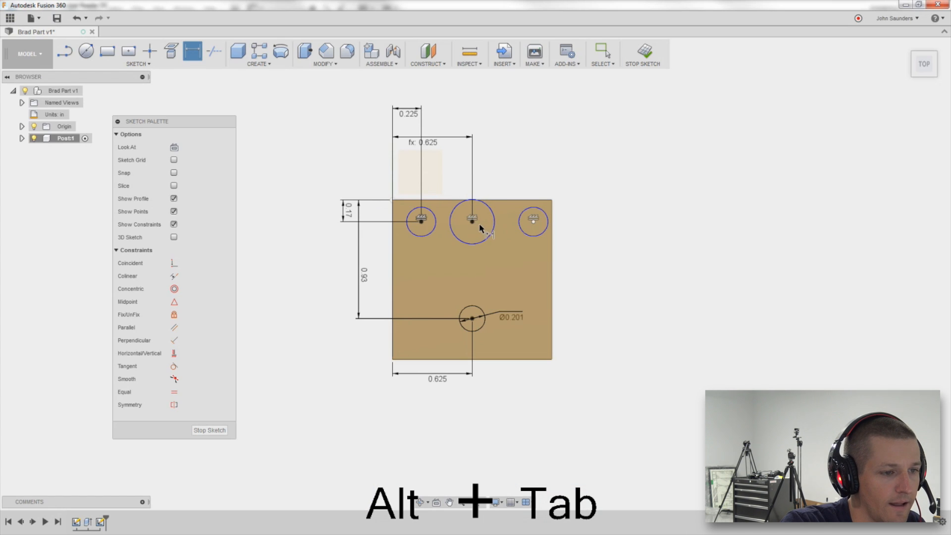
key("alt+Tab")
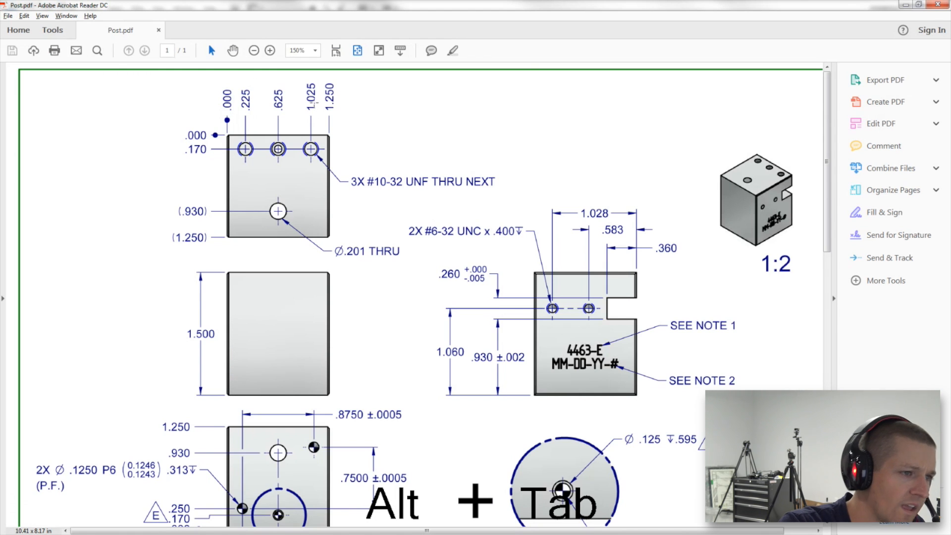
key("alt+Tab")
key("d")
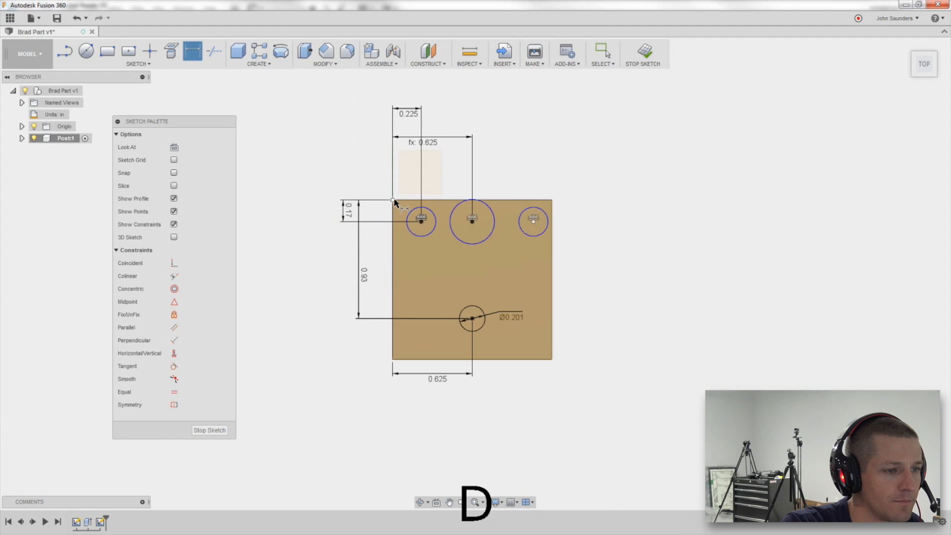
left_click(392, 200)
left_click(533, 221)
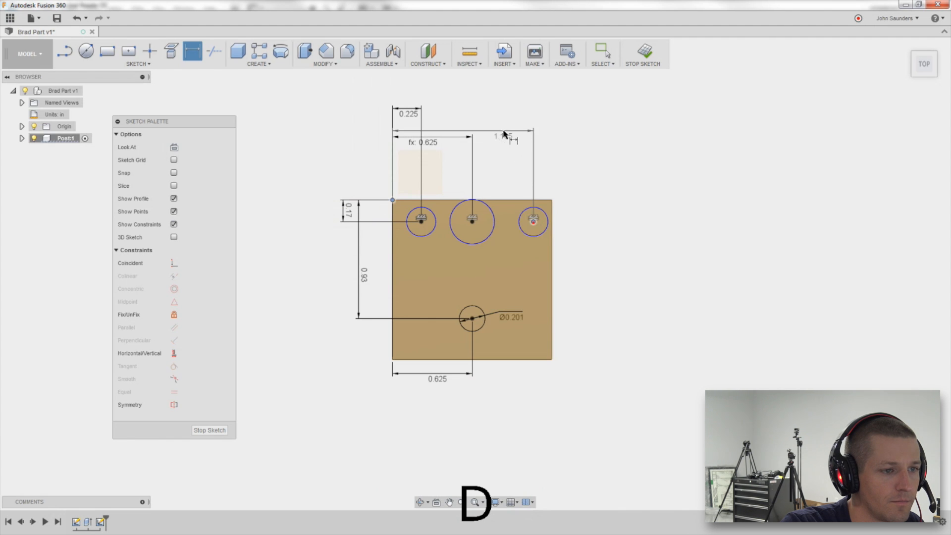
left_click(504, 128)
type("1.05")
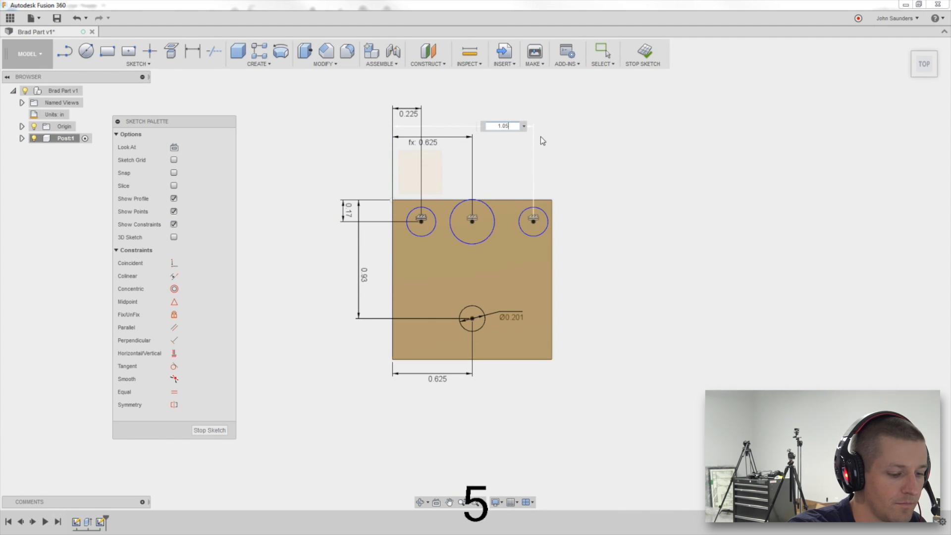
key("Left")
type("2")
key("Return")
Set the upper-left circle's diameter to 0.159 in.
key("alt+Tab")
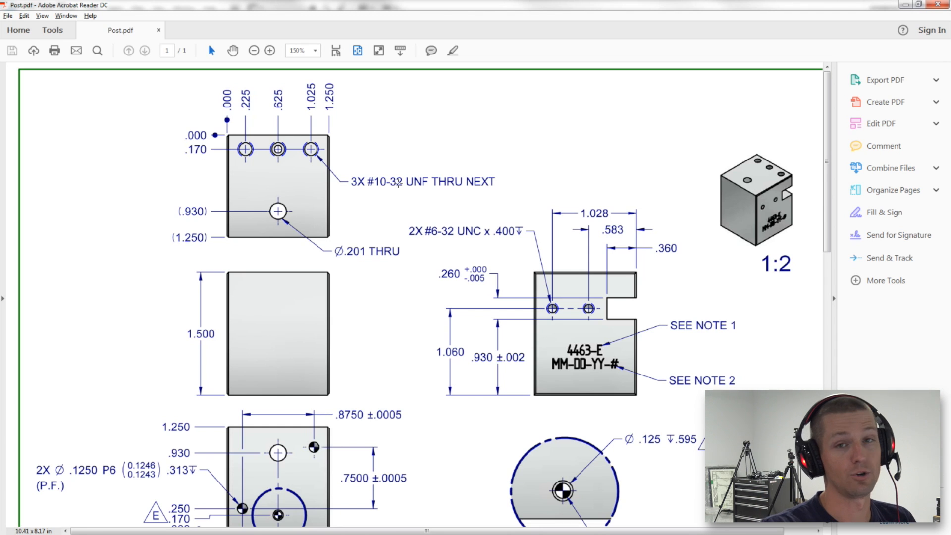
key("alt+Tab")
key("d")
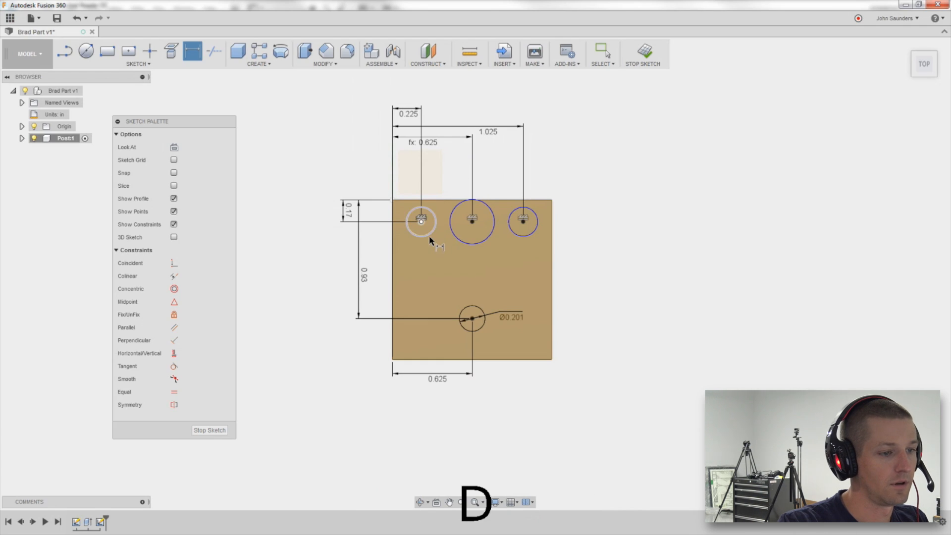
left_click(428, 237)
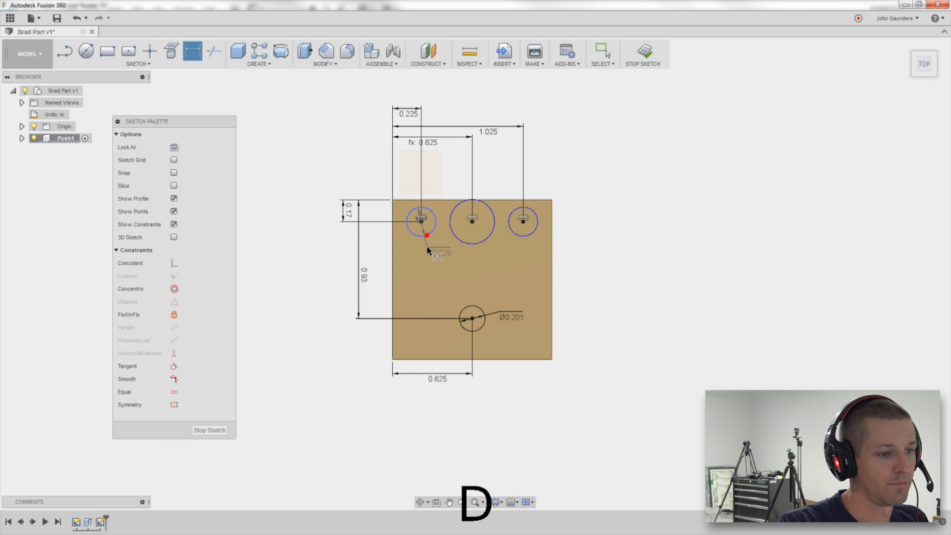
left_click(429, 253)
type(".159")
key("Return")
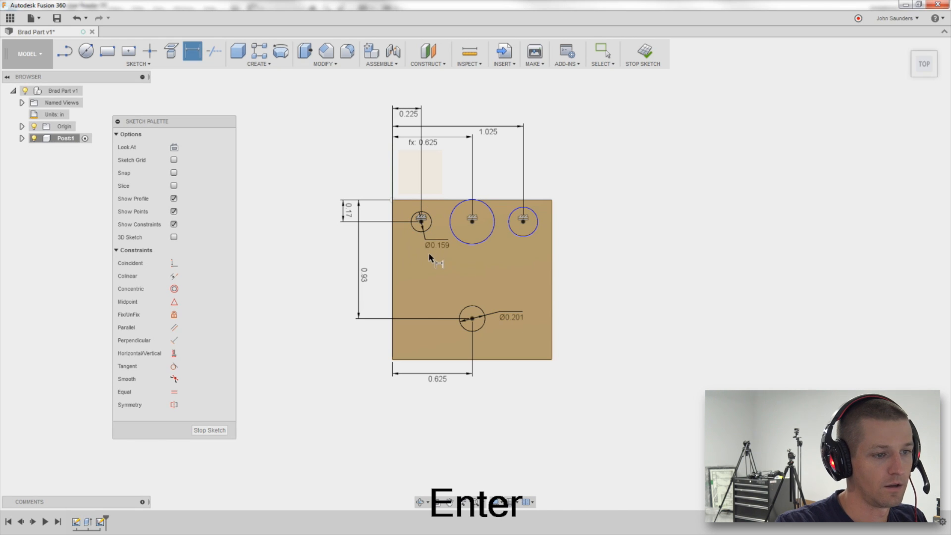
Dimension the middle and right upper circles' diameters equal to the upper-left circle's diameter.
left_click(480, 242)
left_click(469, 261)
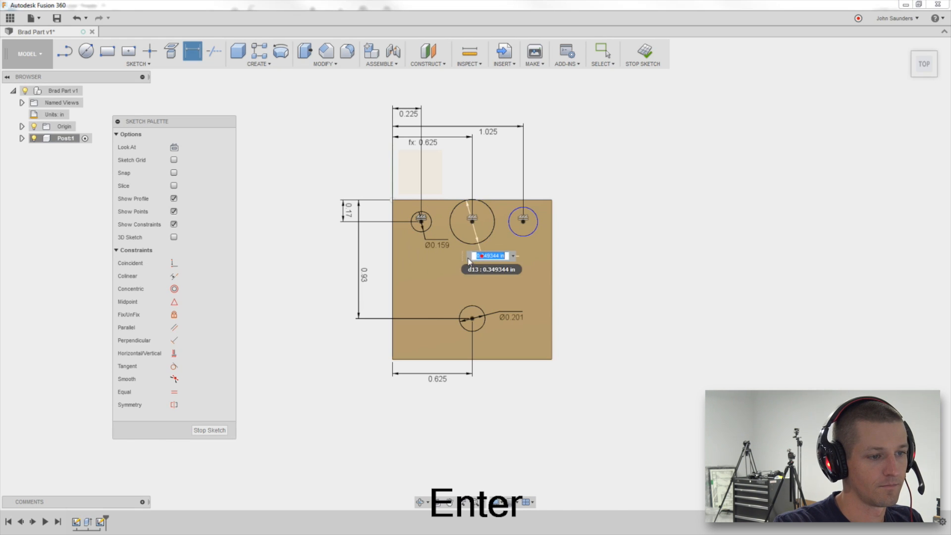
left_click(439, 248)
key("Return")
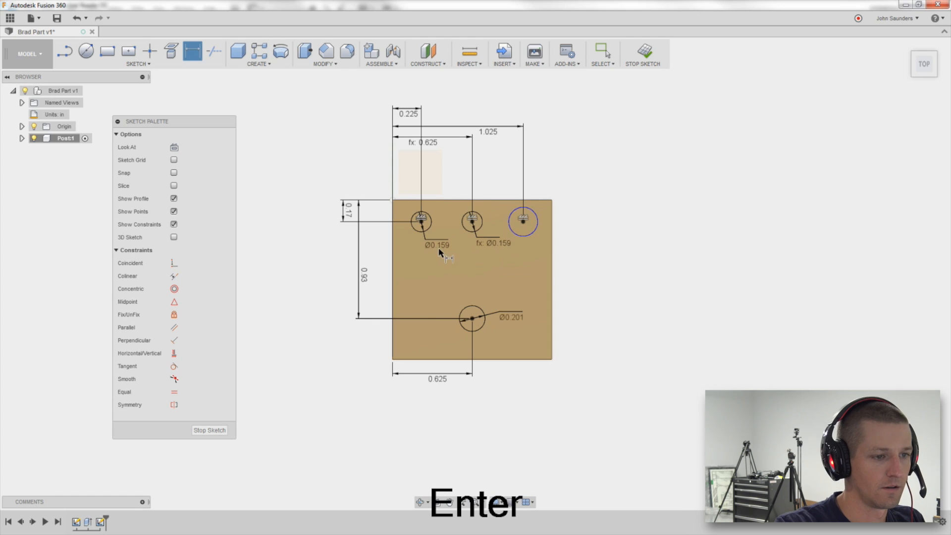
left_click(529, 234)
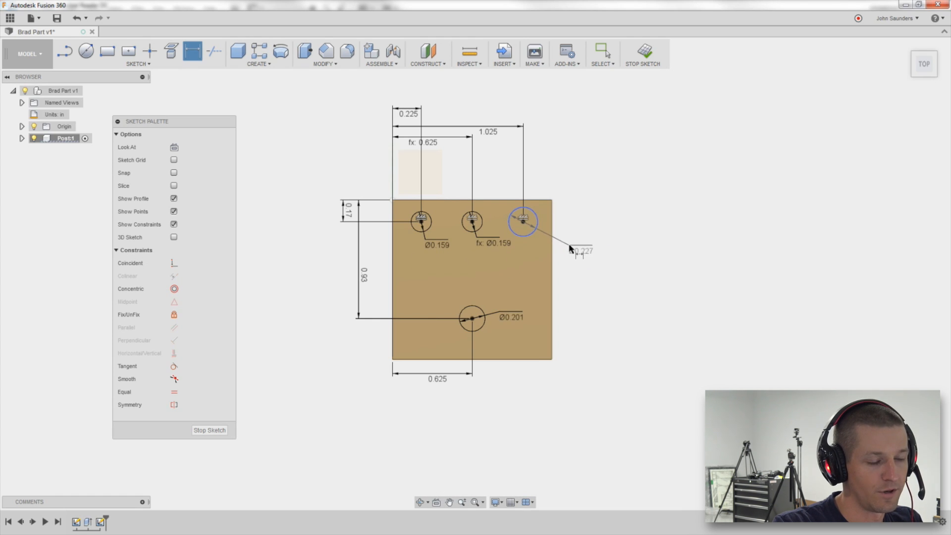
left_click(573, 246)
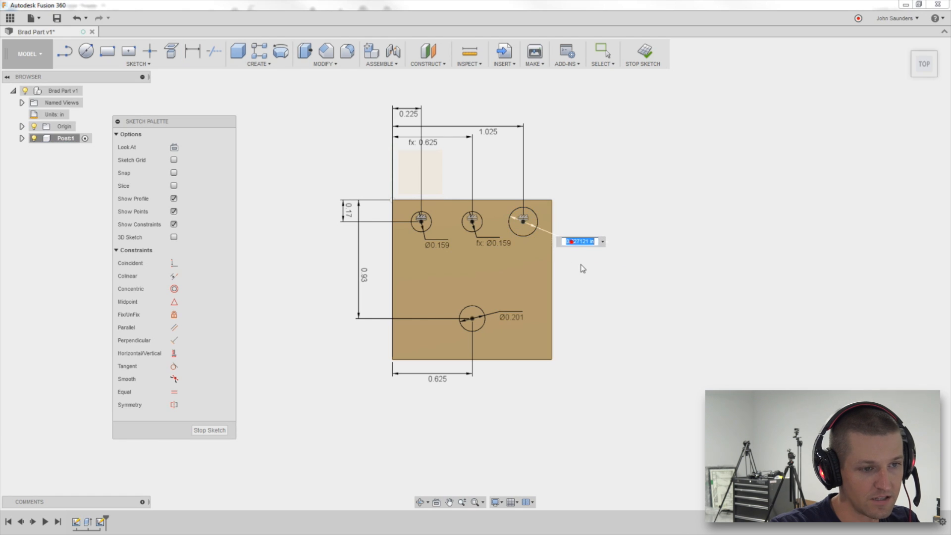
left_click(441, 242)
key("Return")
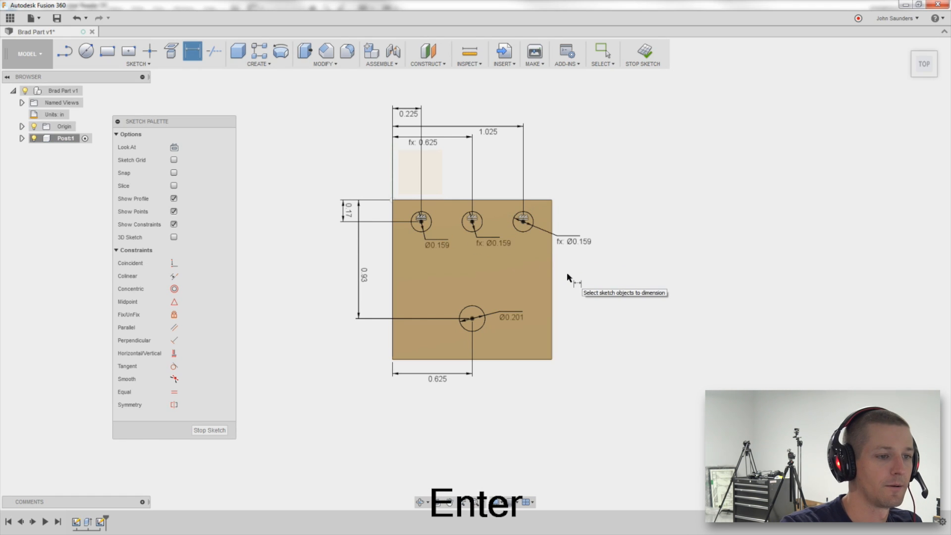
Extrude the 0.201 in circle as a cut 5 in through the block.
middle_click_drag(556, 304, 482, 219, "shift")
key("alt+Tab")
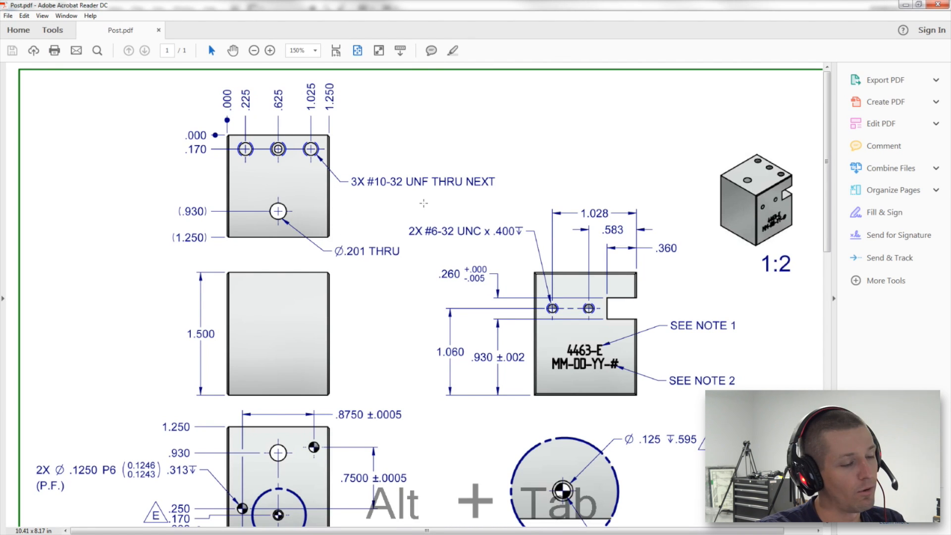
key("alt+Tab")
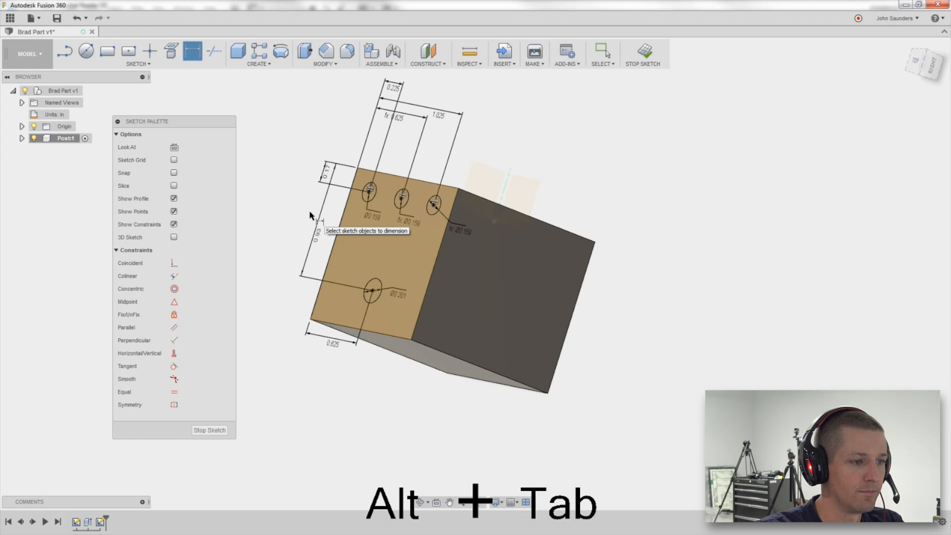
key("e")
left_click(369, 288)
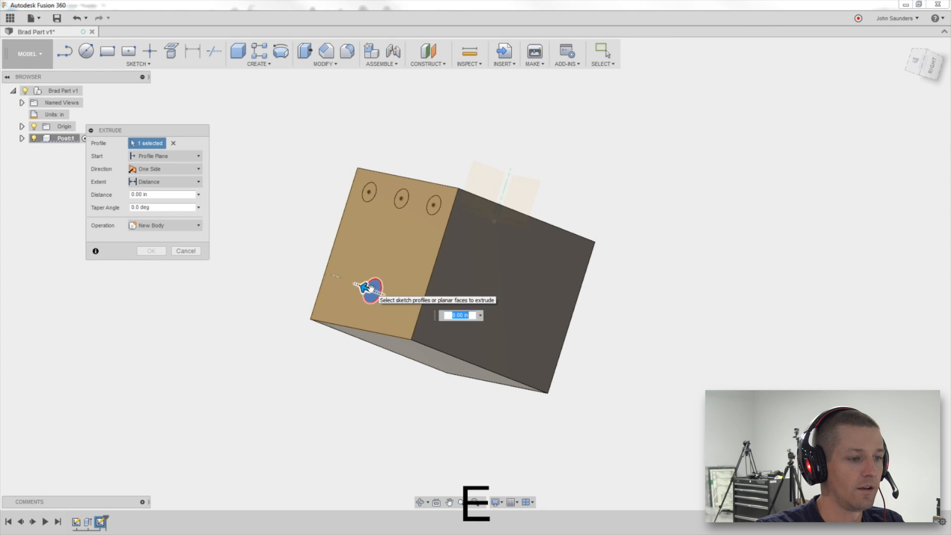
type("-0.1")
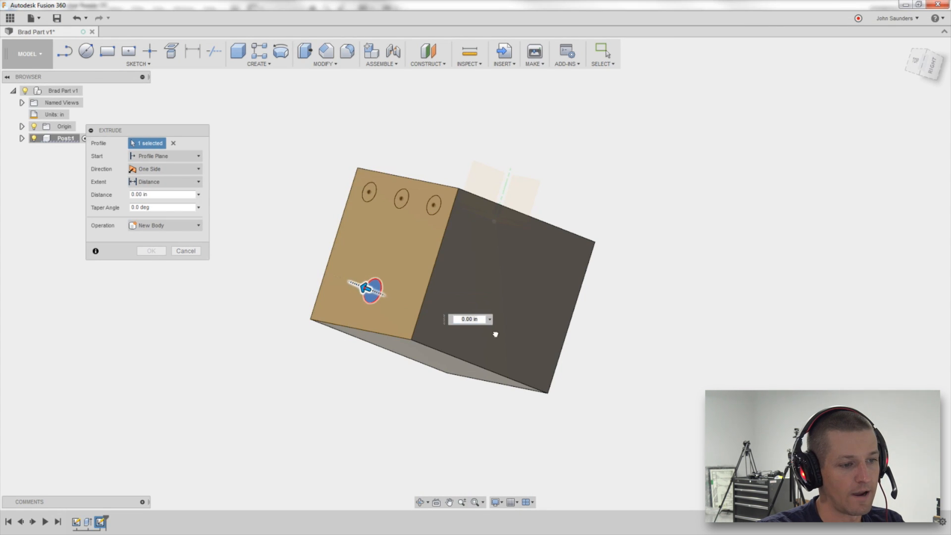
scroll(801, 349, "down", 3)
middle_click_drag(779, 351, 646, 318)
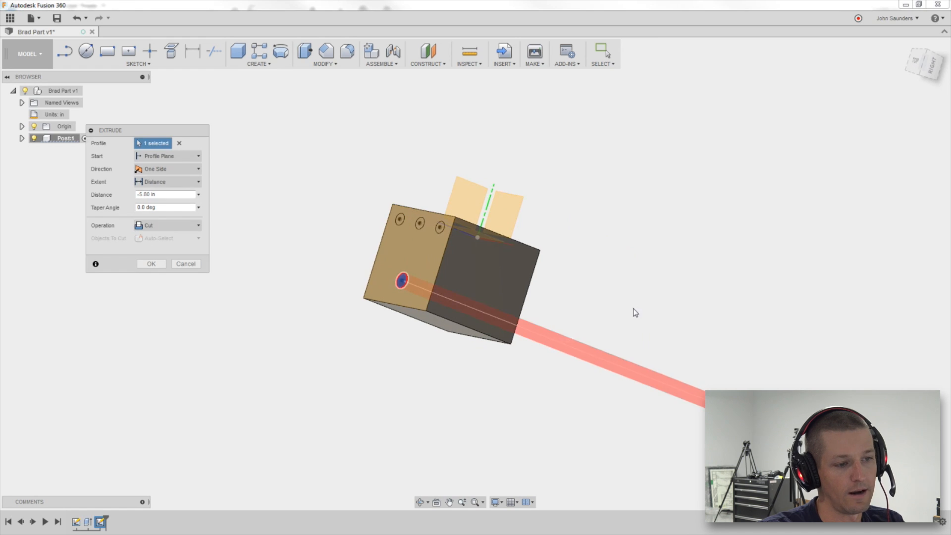
left_click(151, 264)
Compare the model with the side and bottom views in the PDF drawing.
middle_click_drag(276, 238, 329, 239, "shift")
key("alt+Tab")
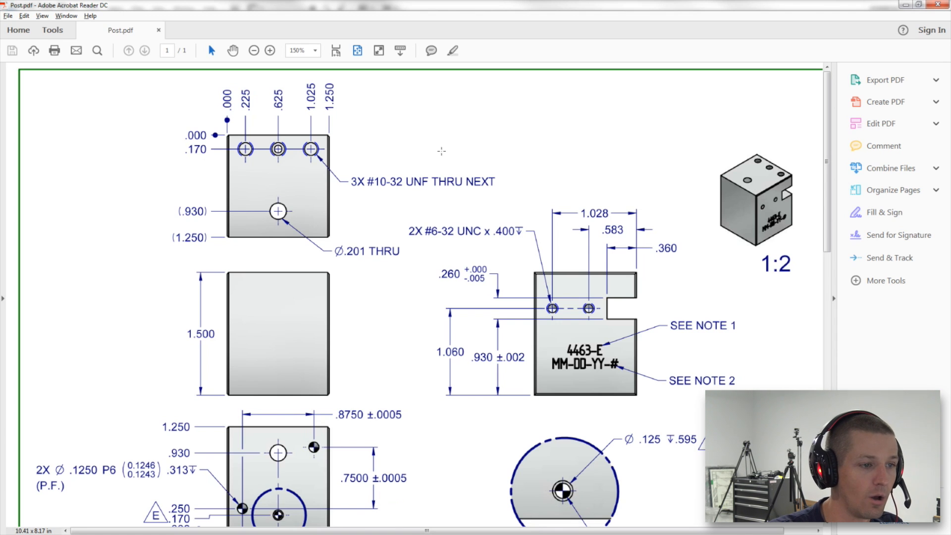
scroll(411, 282, "down", 3)
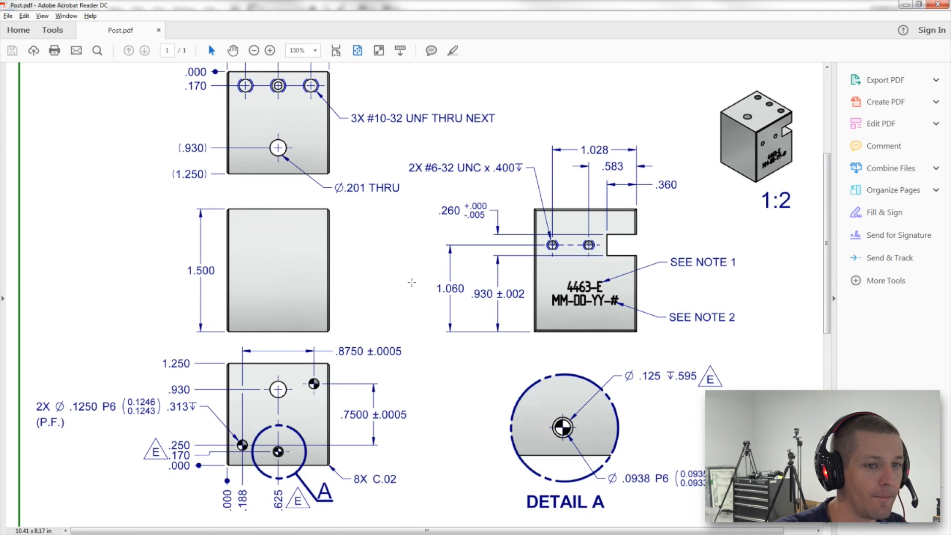
scroll(412, 282, "up", 2)
scroll(412, 283, "down", 1)
key("alt")
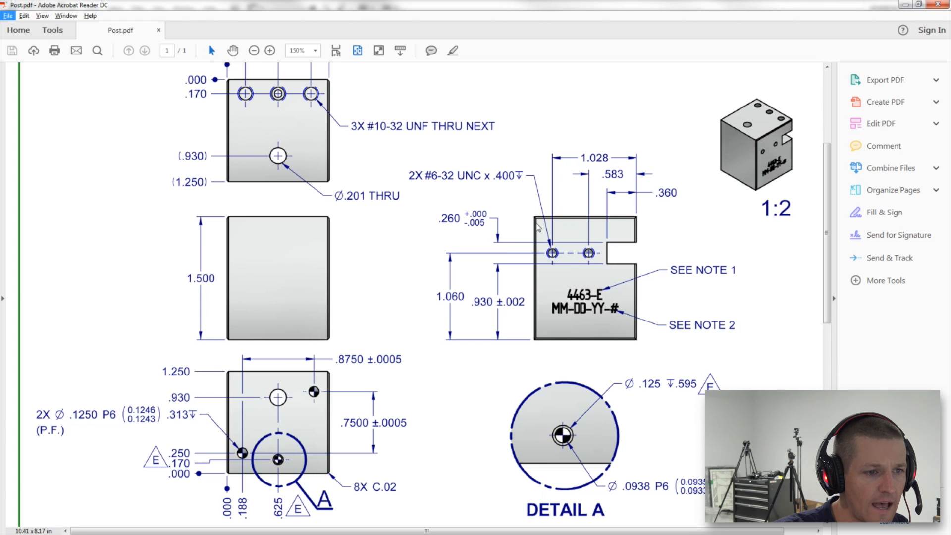
key("alt+Tab")
middle_click_drag(494, 212, 471, 178, "shift")
key("alt+Tab")
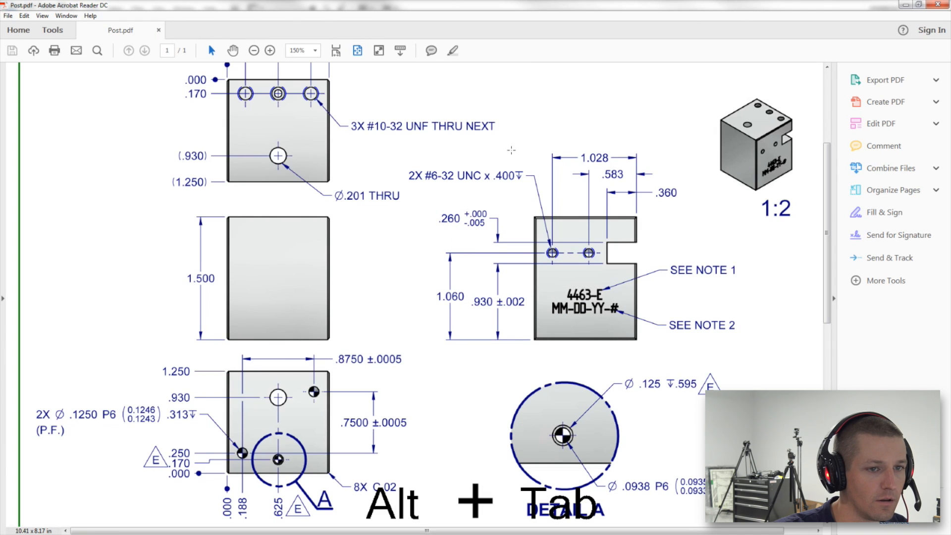
key("alt+Tab")
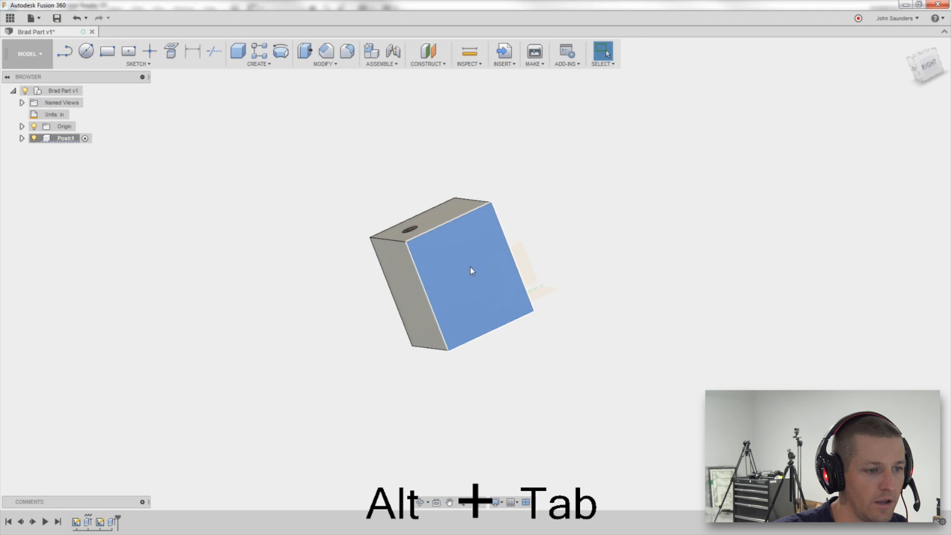
key("alt+Tab")
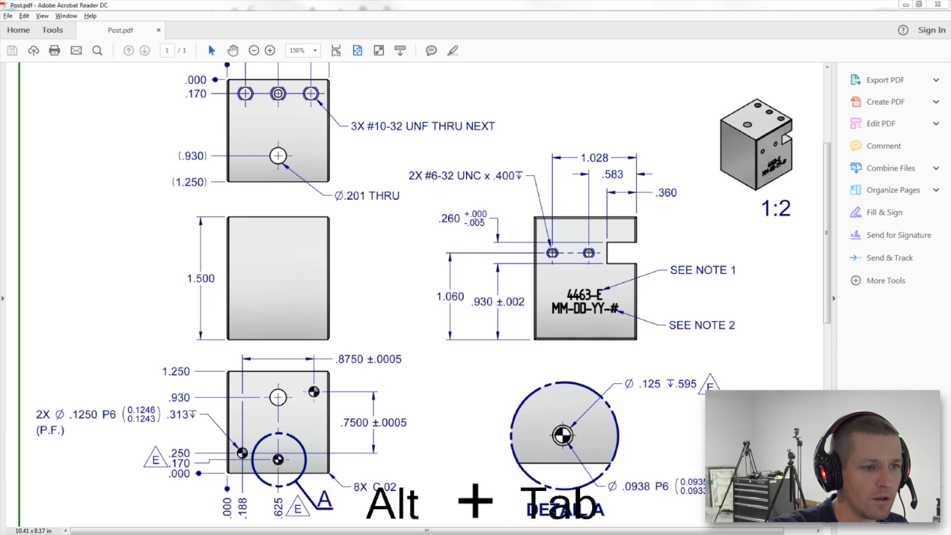
key("alt+Tab")
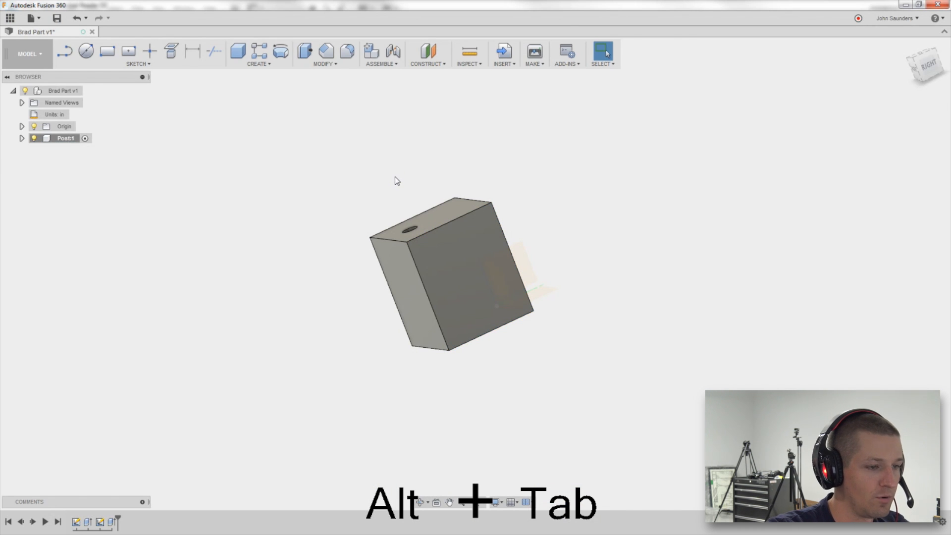
Start a sketch on the block's side face and draw a horizontal line inward from its right edge.
key("l")
left_click(431, 258)
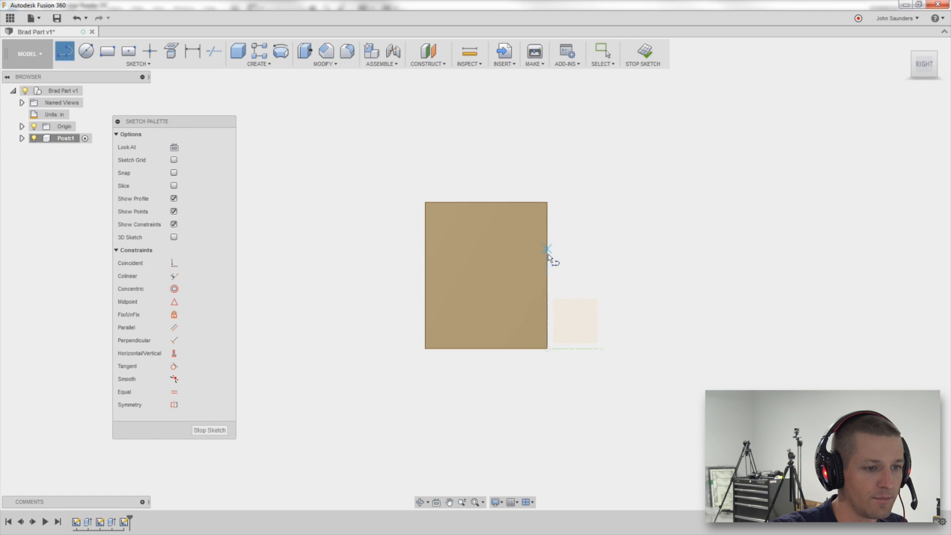
left_click(469, 249)
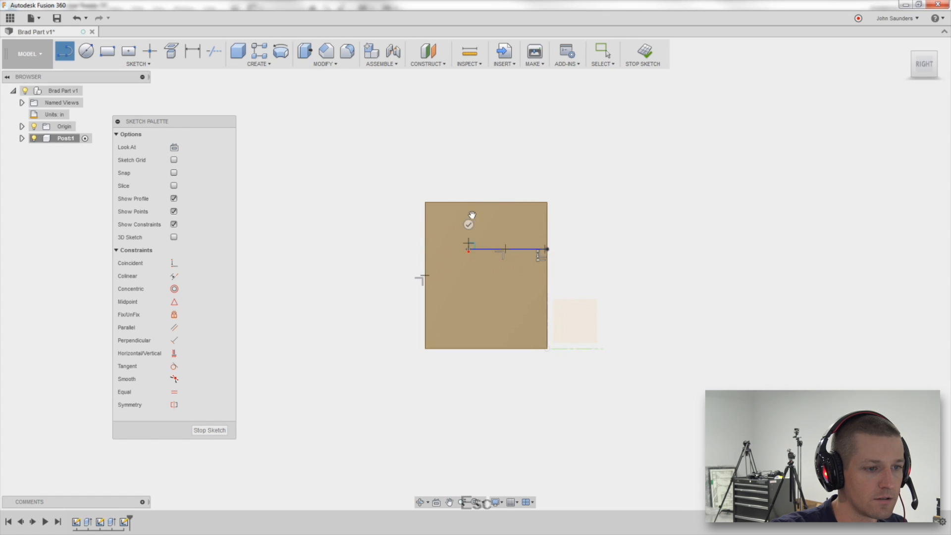
key("Escape")
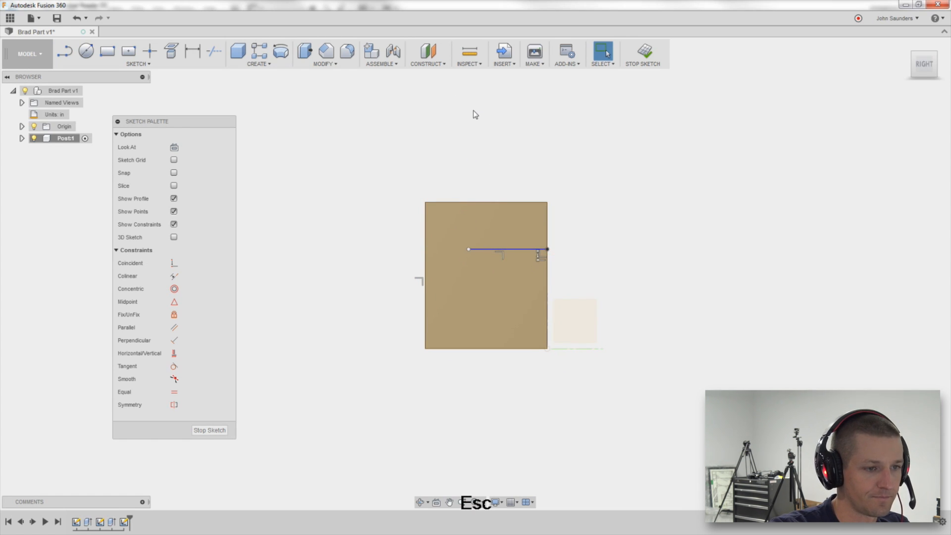
mouse_move(468, 250)
left_mouse_down()
mouse_move(473, 235)
mouse_move(474, 266)
mouse_move(478, 254)
left_mouse_up()
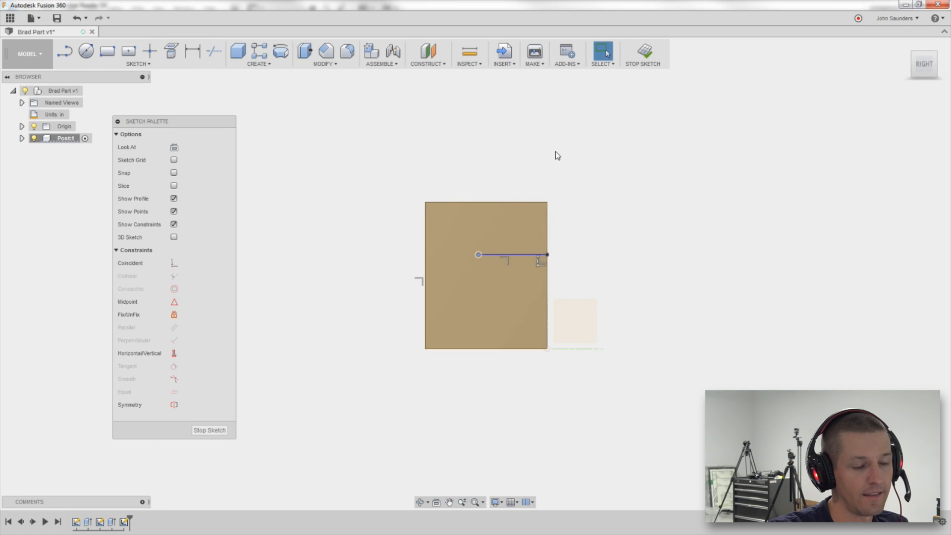
Check the PDF drawing and dimension the upper line's distance from the block's top edge as 0.26 in.
key("alt+Tab")
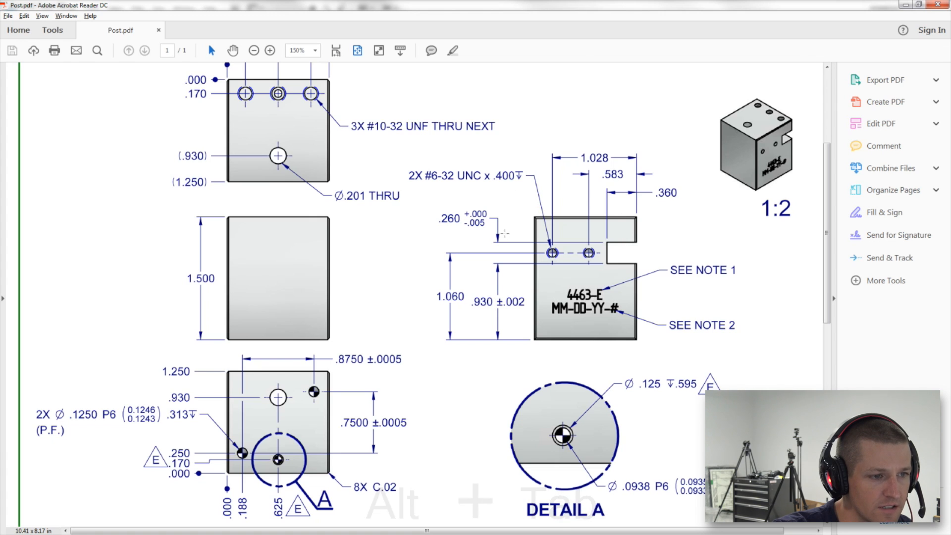
key("alt+Tab")
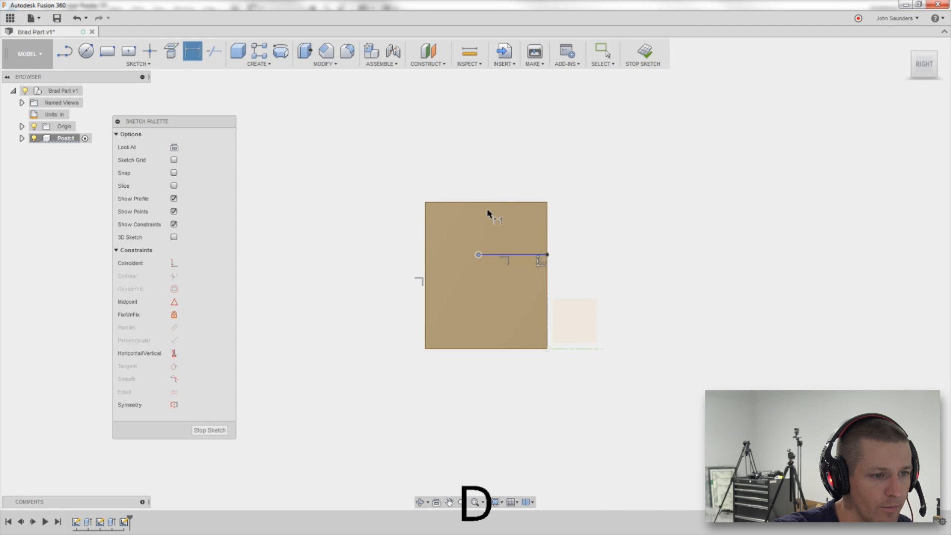
left_click(488, 202)
left_click(513, 254)
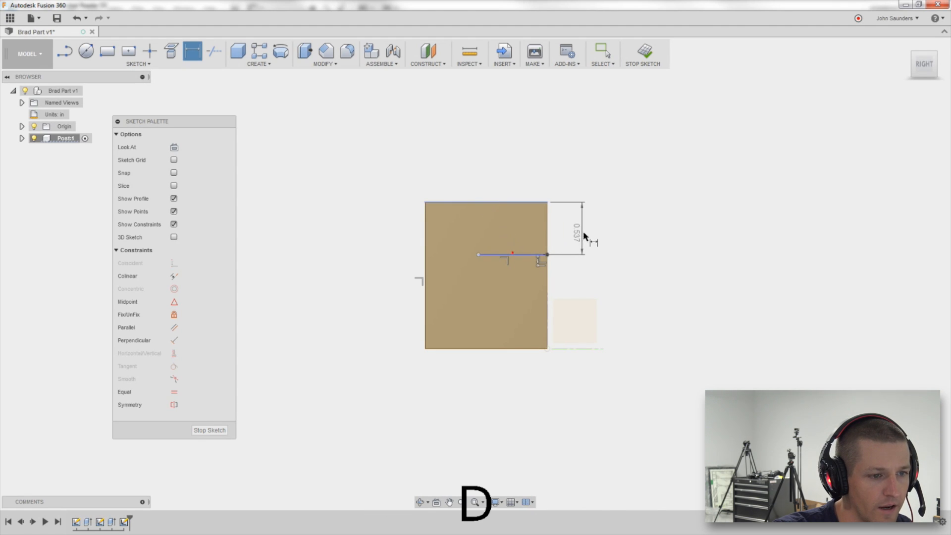
left_click(589, 233)
key("Delete")
type(".25")
key("Return")
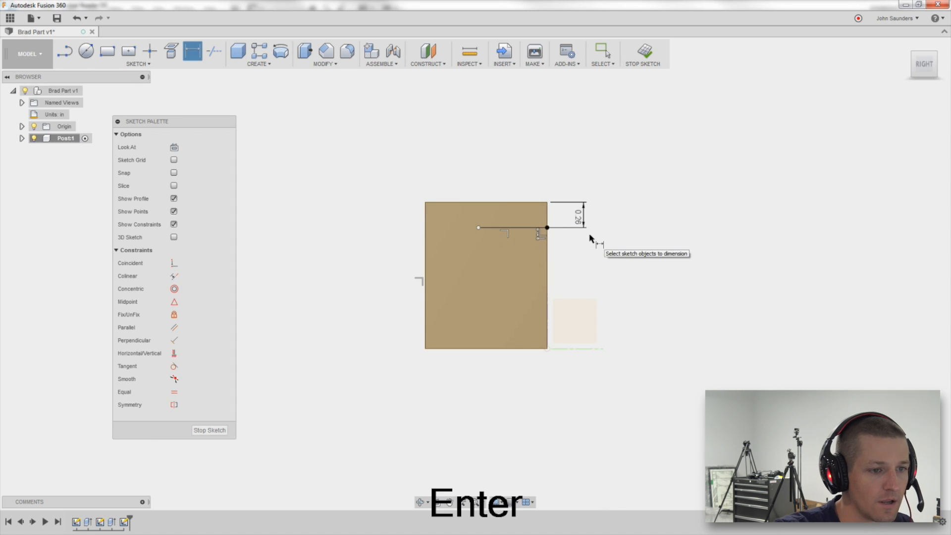
Dimension the upper line's length as 0.36 in.
key("alt+Tab")
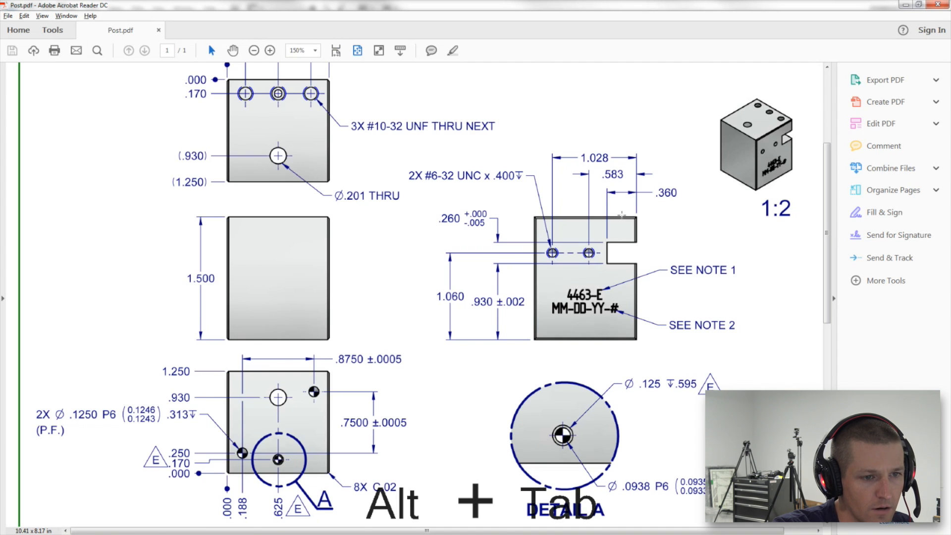
key("alt+Tab")
key("d")
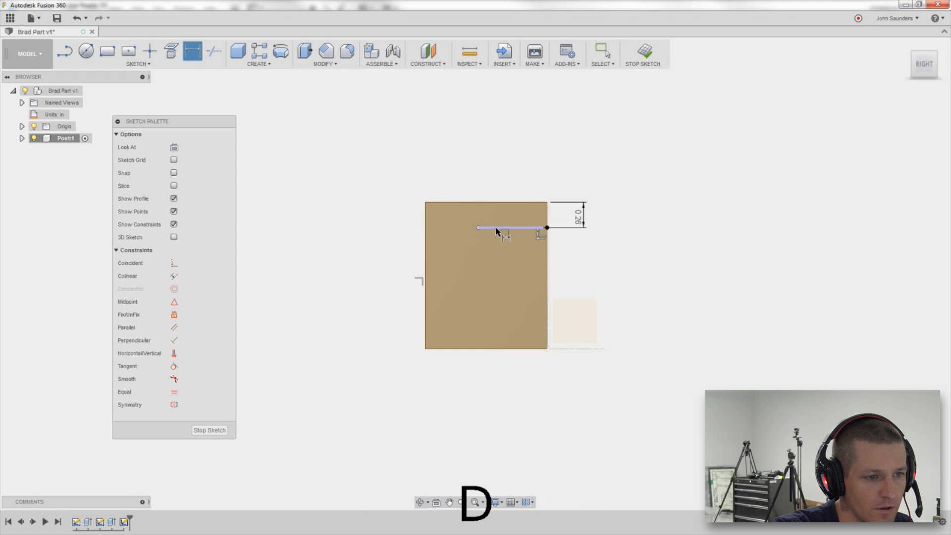
left_click(496, 228)
left_click(510, 177)
type(".36")
key("Return")
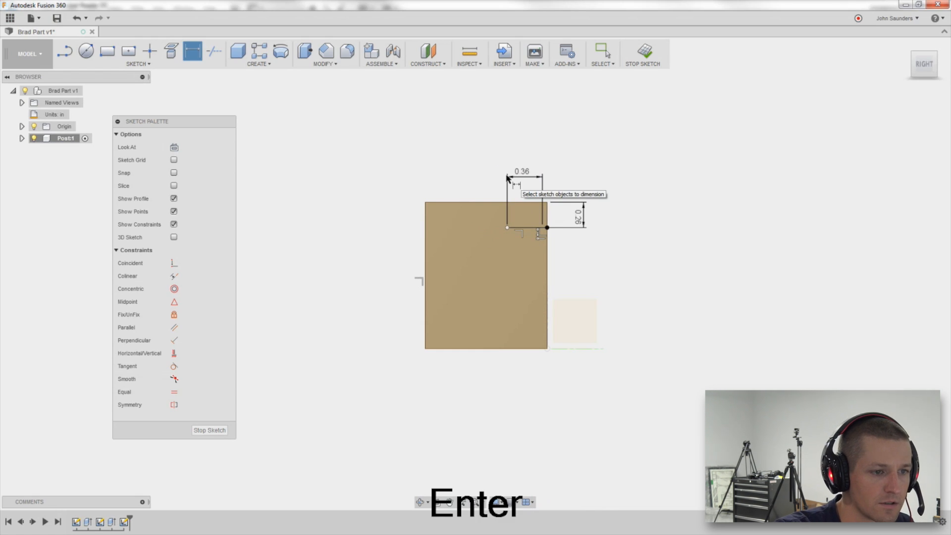
Check the PDF drawing and draw a second horizontal line inward from the block's right edge, lower down.
key("alt+Tab")
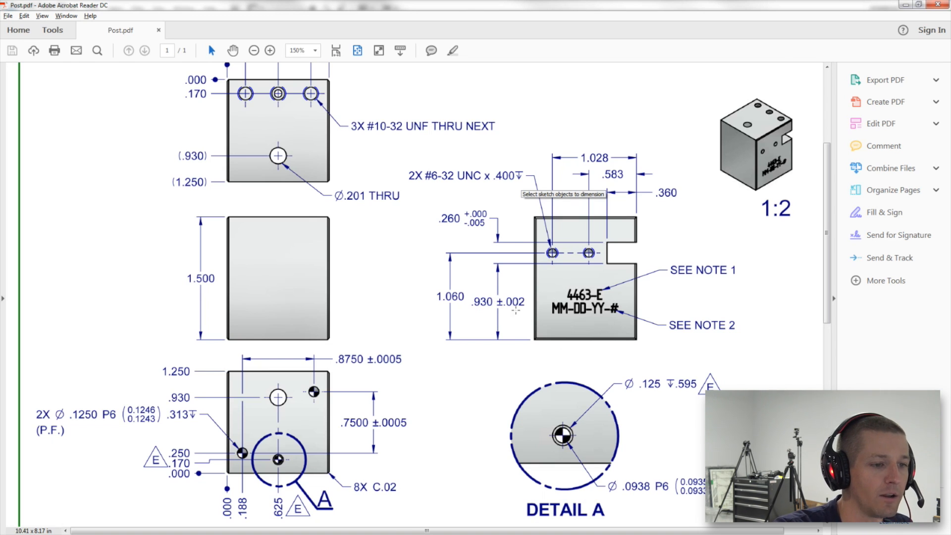
key("alt+Tab")
key("d")
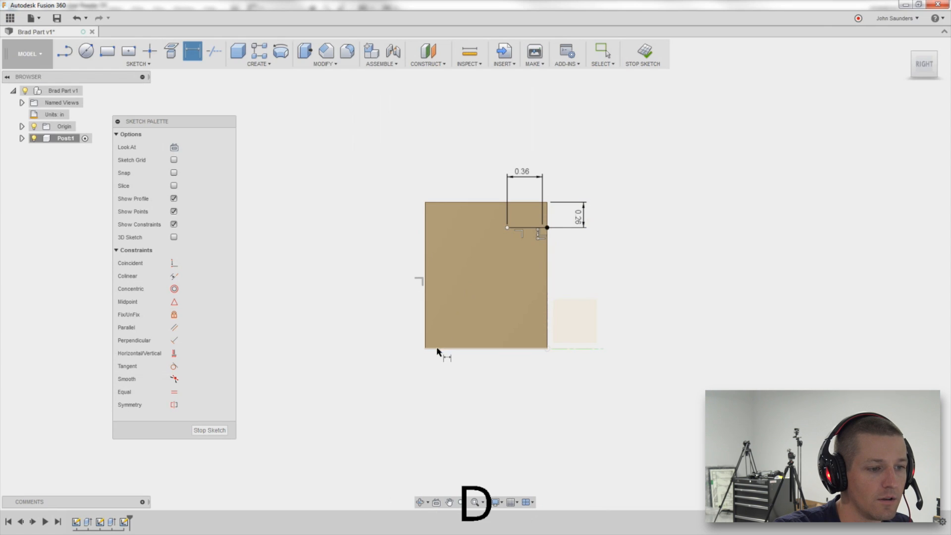
key("l")
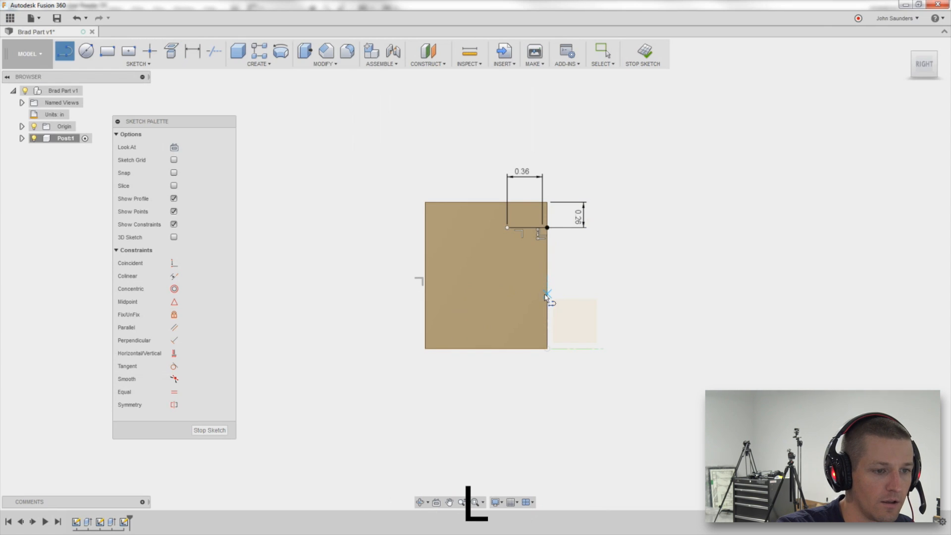
left_click(546, 294)
left_click(475, 295)
key("Escape")
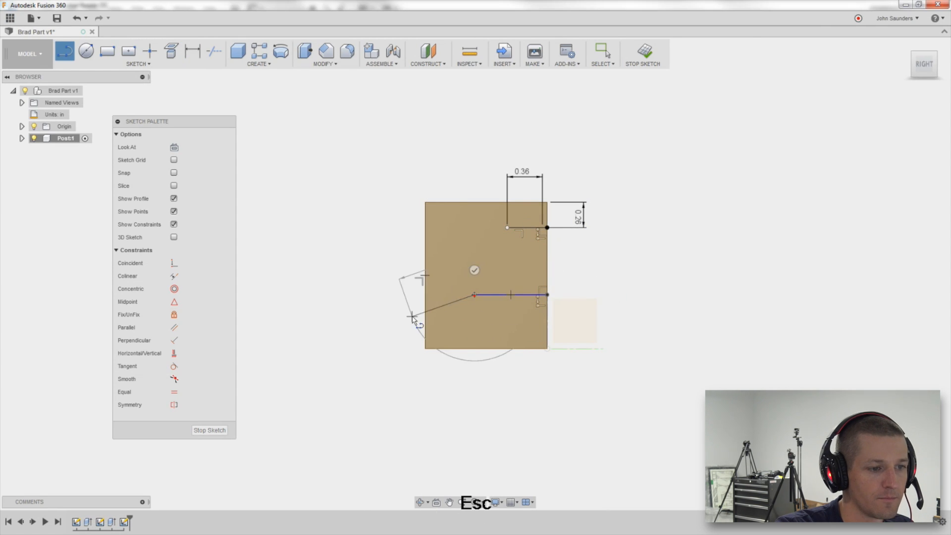
key("e")
key("d")
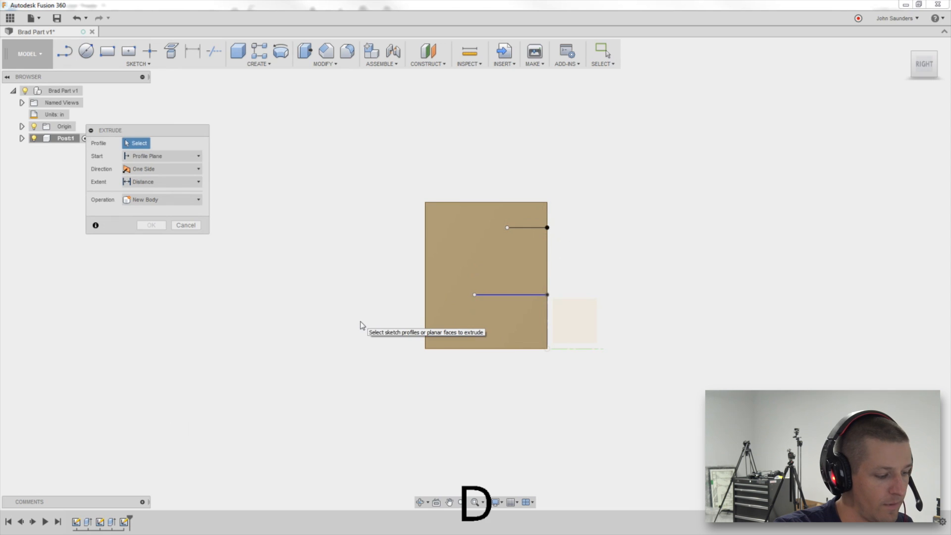
key("Escape")
Dimension the lower line's distance from the block's bottom edge as 0.93 in.
key("d")
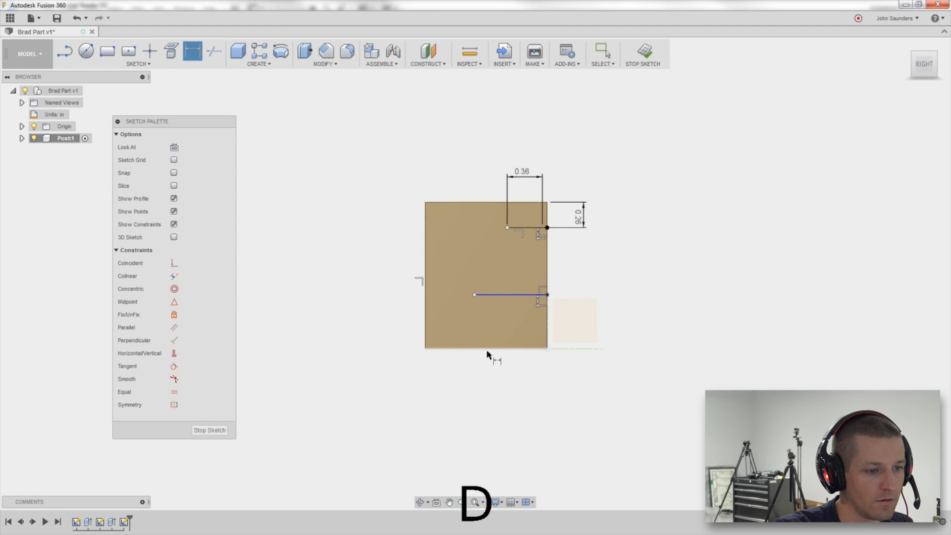
left_click(498, 349)
left_click(503, 296)
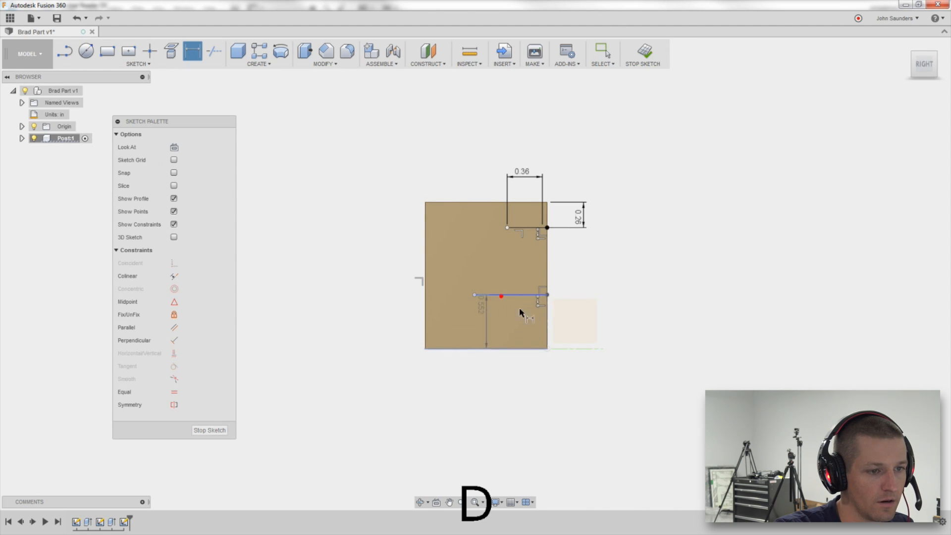
left_click(579, 313)
type(".93")
key("Return")
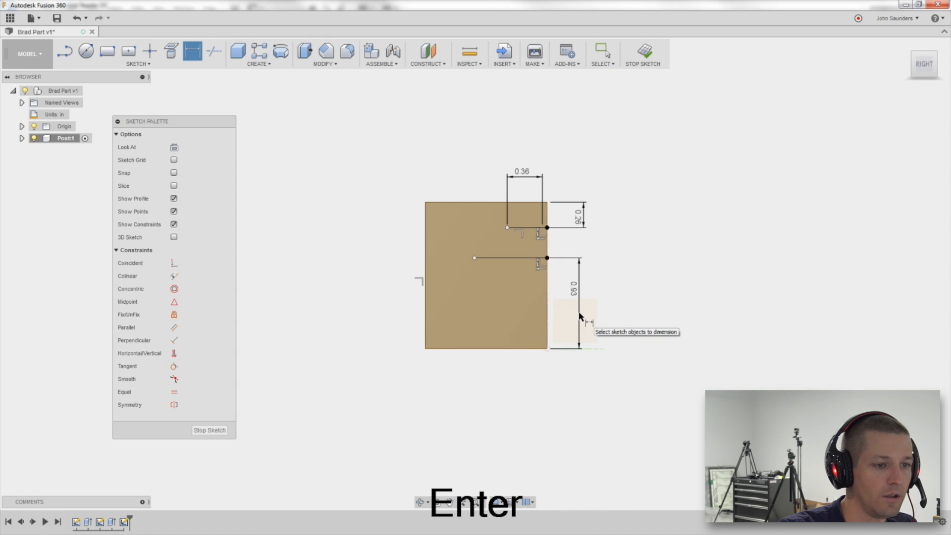
Try to constrain the two lines' left endpoints to align vertically, and undo the constraint.
scroll(537, 269, "up", 2)
key("alt+Tab")
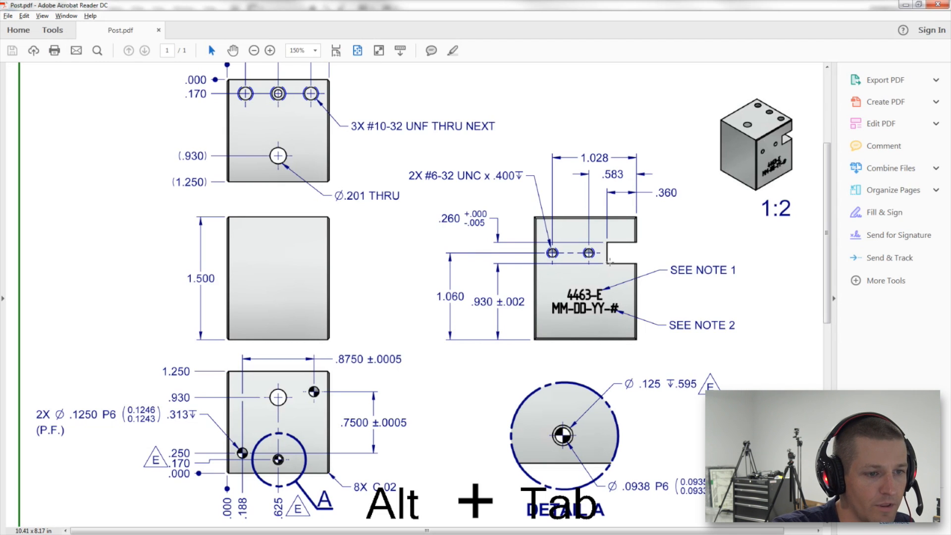
key("alt+Tab")
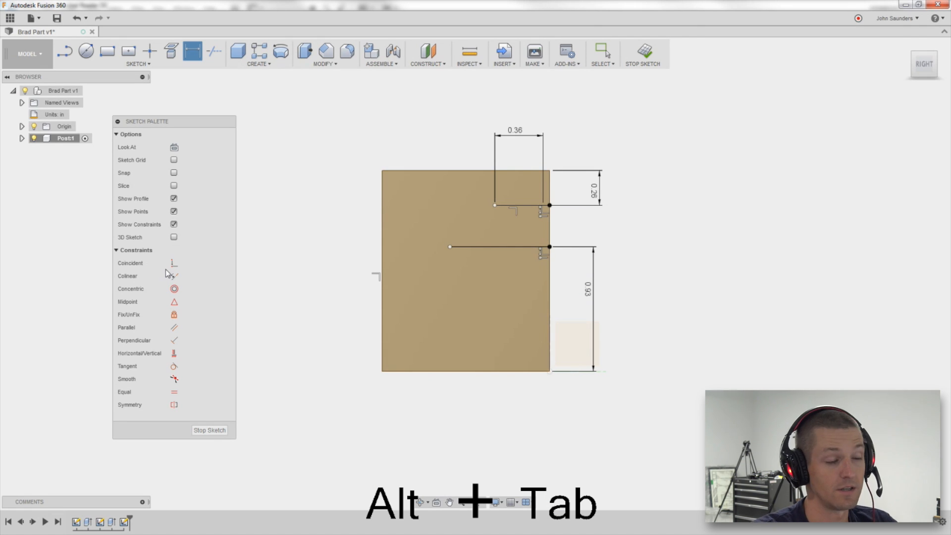
left_click(174, 354)
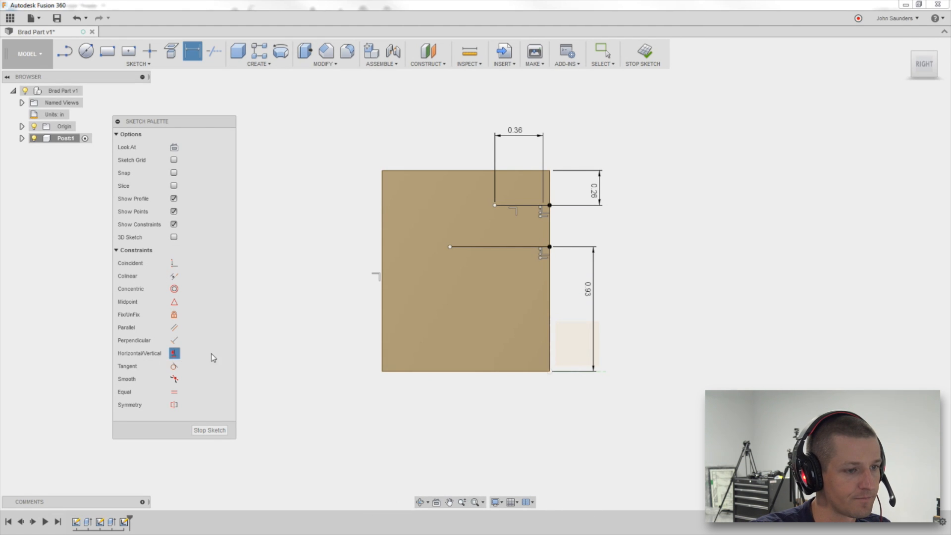
left_click(450, 247)
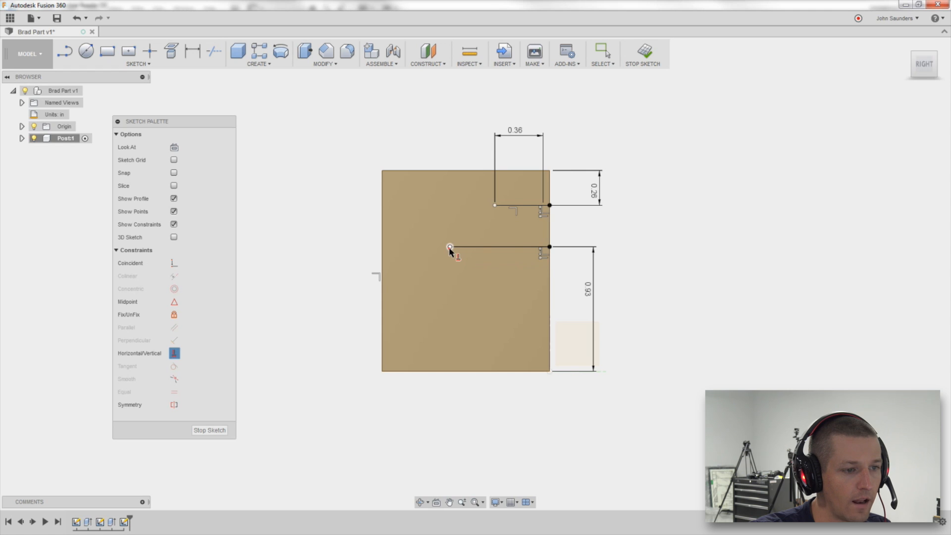
left_click(494, 205)
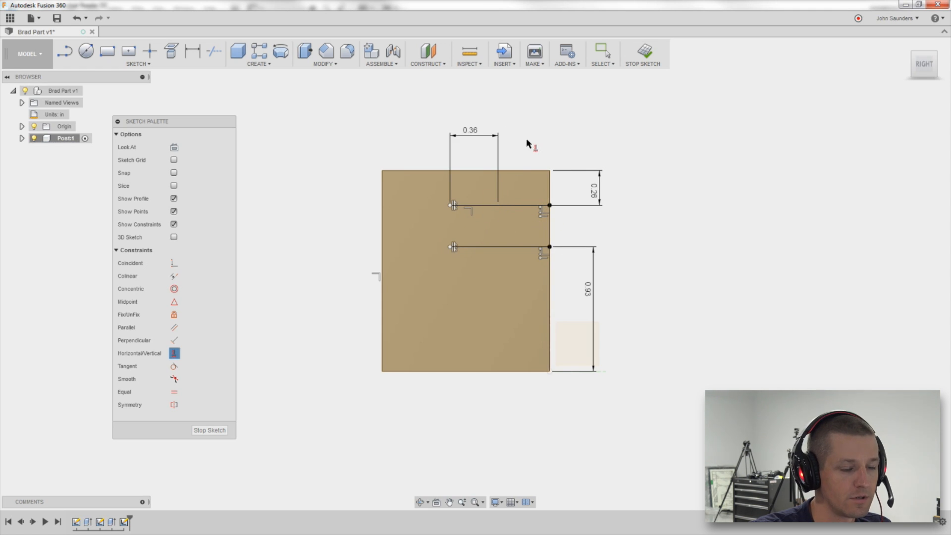
key("ctrl+z")
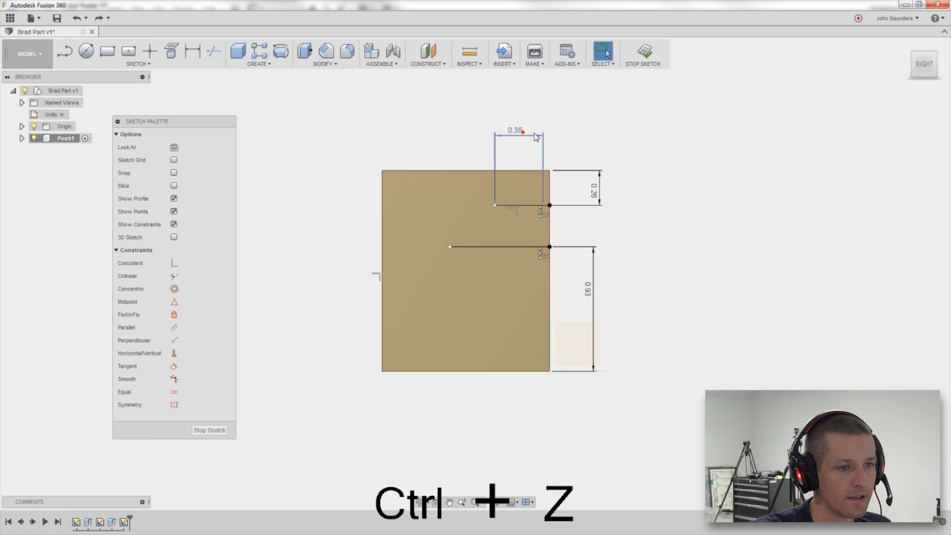
Delete the 0.36 in length dimension and the upper horizontal line.
left_click(516, 130)
key("End")
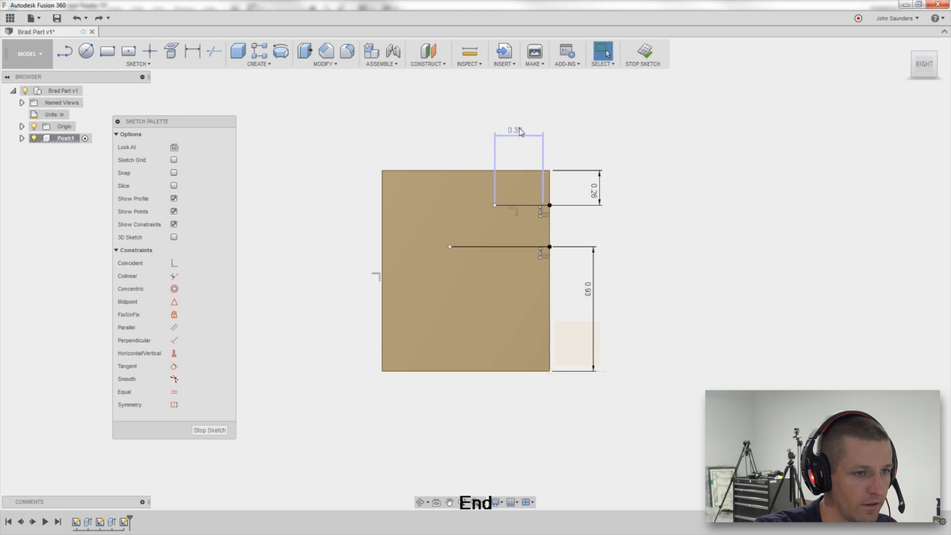
key("Delete")
key("d")
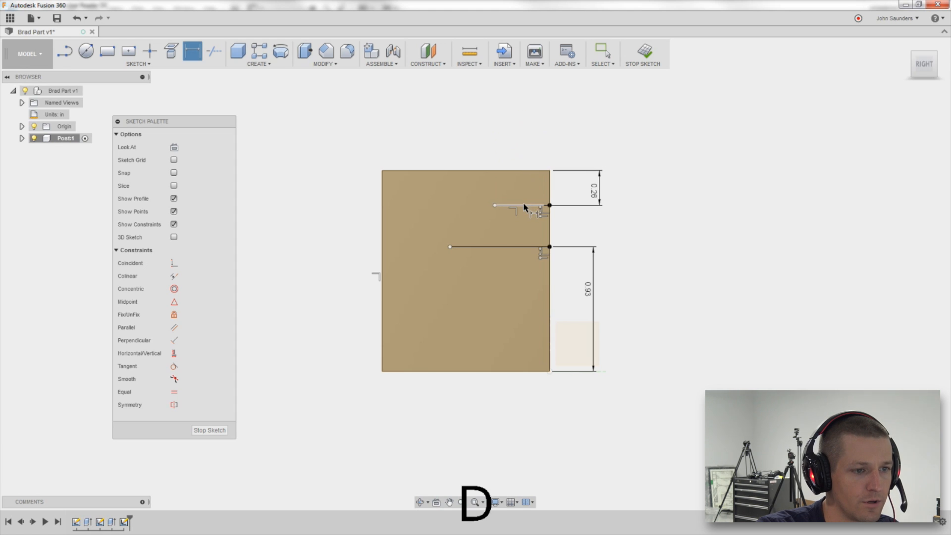
left_click(523, 205)
scroll(526, 191, "up", 2)
scroll(528, 195, "up", 2)
key("Escape")
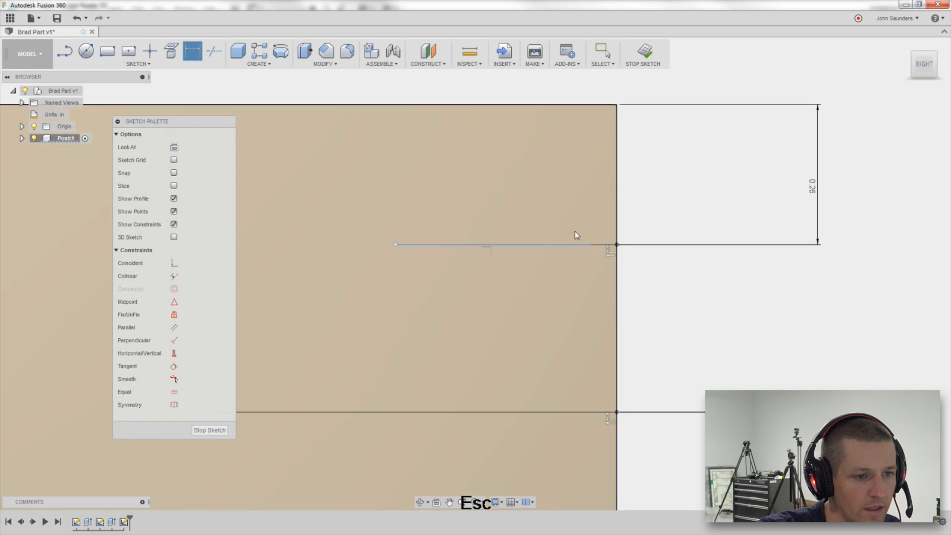
left_click(598, 245)
key("End")
left_click(548, 245)
key("Delete")
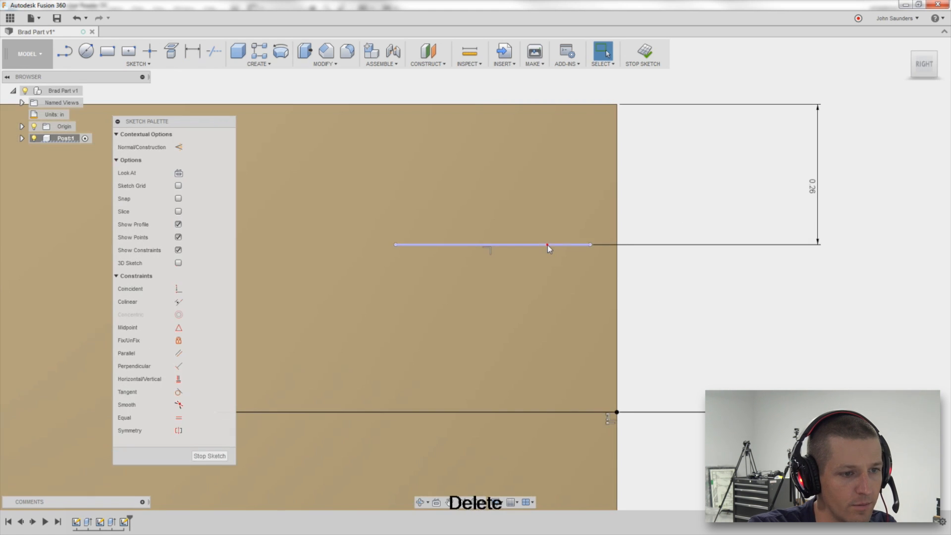
Draw a new horizontal line inward from the block's right edge near the top.
scroll(463, 270, "down", 5)
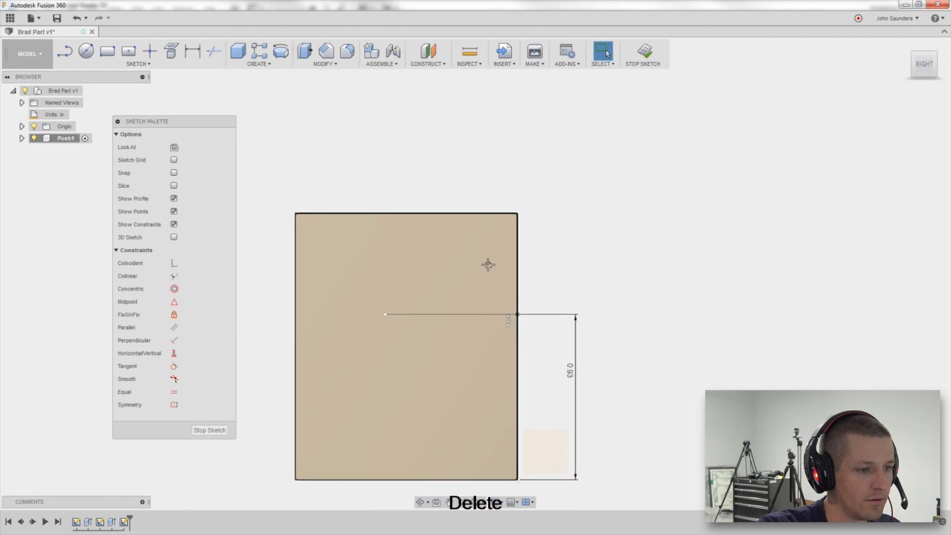
key("l")
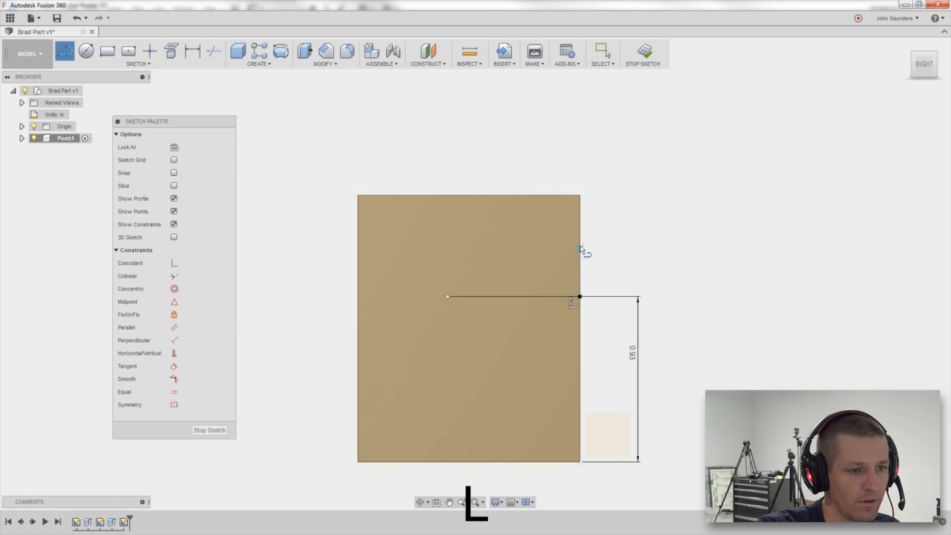
left_click(580, 245)
left_click(502, 244)
key("Escape")
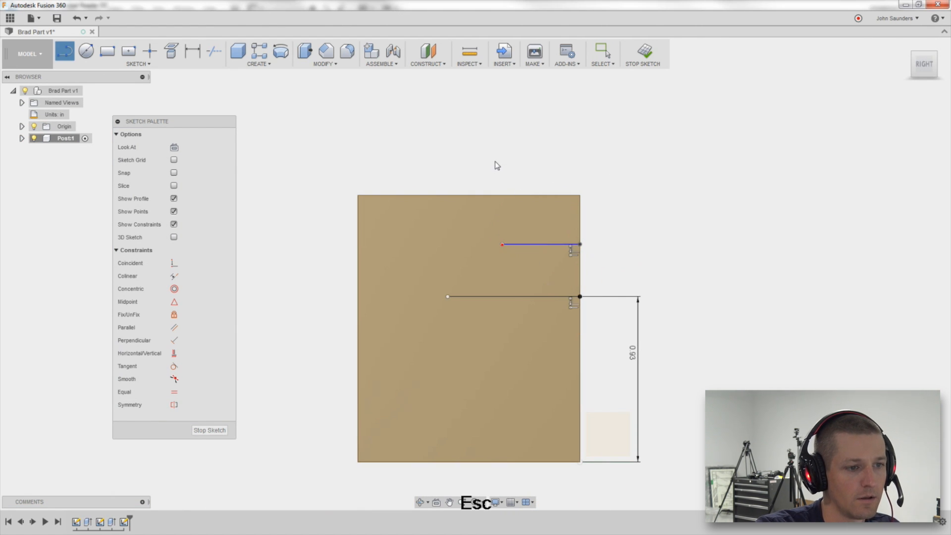
key("d")
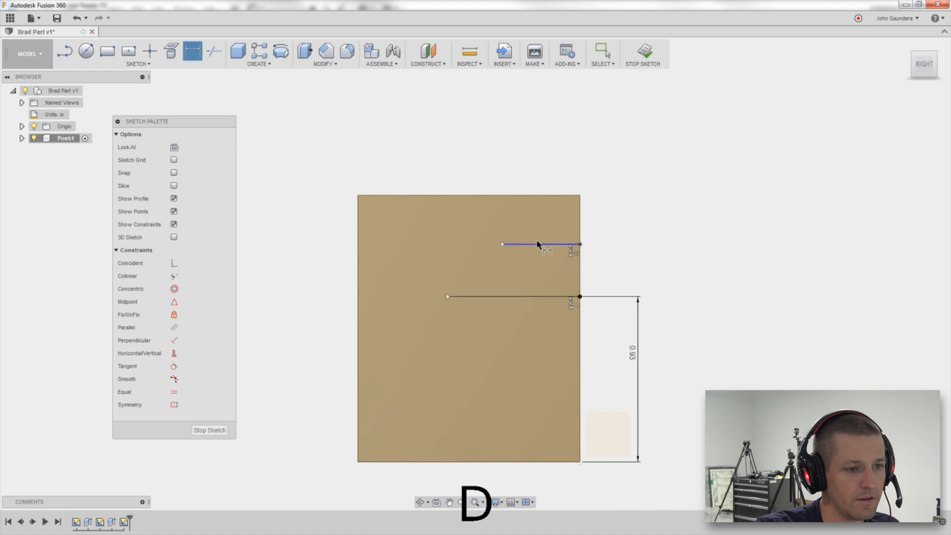
left_click(527, 195)
key("ctrl+z")
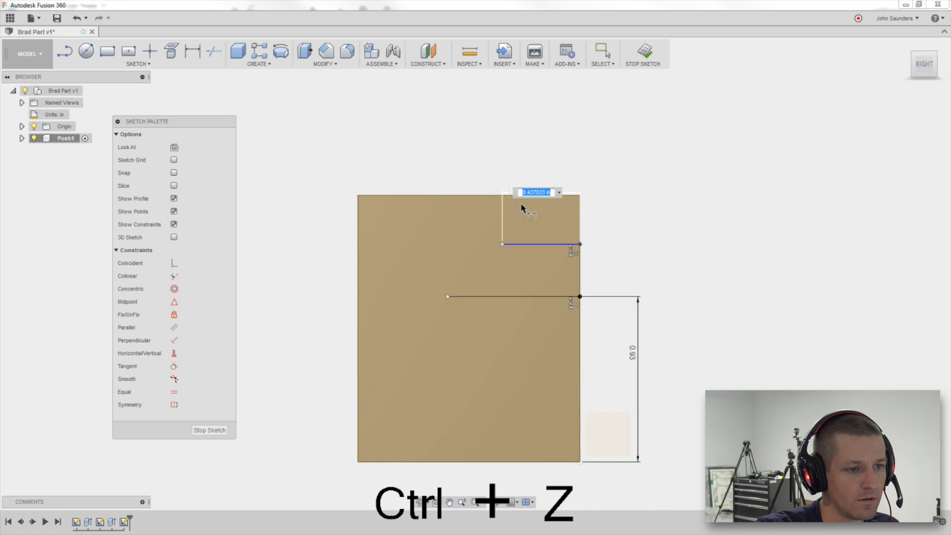
Dimension the new line's distance from the block's top edge as 0.26 in and compare with the PDF drawing.
key("d")
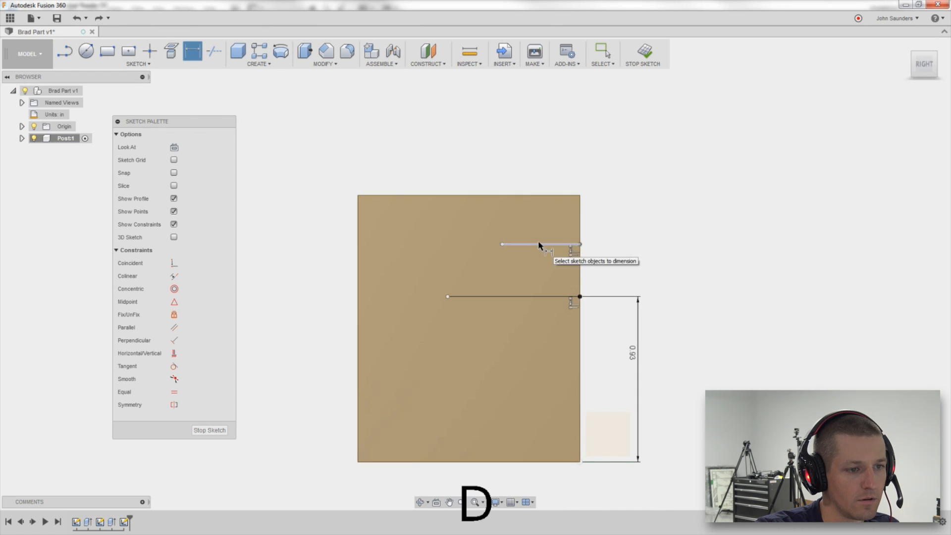
left_click(538, 243)
left_click(608, 208)
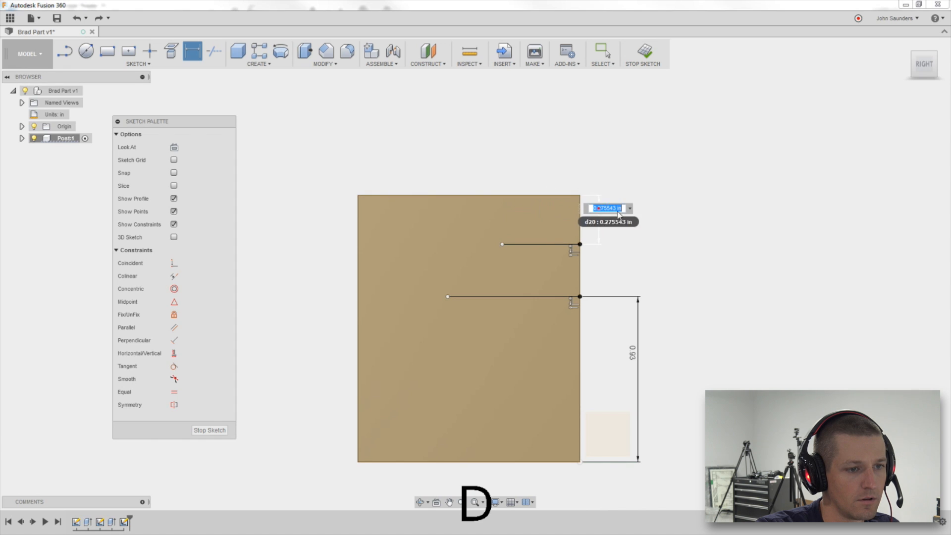
type("26")
key("Return")
key("alt+Tab")
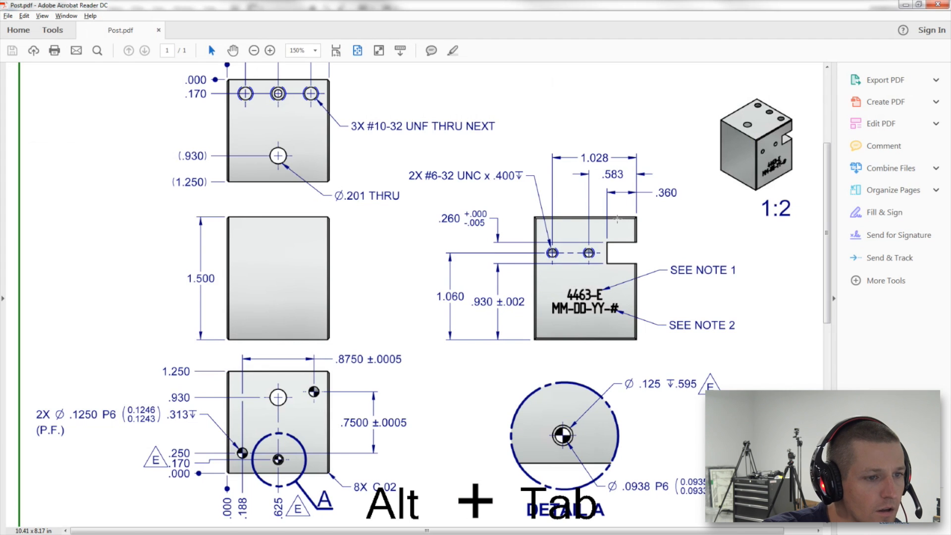
key("alt+Tab")
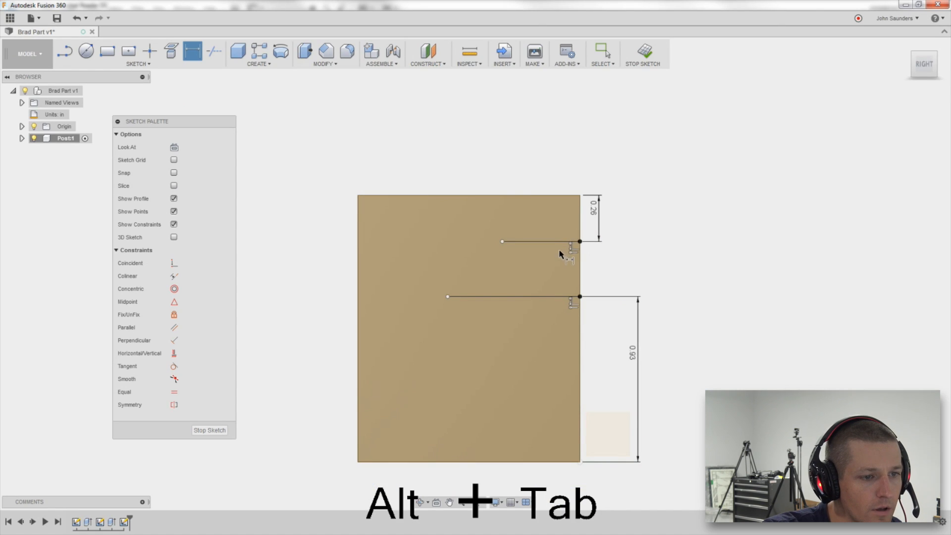
Dimension the upper horizontal line's length as 0.36 in.
key("Escape")
left_click(554, 240)
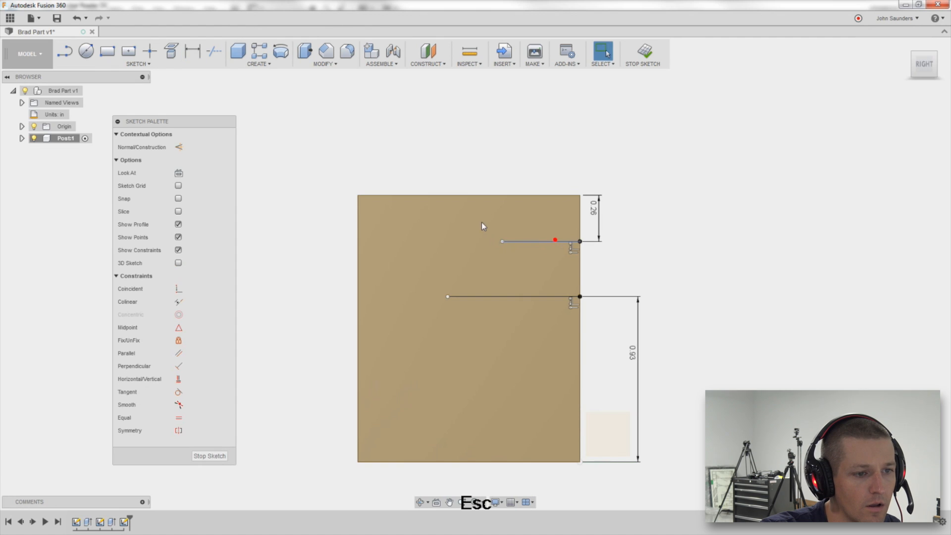
left_click(534, 242)
left_click(502, 241)
key("Escape")
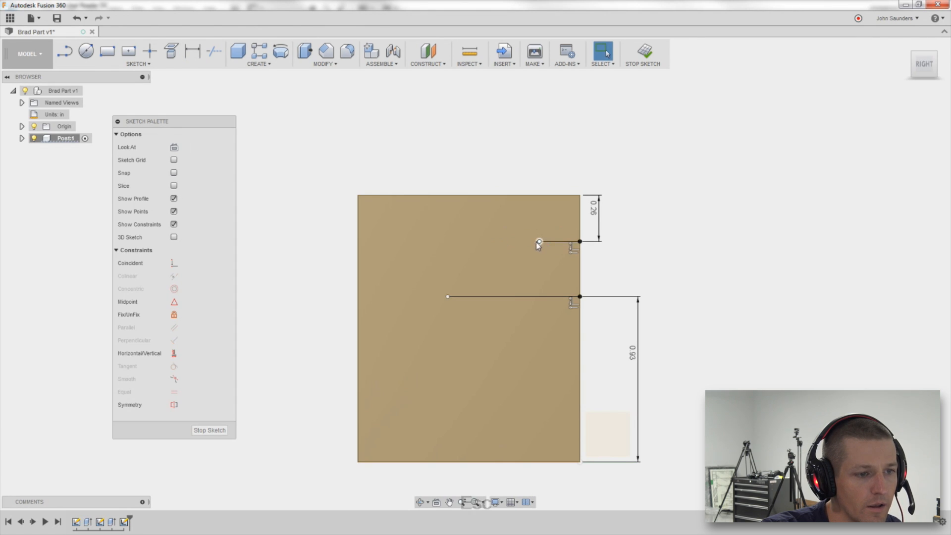
key("d")
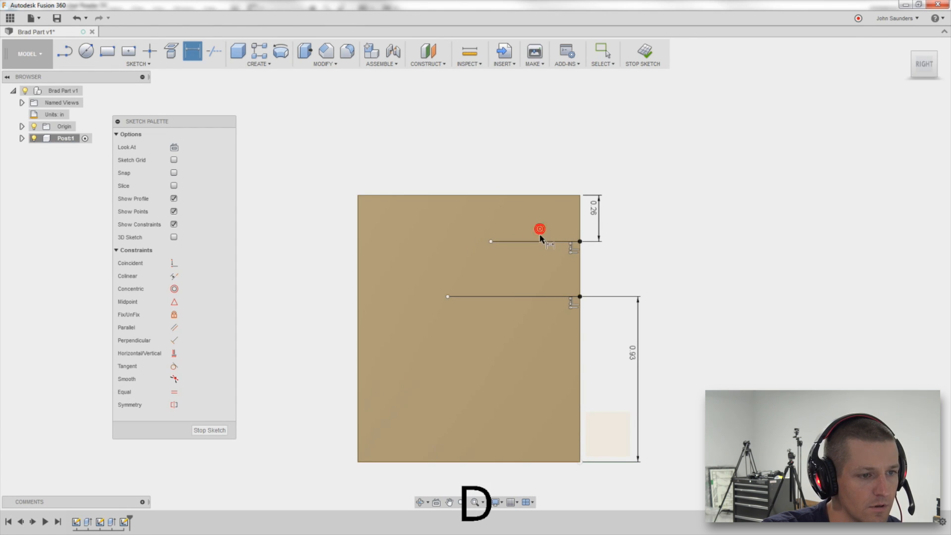
left_click(540, 240)
left_click(539, 226)
key("Delete")
type("3")
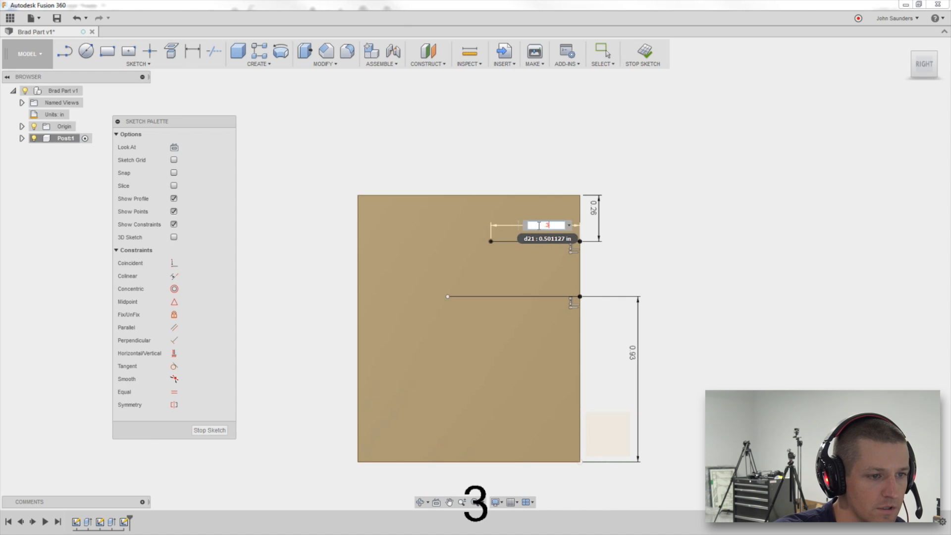
key("Return")
Compare with the PDF drawing and constrain the two lines' left endpoints to align vertically.
key("alt+Tab")
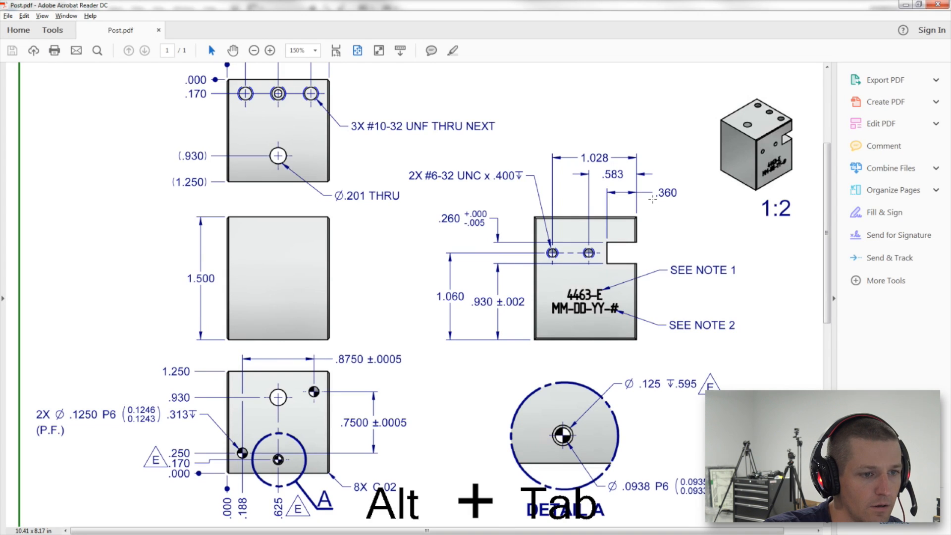
key("alt+Tab")
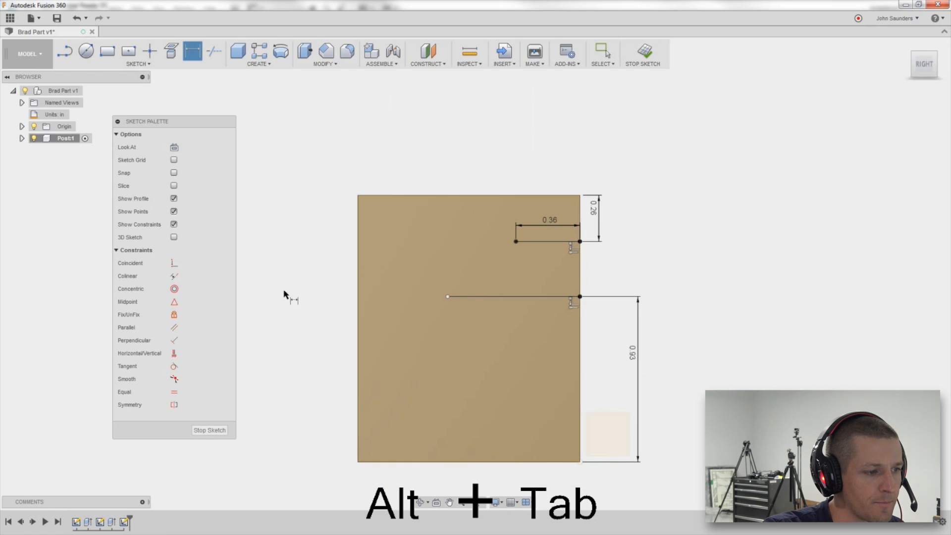
left_click(173, 352)
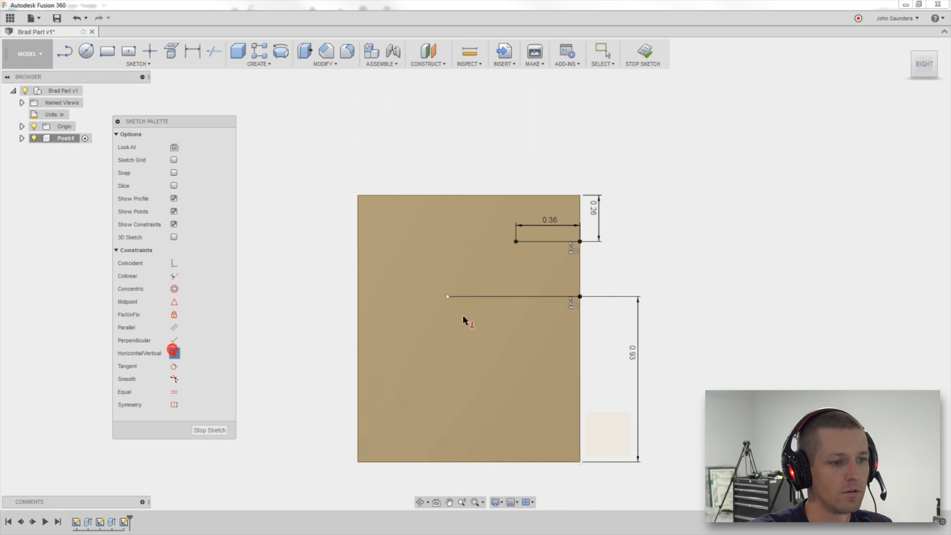
left_click(447, 297)
left_click(515, 241)
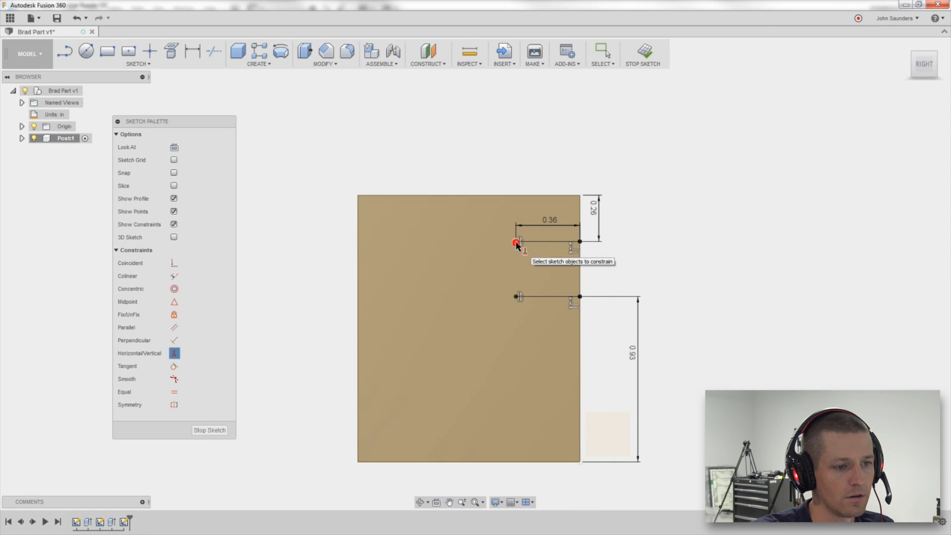
key("alt+Tab")
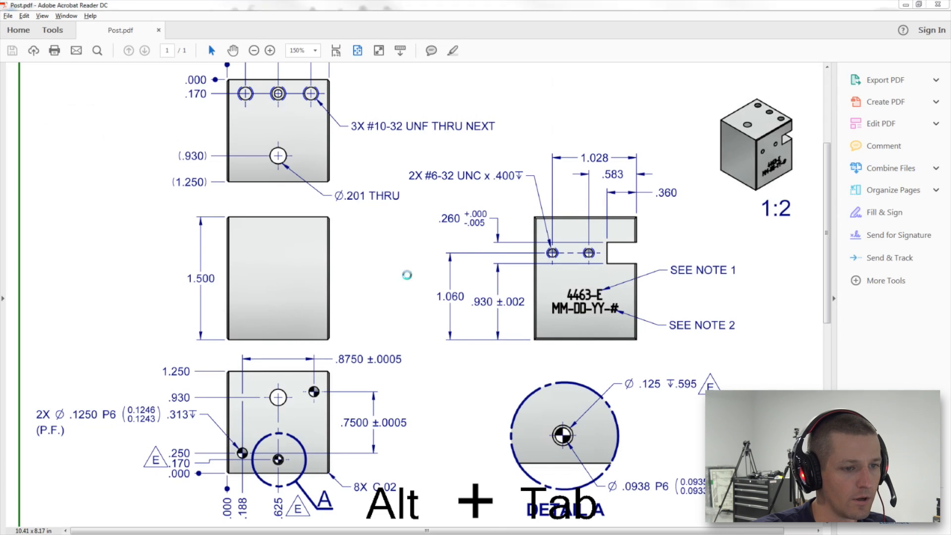
key("alt+Tab")
Draw a vertical line joining the two horizontal lines' left endpoints to close the slot profile.
key("l")
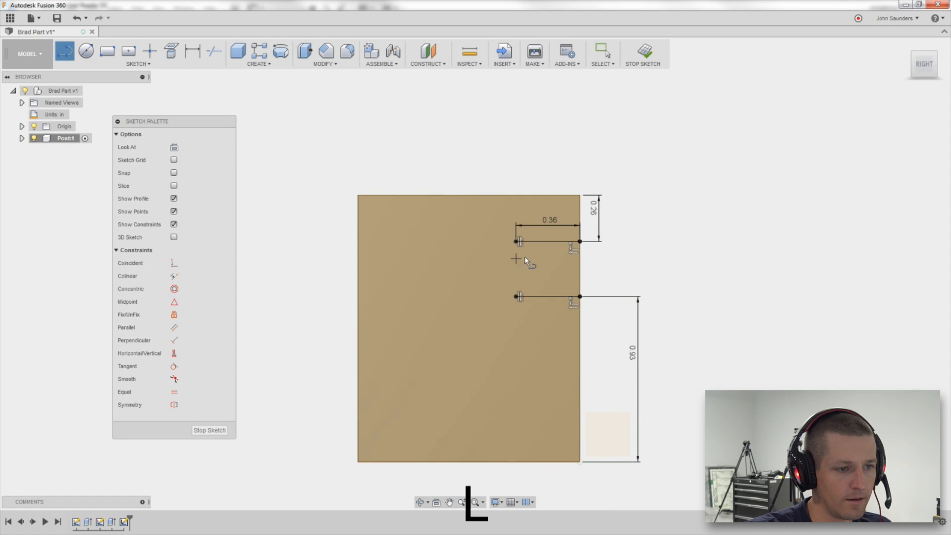
left_click(516, 241)
left_click(515, 296)
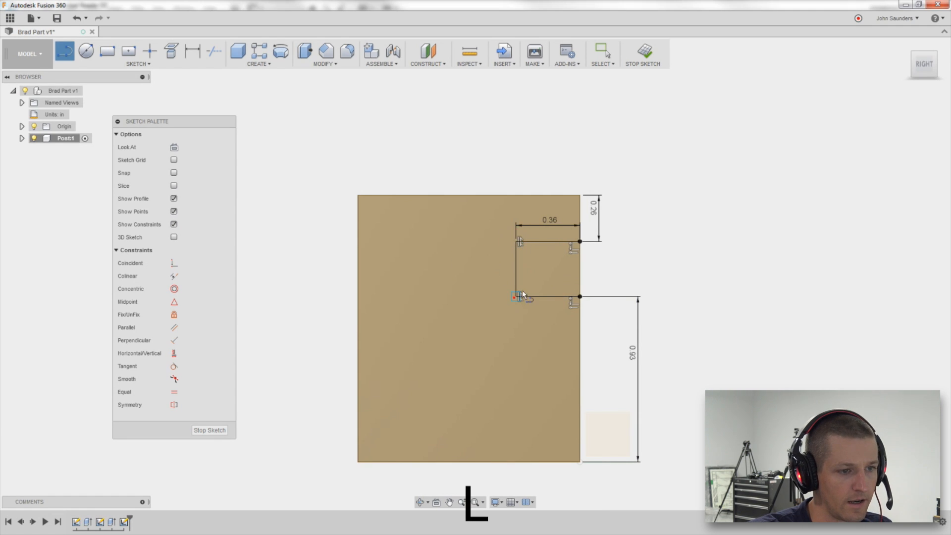
middle_click_drag(521, 290, 665, 284, "shift")
scroll(664, 284, "down", 3)
key("alt+Tab")
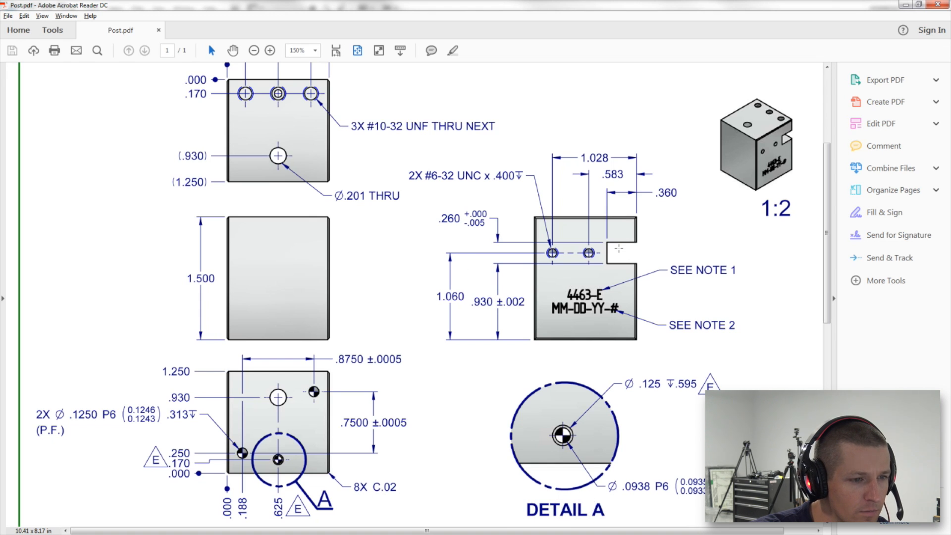
key("alt+Tab")
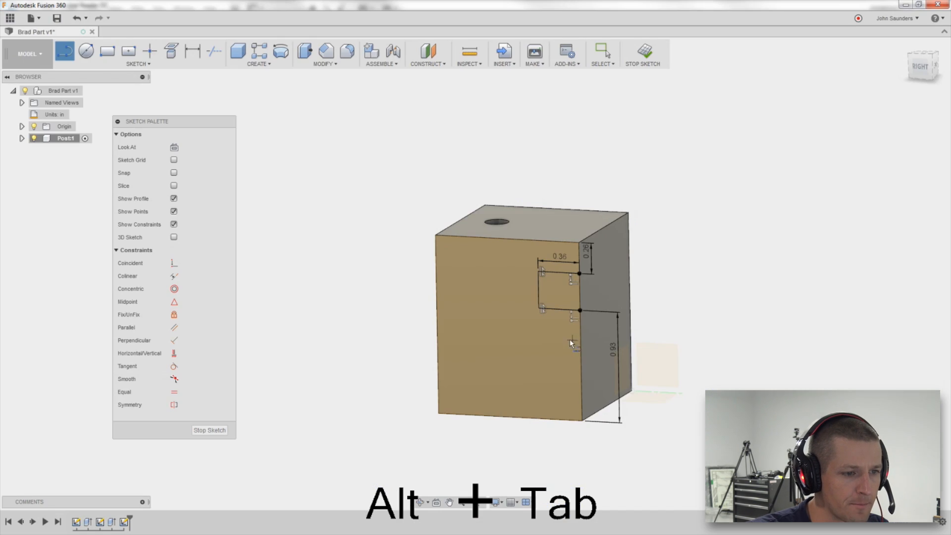
left_click(920, 66)
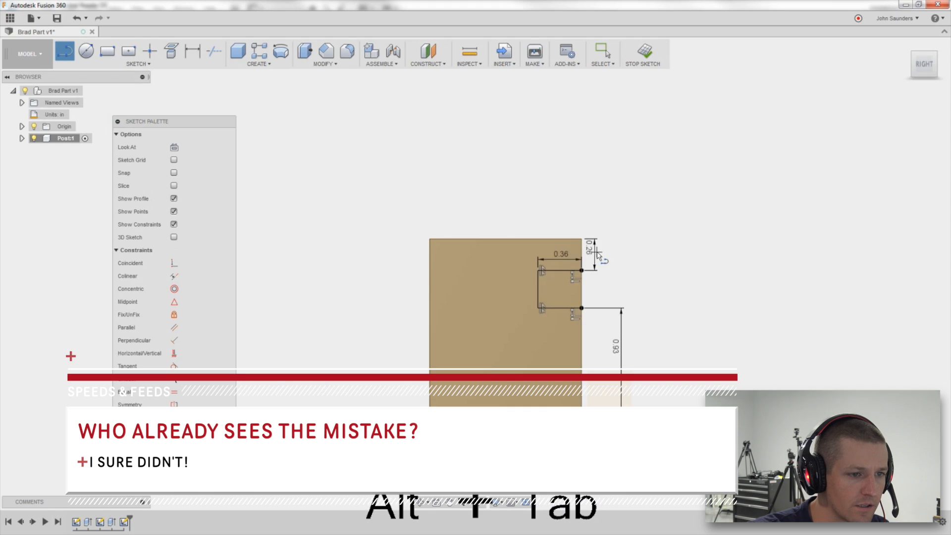
Extrude the slot profile as a cut through the block, distance -2.00 in.
scroll(585, 255, "up", 3)
key("alt+Tab")
key("alt+Tab")
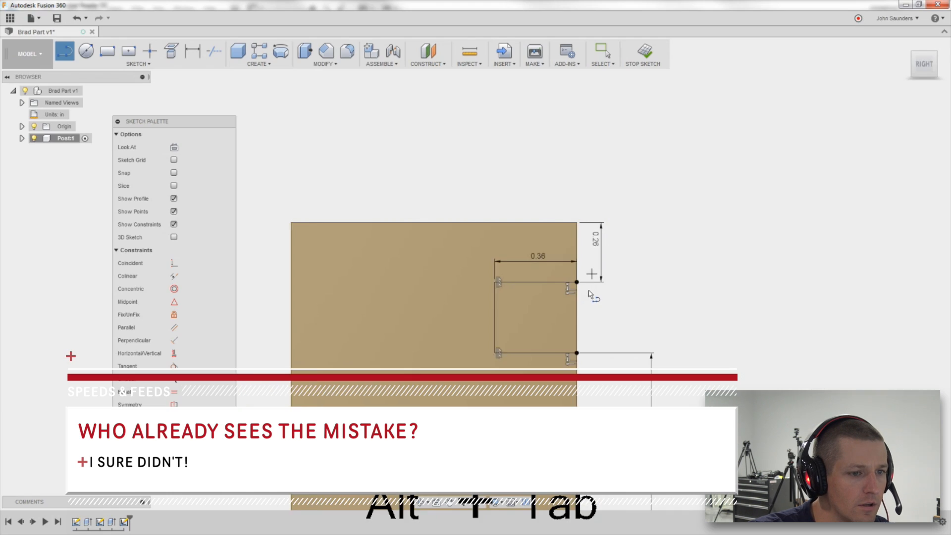
scroll(589, 291, "down", 3)
key("e")
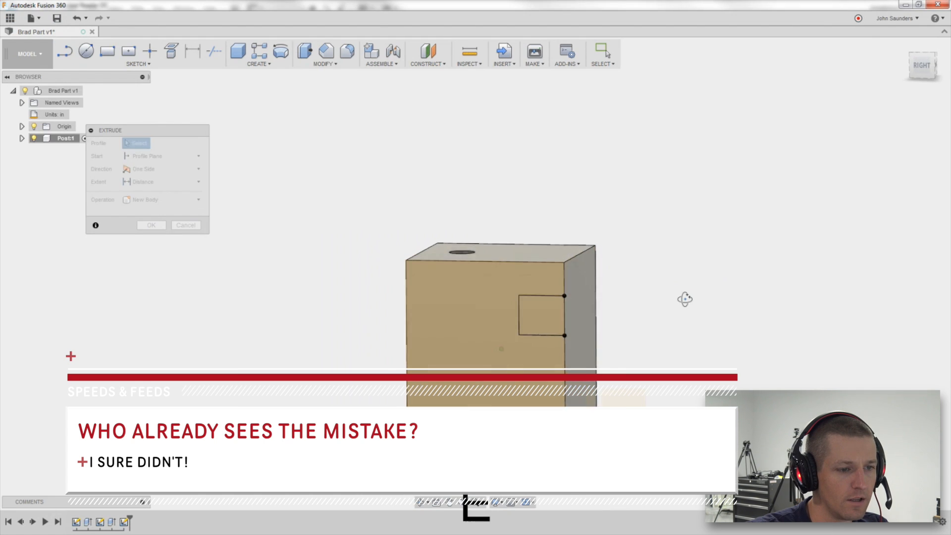
left_click(522, 329)
left_click_drag(518, 331, 664, 242)
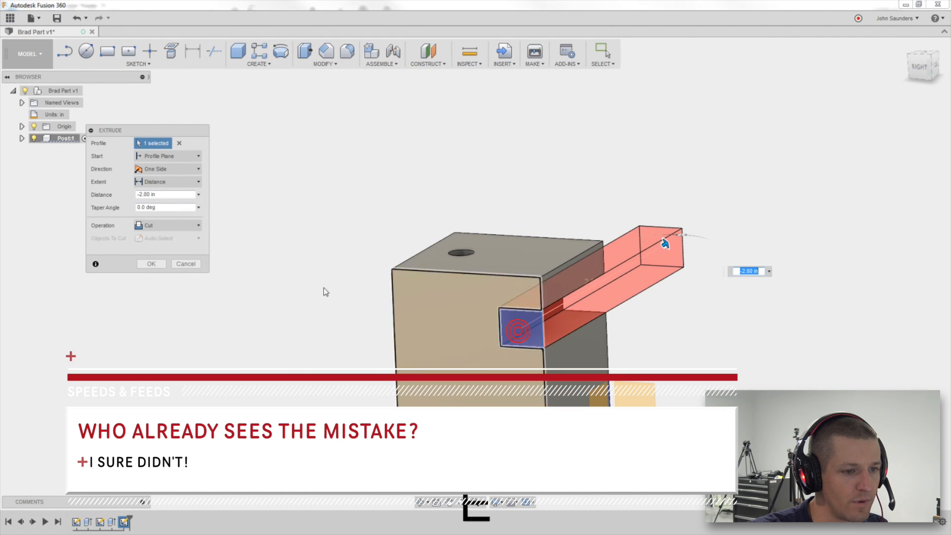
key("Return")
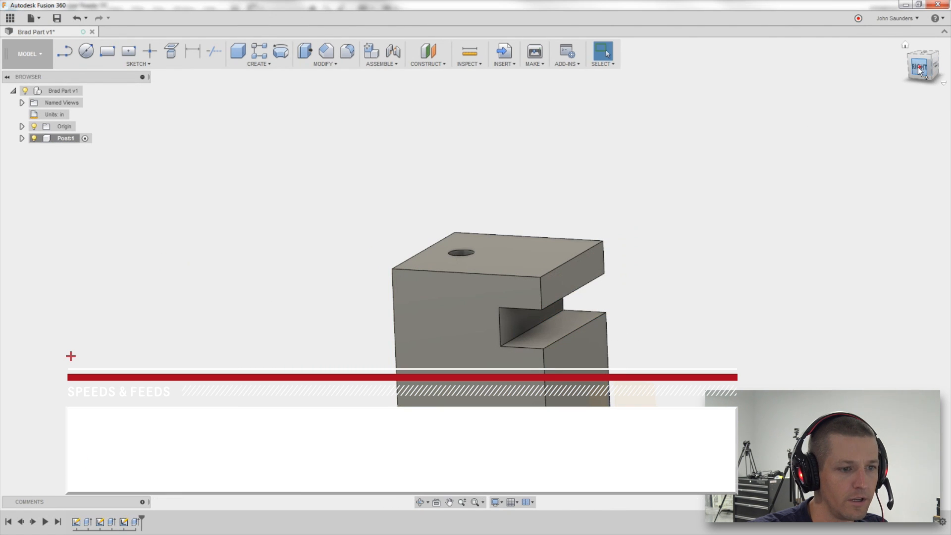
Sketch two circles side by side near the top of the block's side face.
left_click(919, 67)
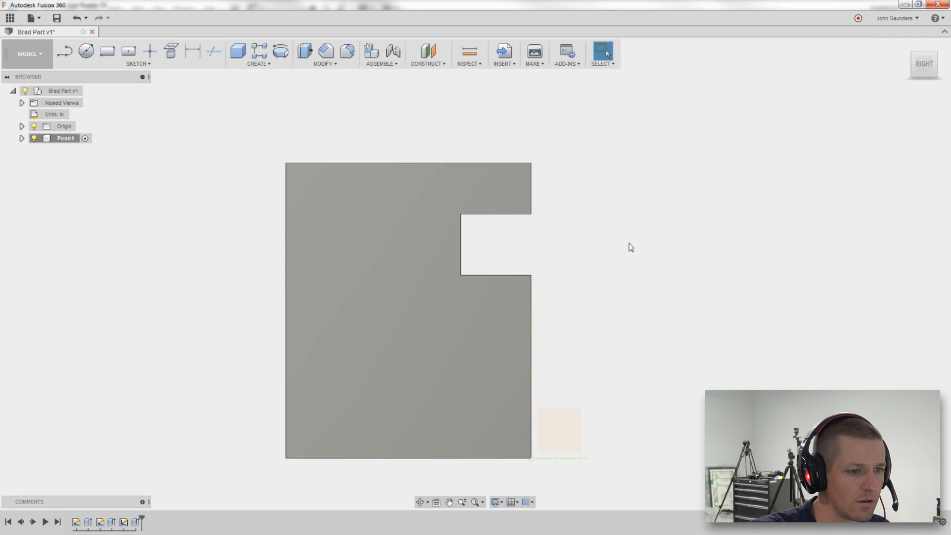
key("alt+Tab")
key("alt+Tab")
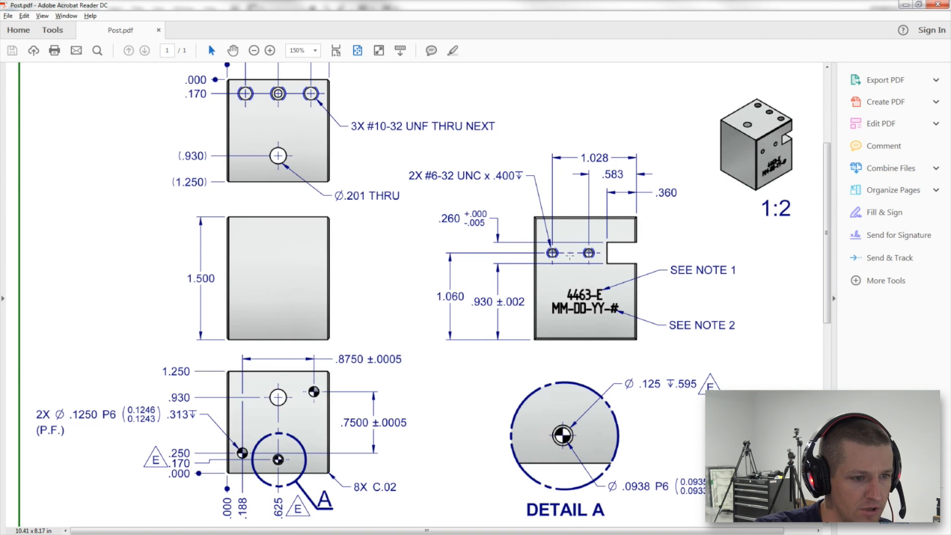
key("alt+Tab")
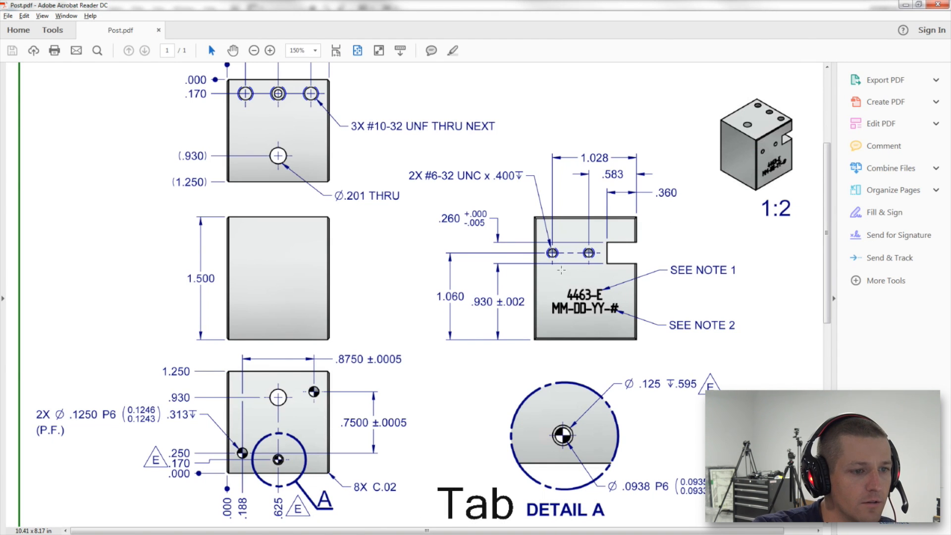
key("c")
left_click(376, 234)
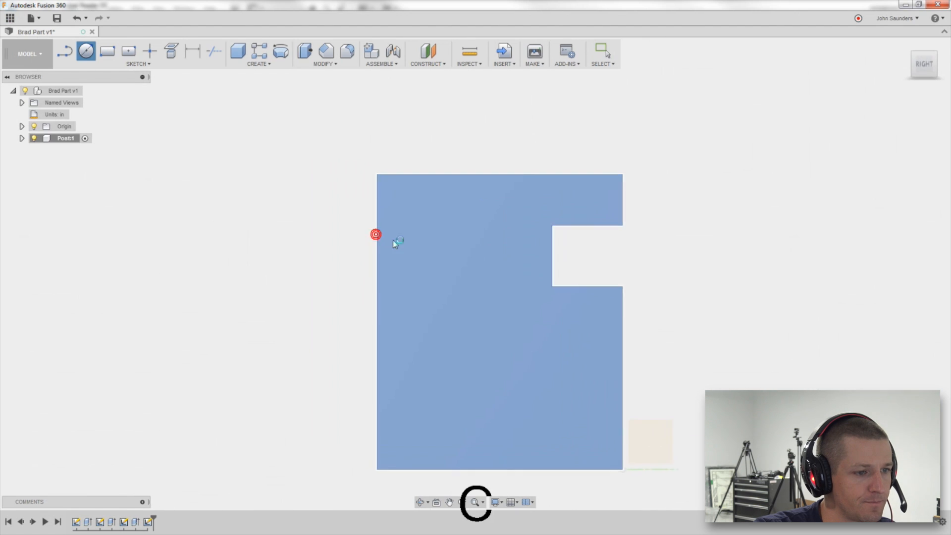
left_click(445, 260)
left_click(459, 269)
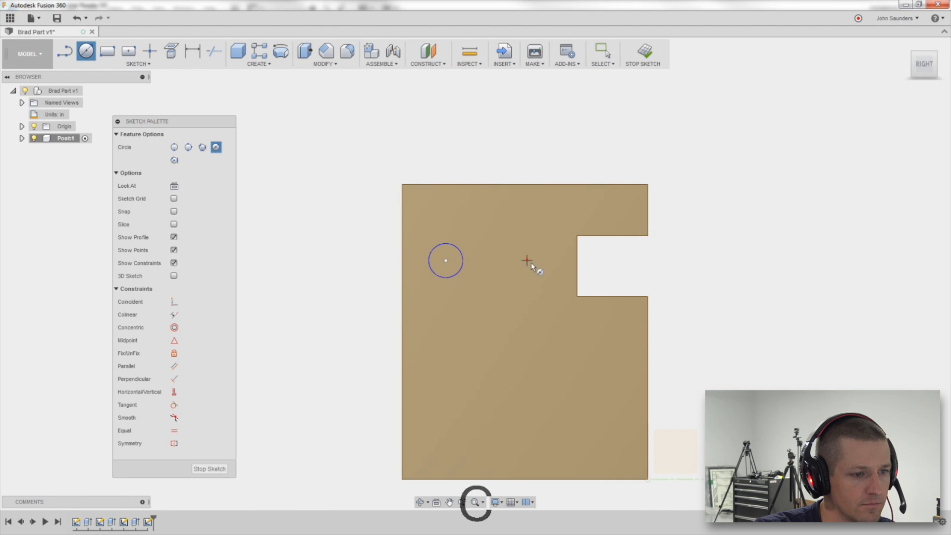
left_click(527, 261)
left_click(536, 271)
scroll(475, 319, "down", 3)
key("alt+Tab")
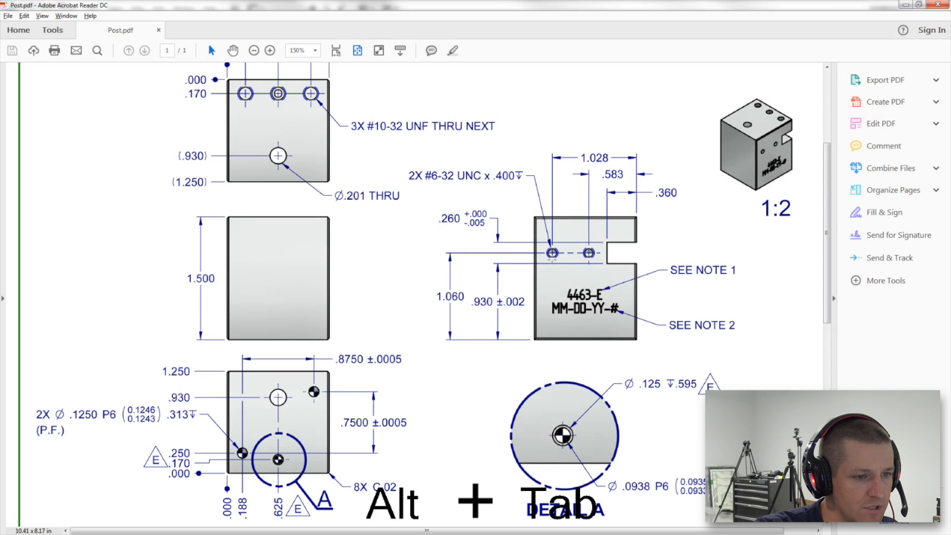
key("alt+Tab")
Dimension both circle centers 1.06 in above the block's bottom edge.
key("d")
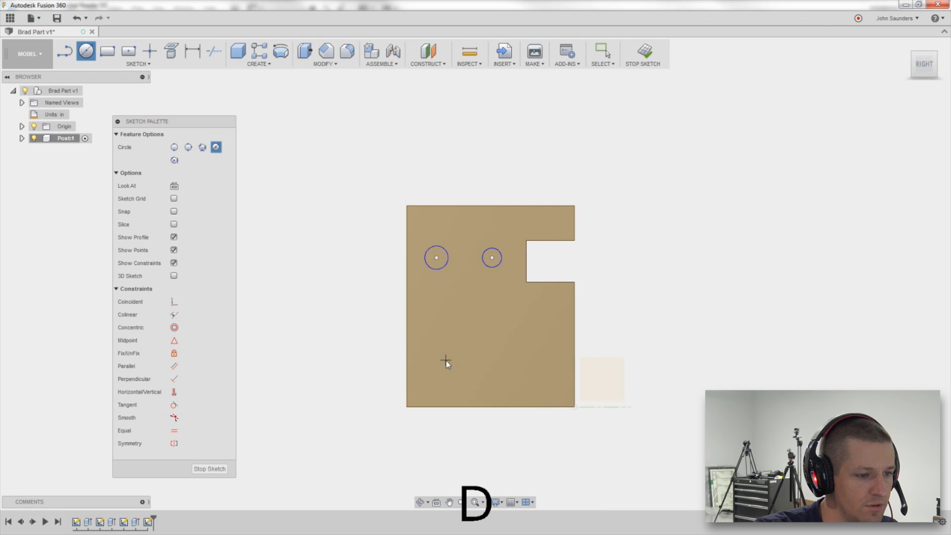
left_click(434, 407)
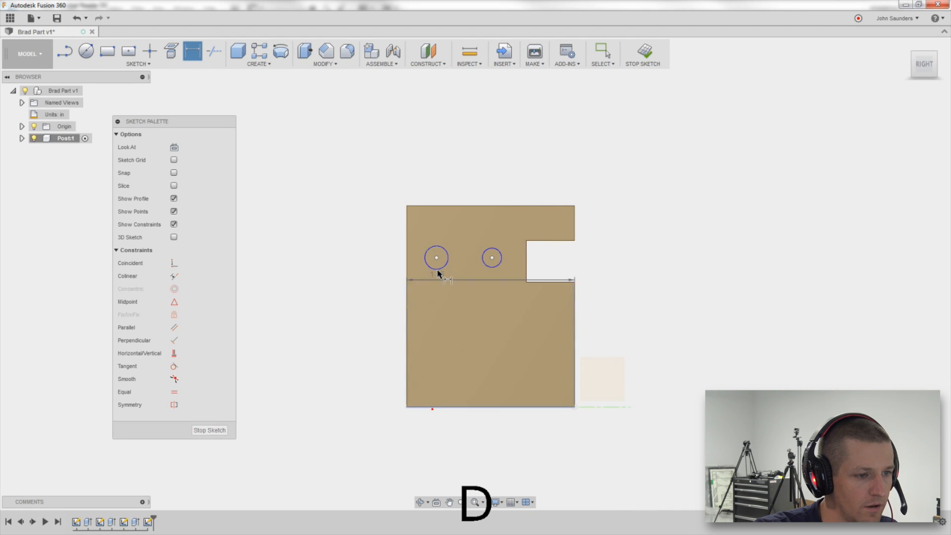
left_click(436, 258)
left_click(386, 308)
type("1.06")
key("Return")
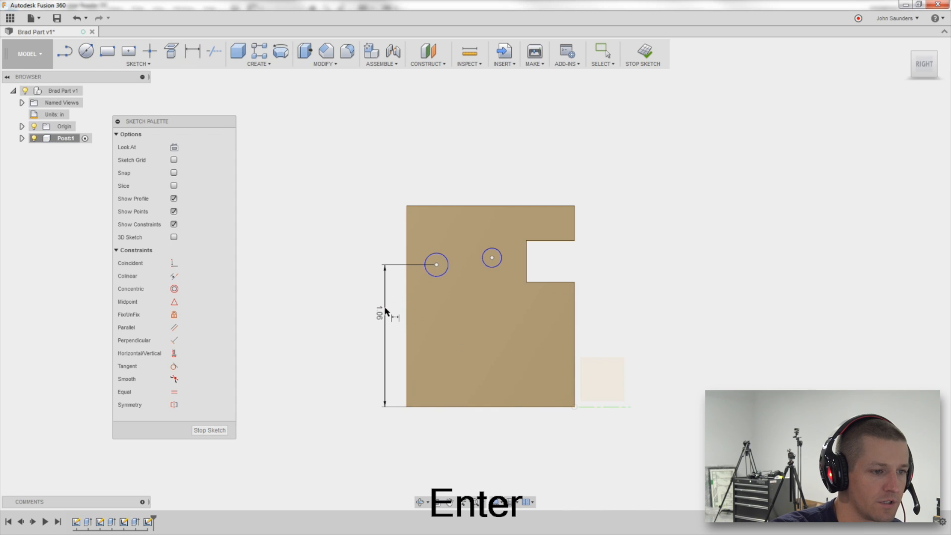
left_click(492, 259)
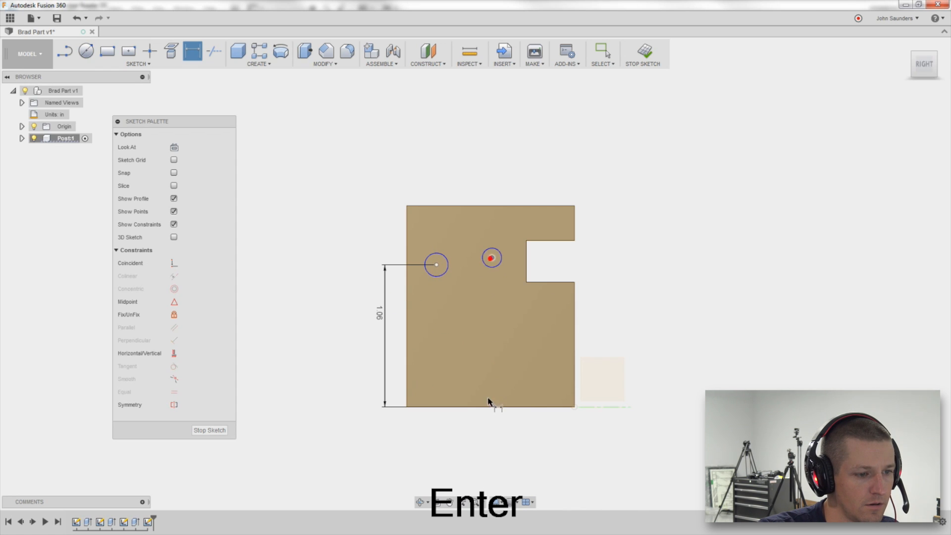
left_click(490, 407)
left_click(487, 341)
type("1.06")
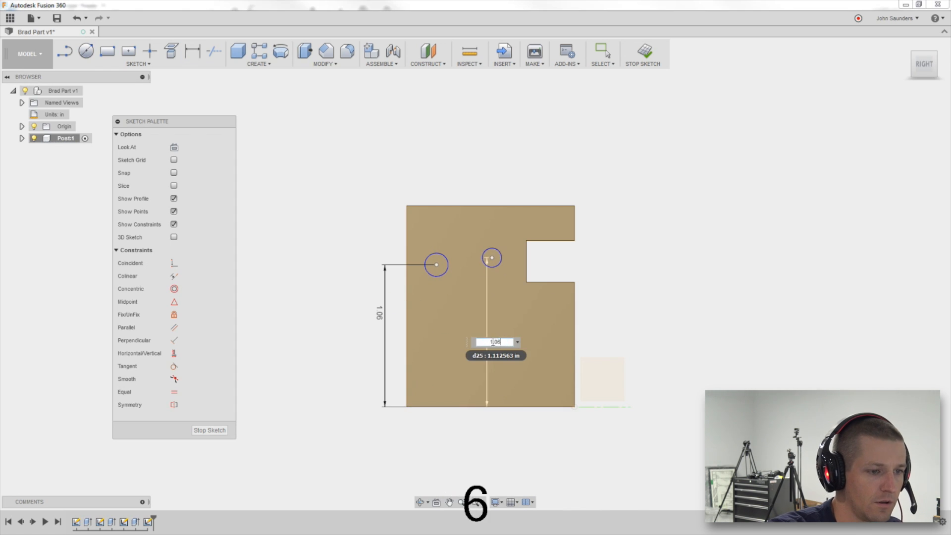
key("Return")
Check the PDF and dimension the second circle's center 0.583 in from the block's right edge.
key("alt+Tab")
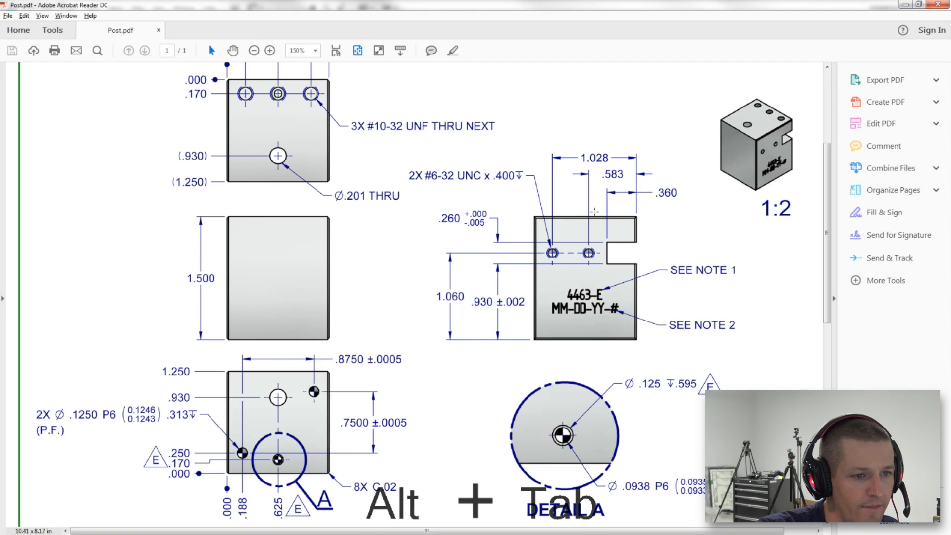
key("alt+Tab")
key("alt+Tab")
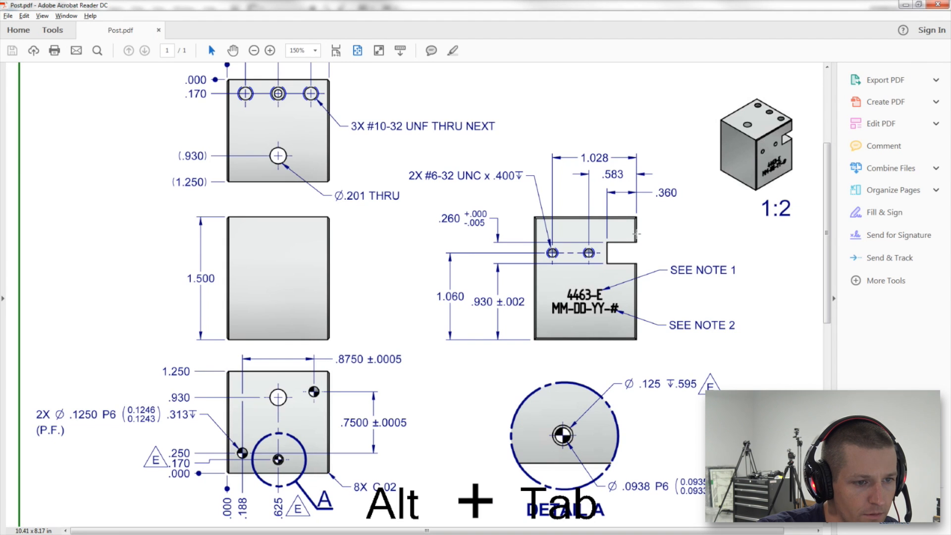
key("alt+Tab")
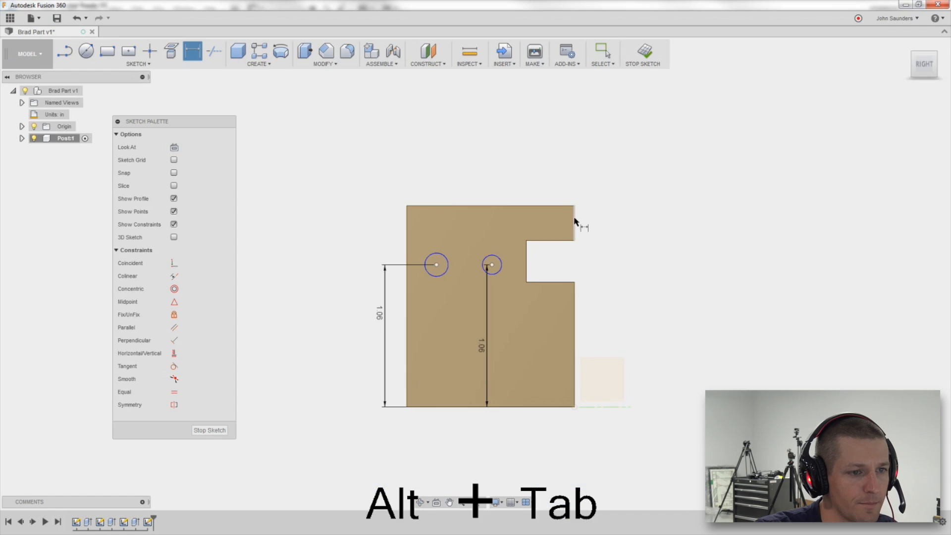
key("d")
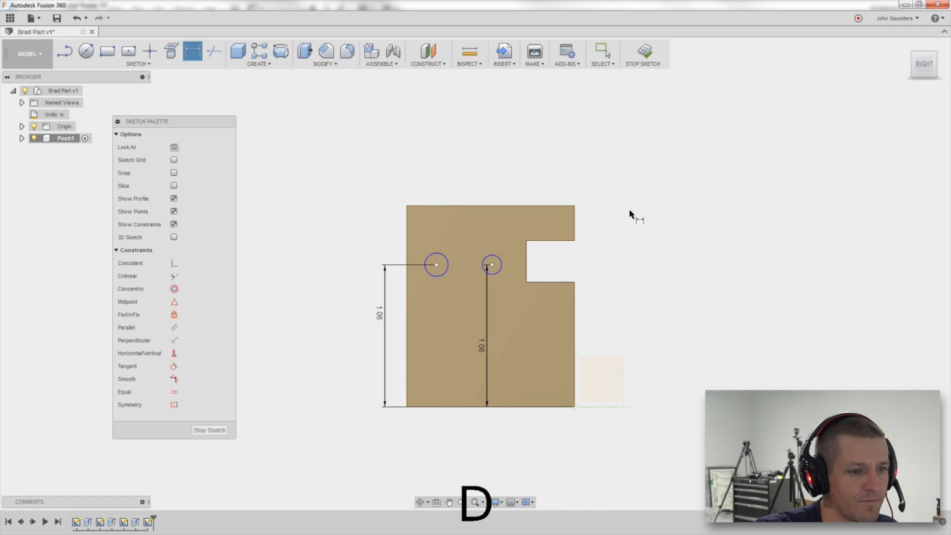
left_click(575, 224)
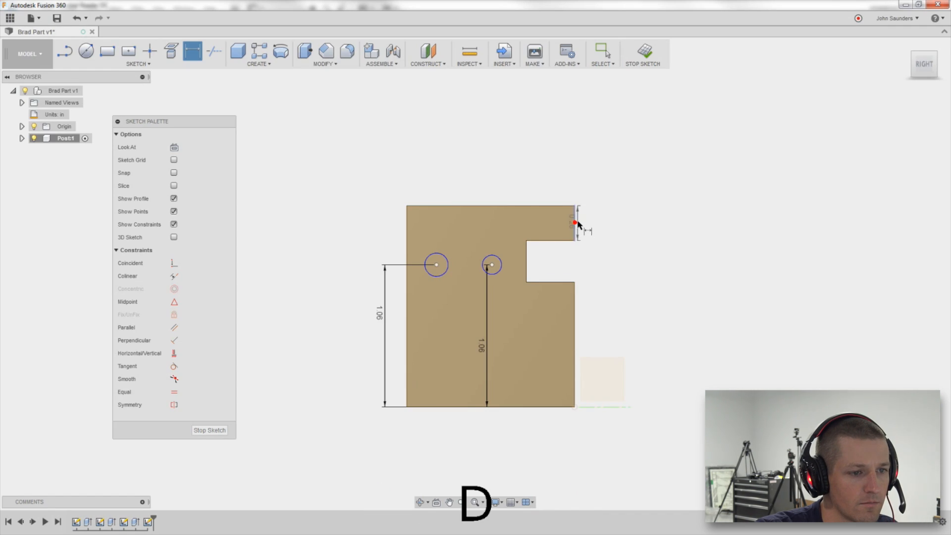
left_click(492, 265)
left_click(535, 174)
key("Delete")
type(".583")
key("Return")
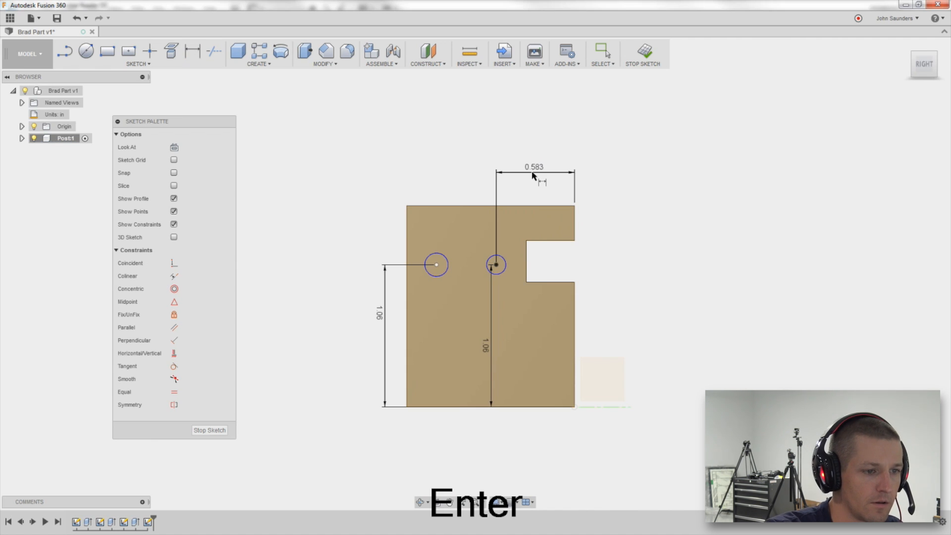
Dimension the first circle's center 1.028 in from the block's right edge.
key("alt+Tab")
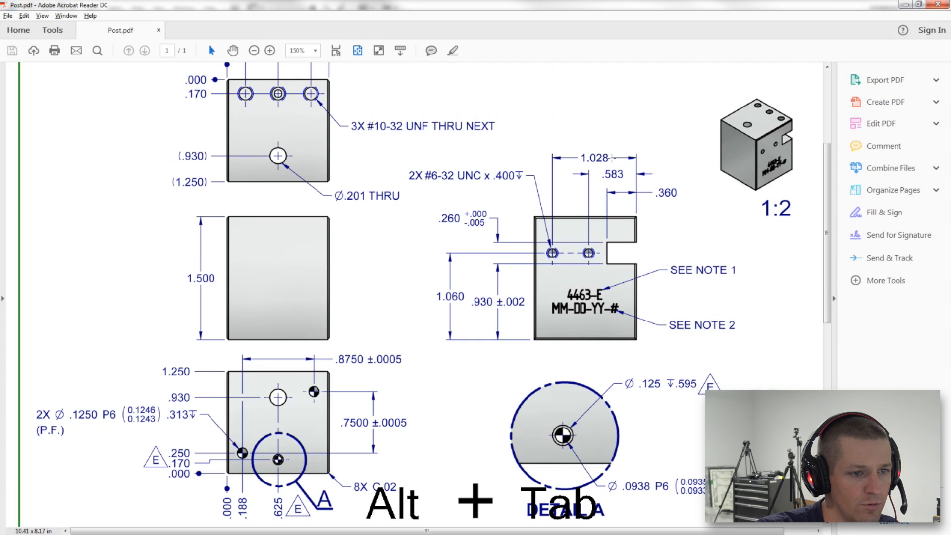
key("alt+Tab")
key("d")
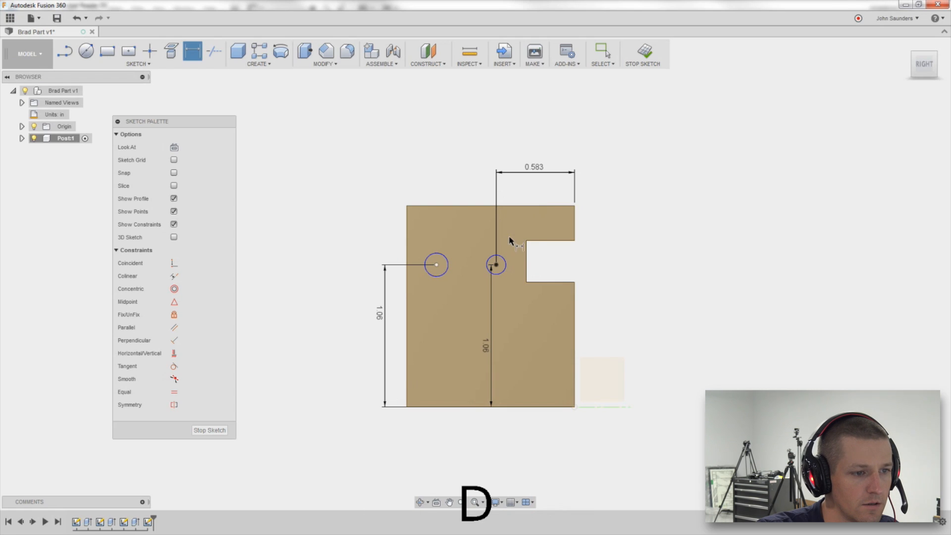
left_click(574, 228)
left_click(488, 149)
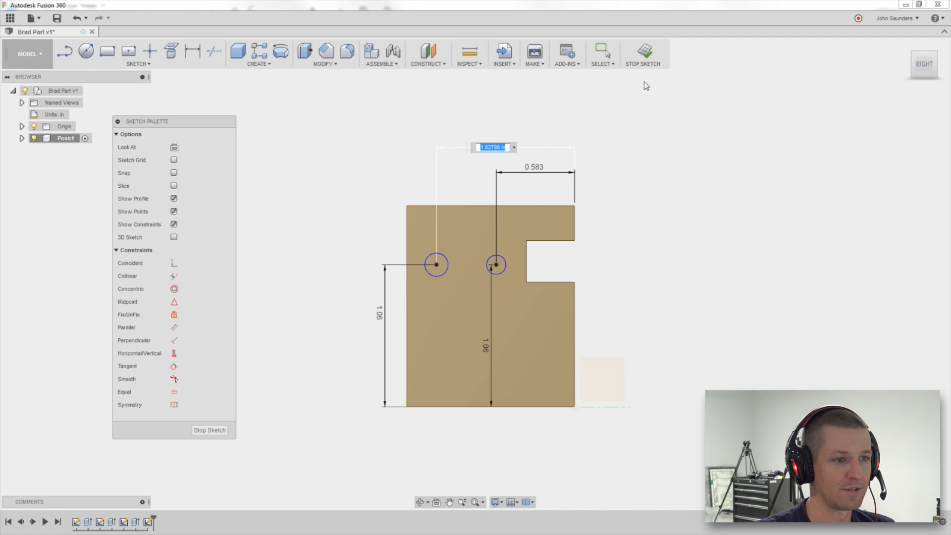
type("1.028")
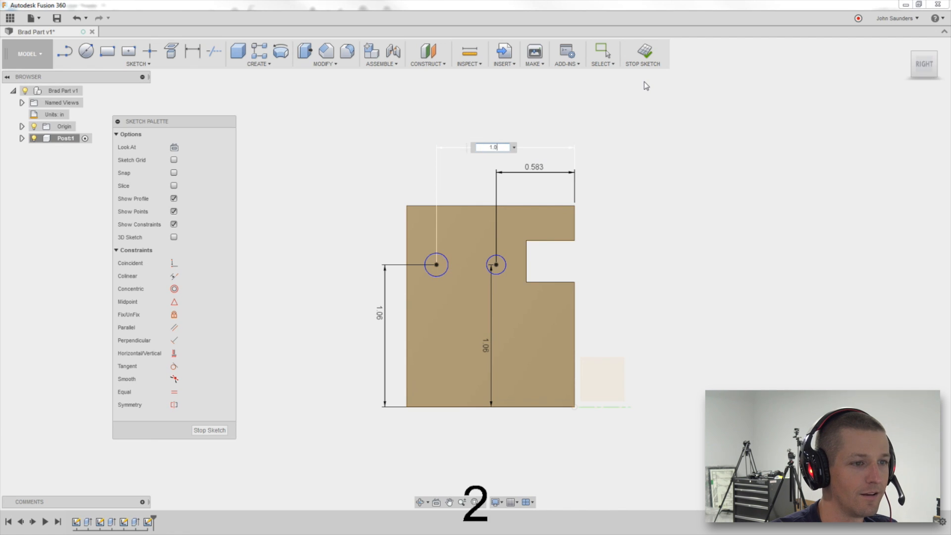
key("Return")
Dimension both circles' diameters as 0.107 in.
key("alt+Tab")
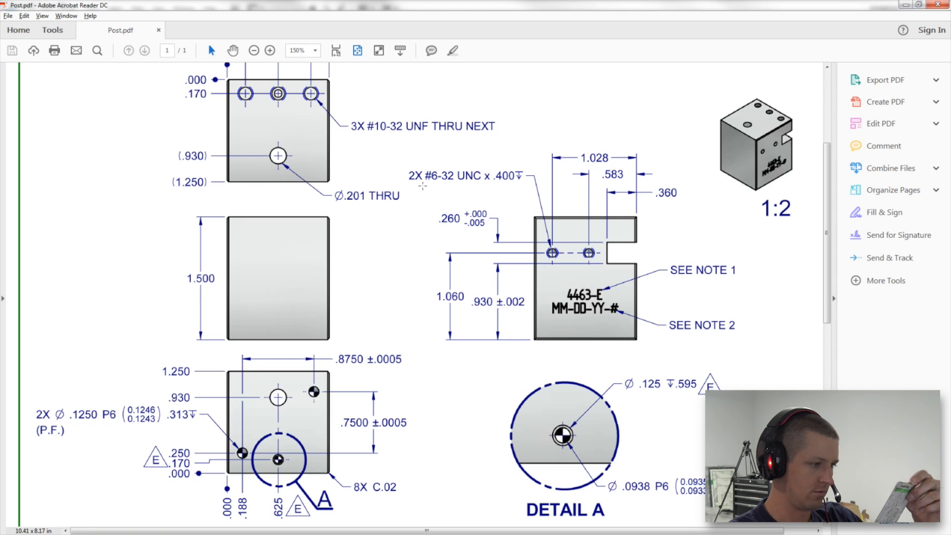
key("alt+Tab")
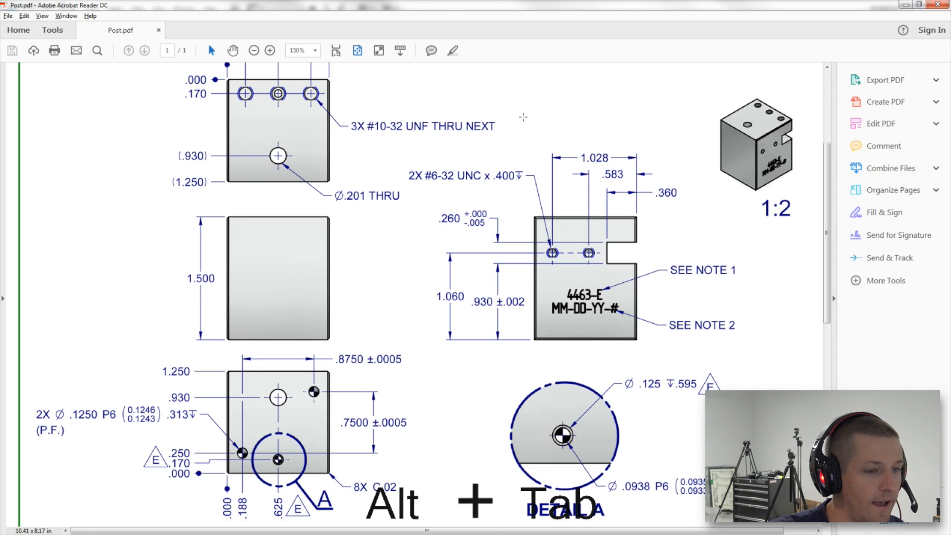
key("d")
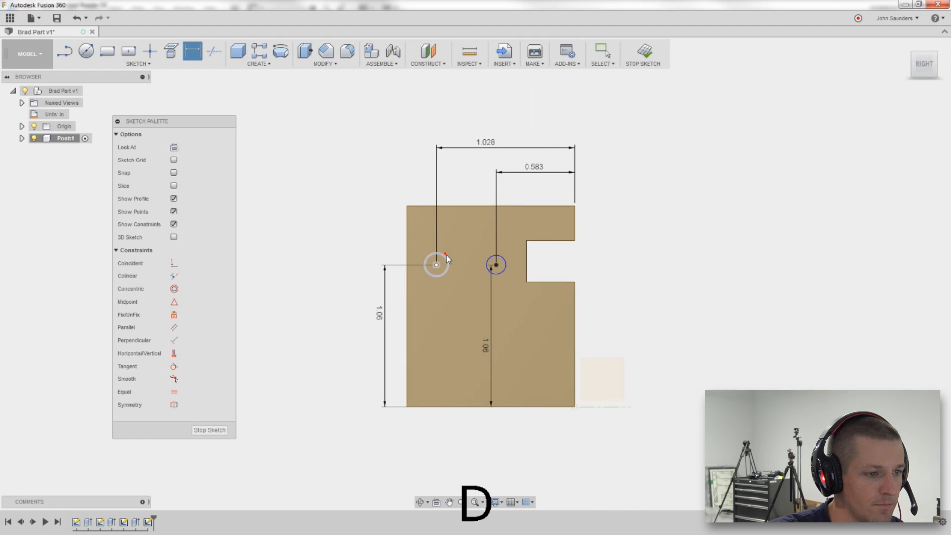
left_click(446, 258)
left_click(453, 245)
type(".10")
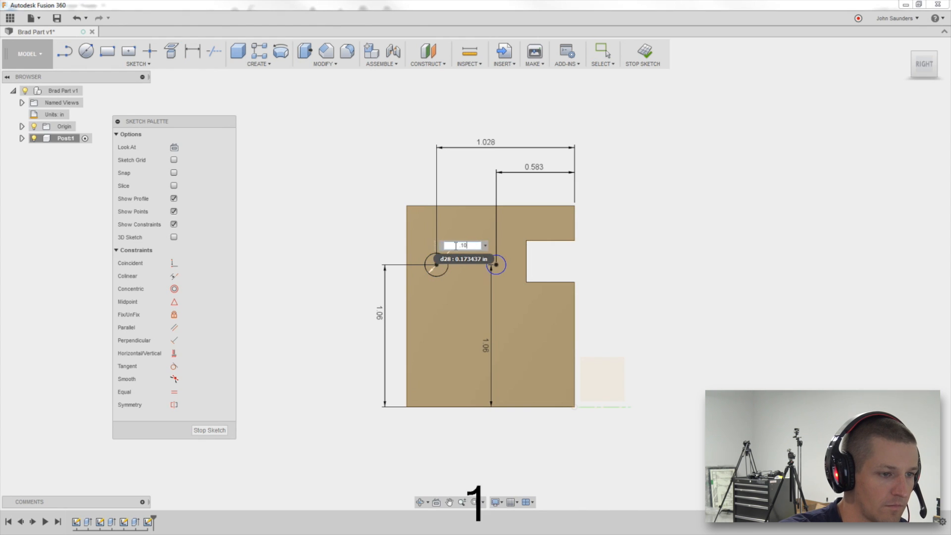
type("7")
key("Return")
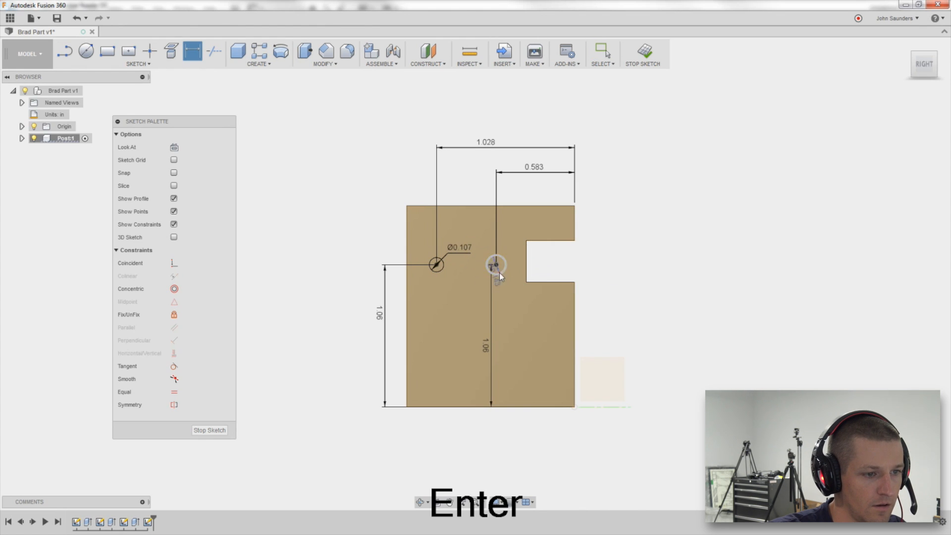
double_click(500, 272)
type(".107")
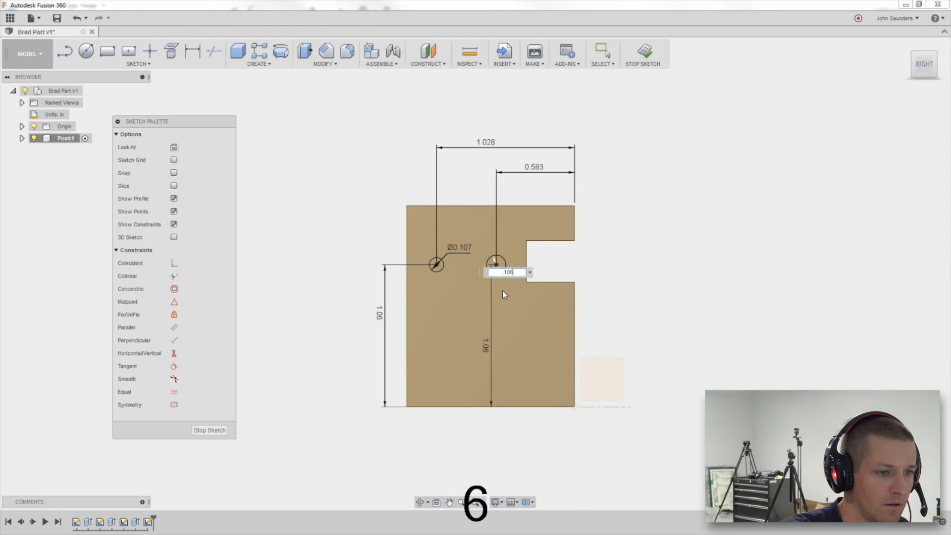
key("Return")
scroll(501, 288, "up", 5)
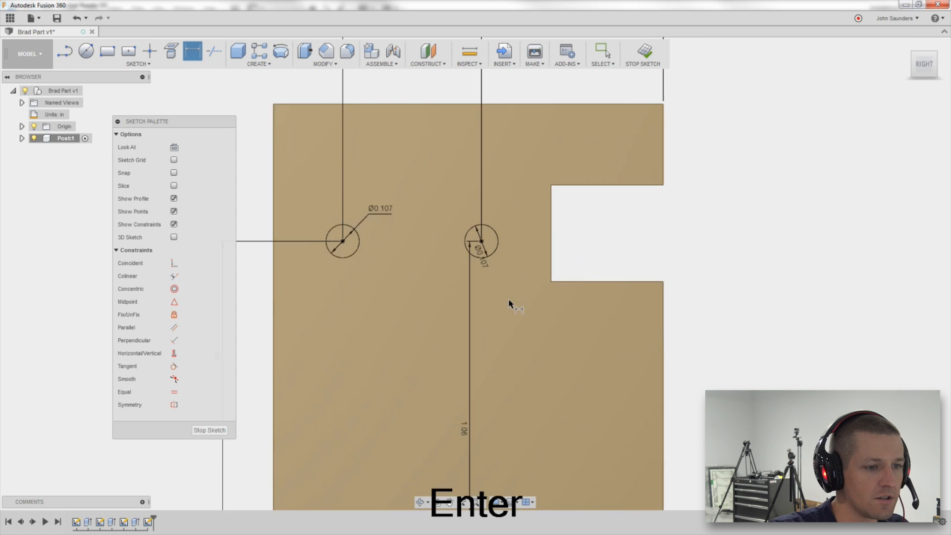
key("l")
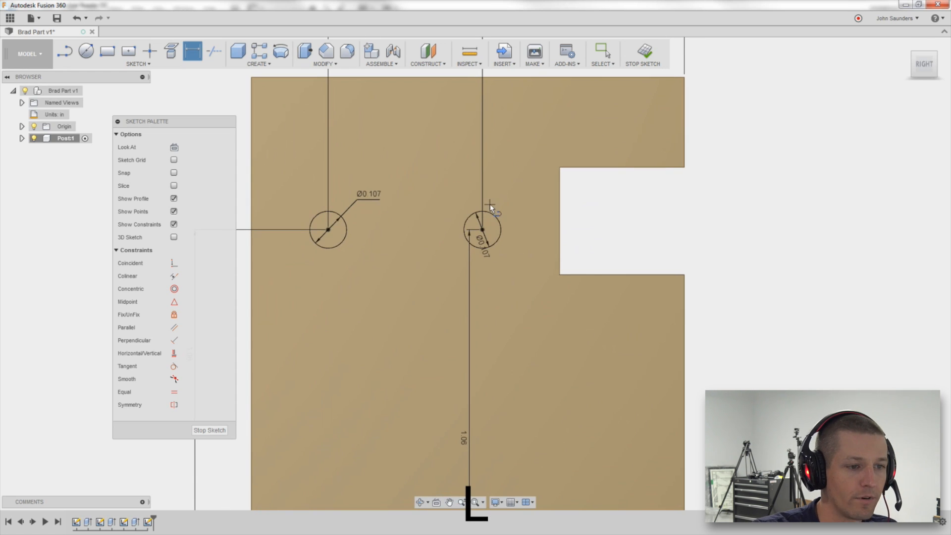
left_click(560, 221)
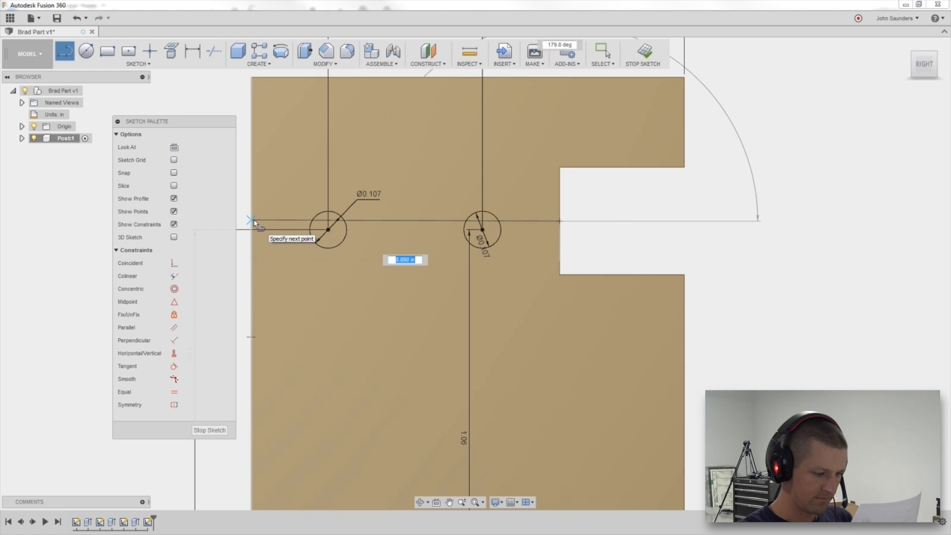
Examine the slot's dimensions on the PDF drawing's side view.
key("alt+Tab")
scroll(470, 272, "up", 6)
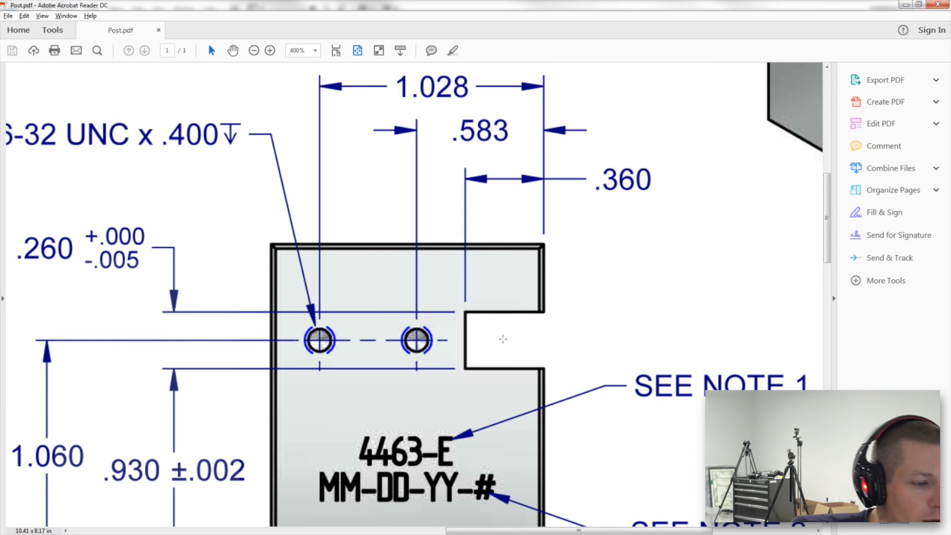
scroll(502, 338, "down", 3)
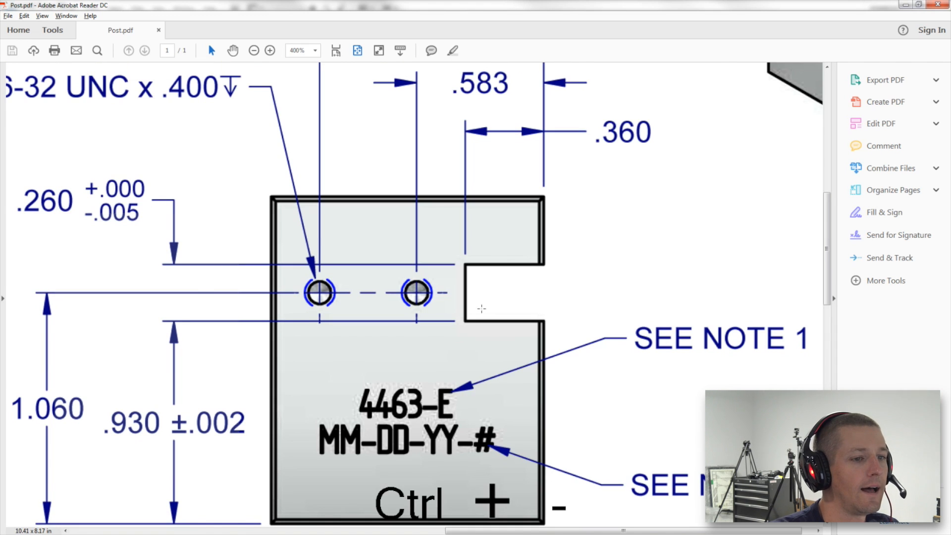
key("ctrl+minus")
key("ctrl+minus")
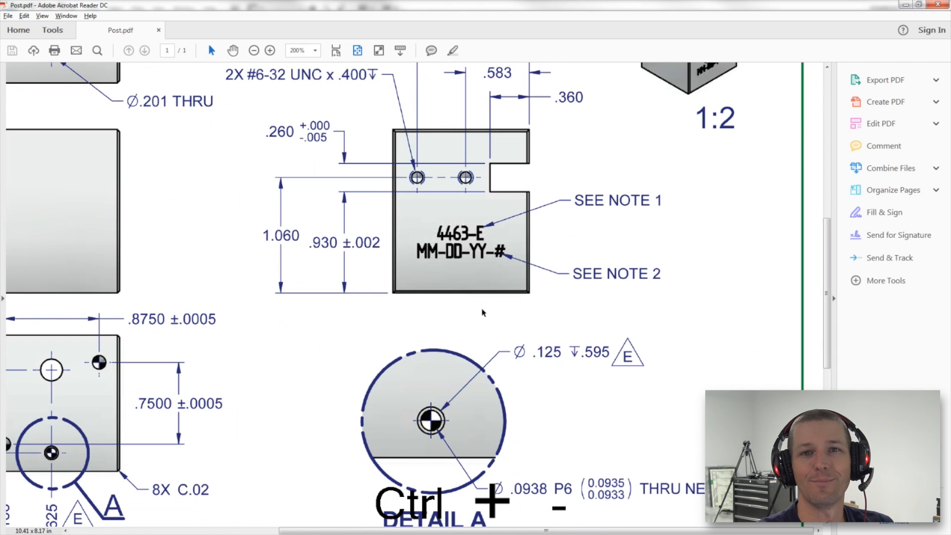
key("alt+Tab")
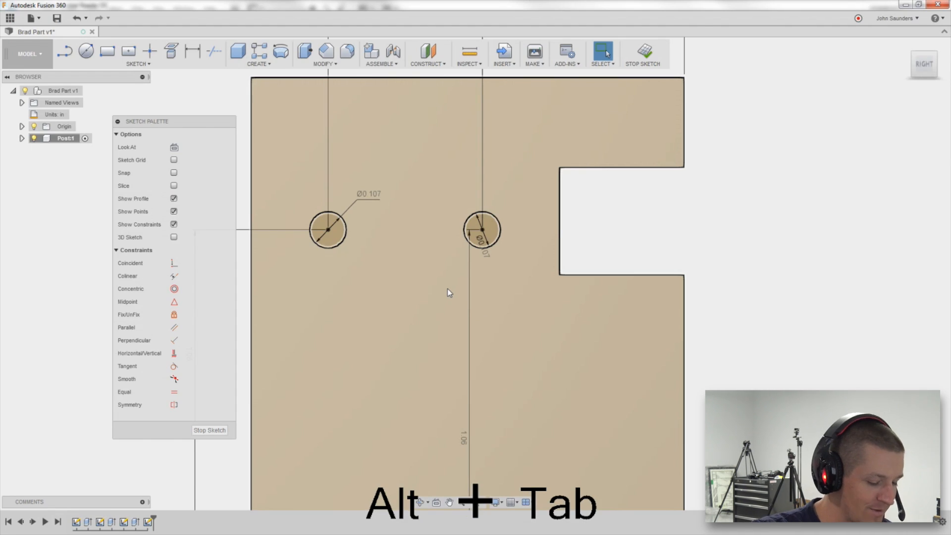
key("alt+Tab")
scroll(447, 289, "up", 3)
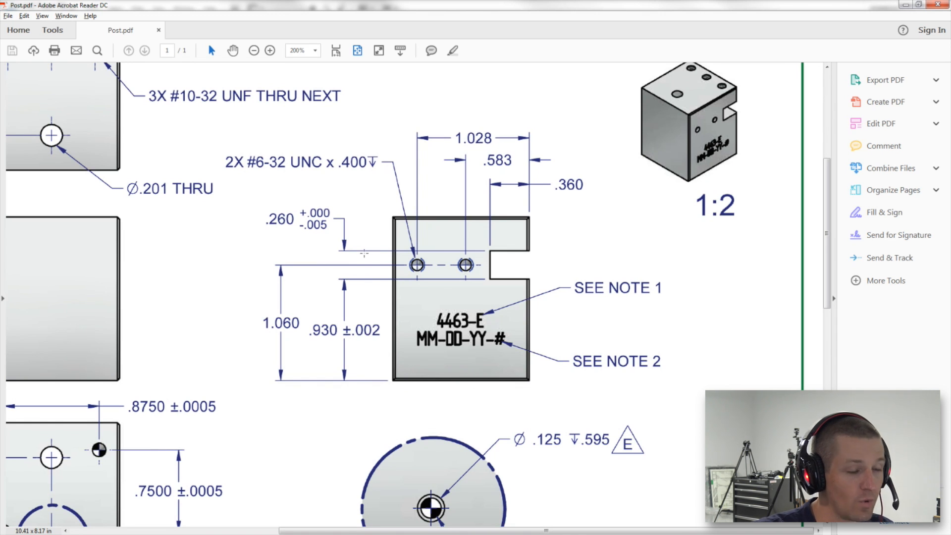
key("alt+Tab")
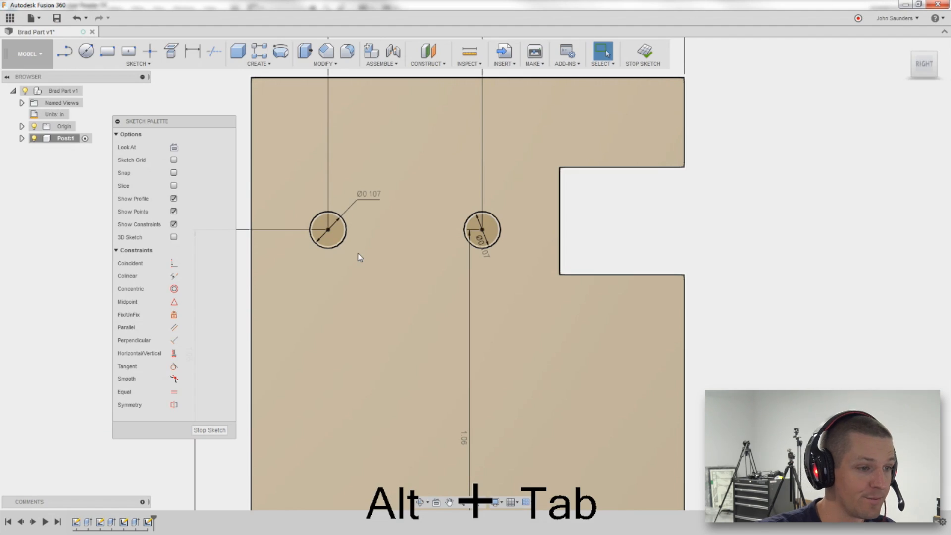
scroll(359, 257, "down", 3)
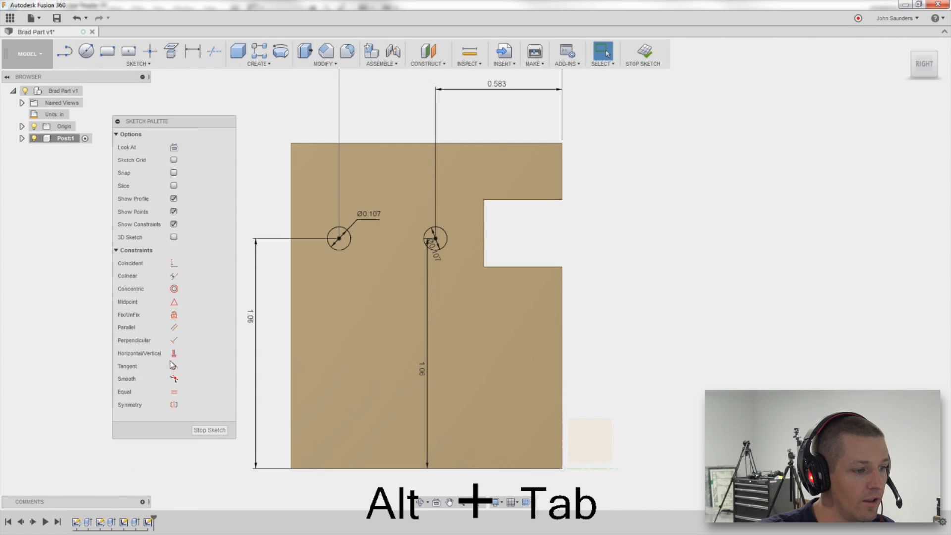
Finish the hole sketch and reopen the slot sketch to delete its offset dimension from the top edge.
left_click(211, 429)
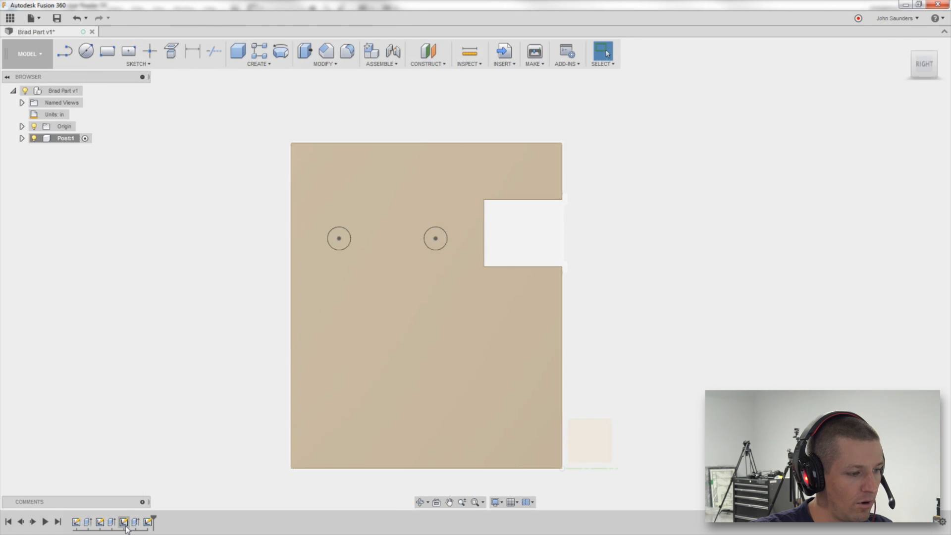
left_click(125, 526)
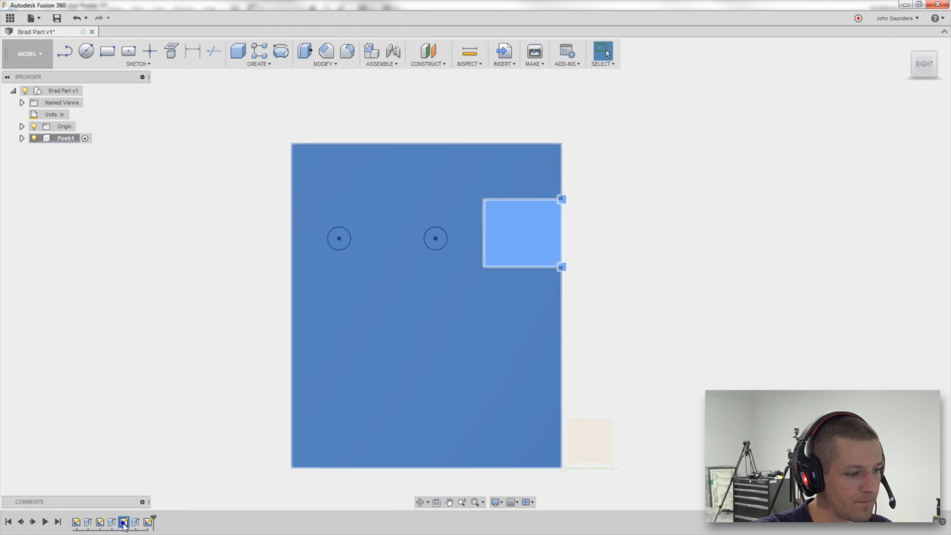
right_click(124, 526)
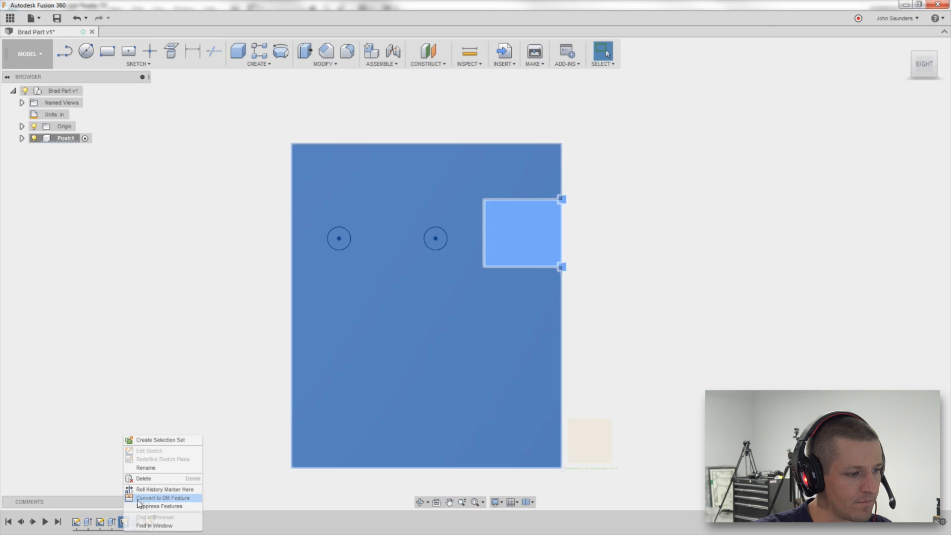
left_click(209, 360)
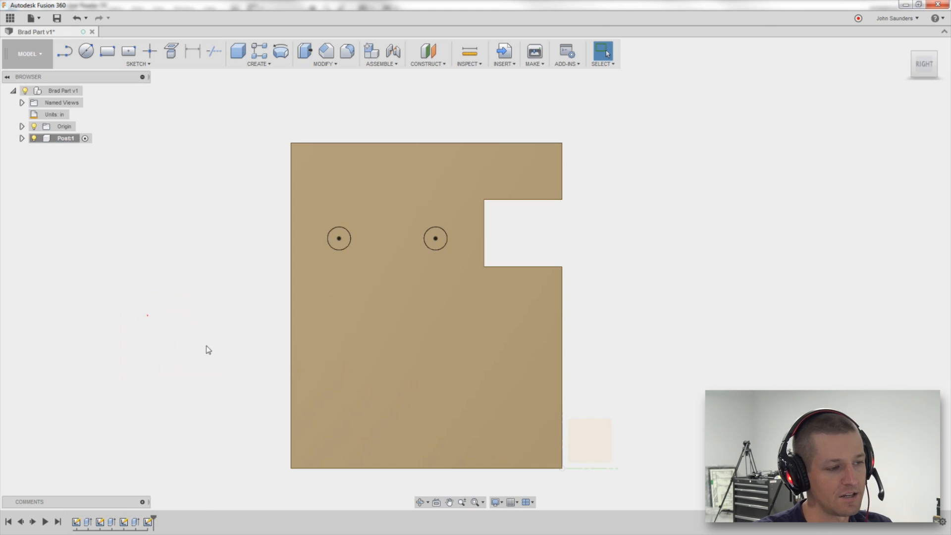
left_click_drag(134, 285, 206, 354)
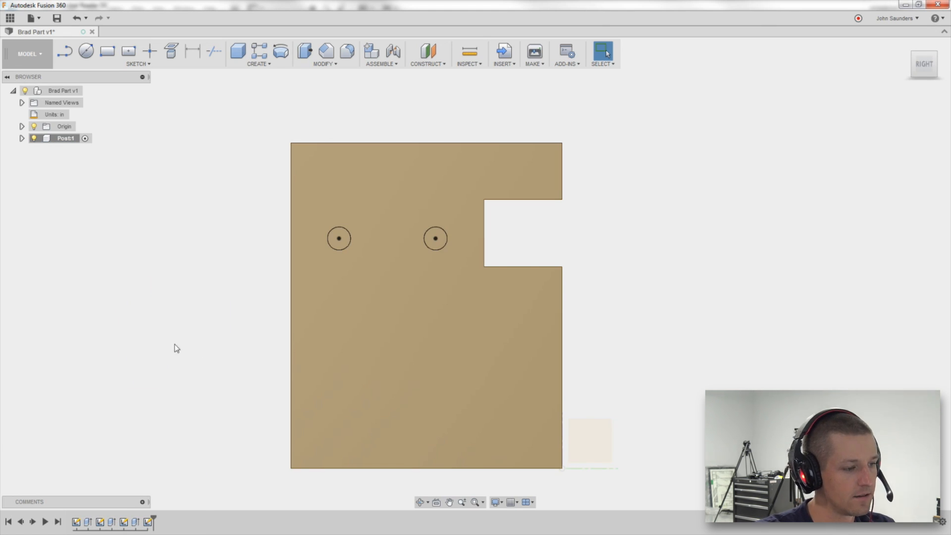
right_click(124, 522)
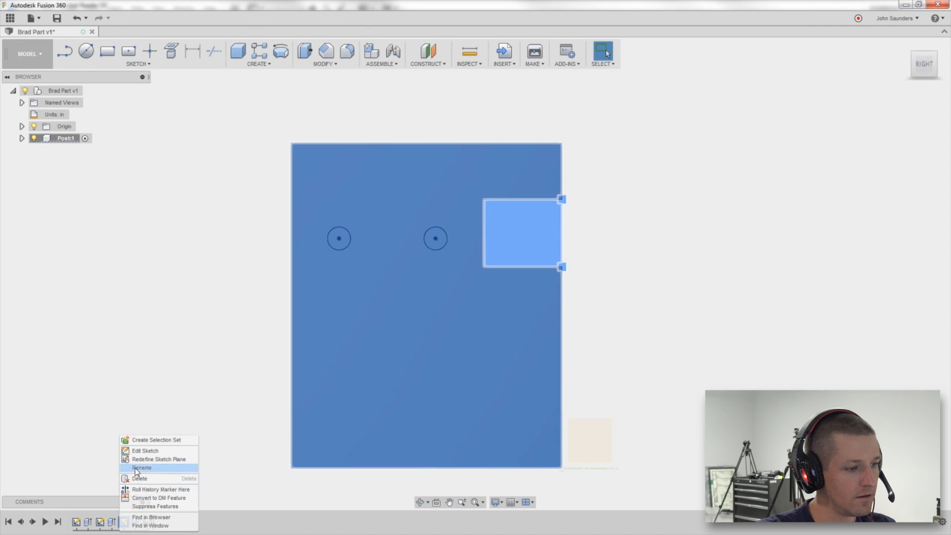
left_click(139, 452)
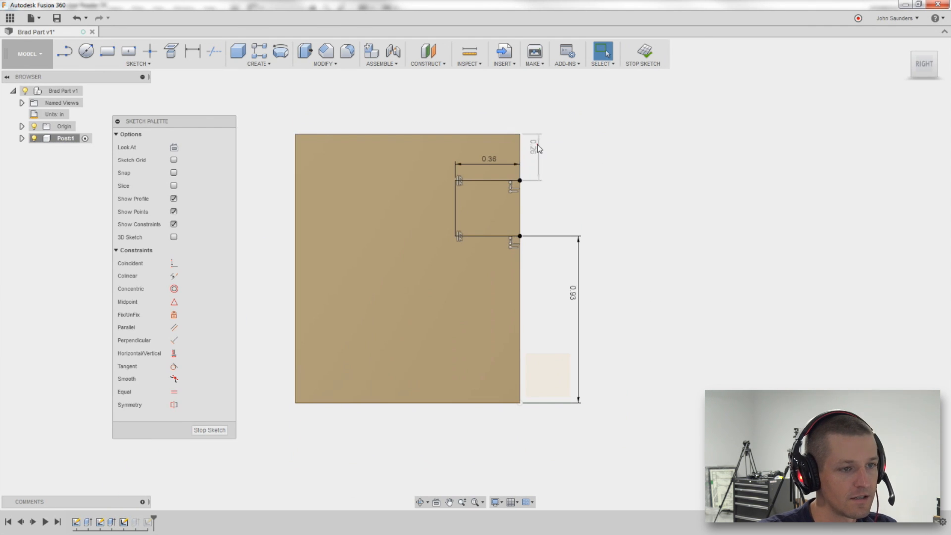
left_click(536, 145)
key("Delete")
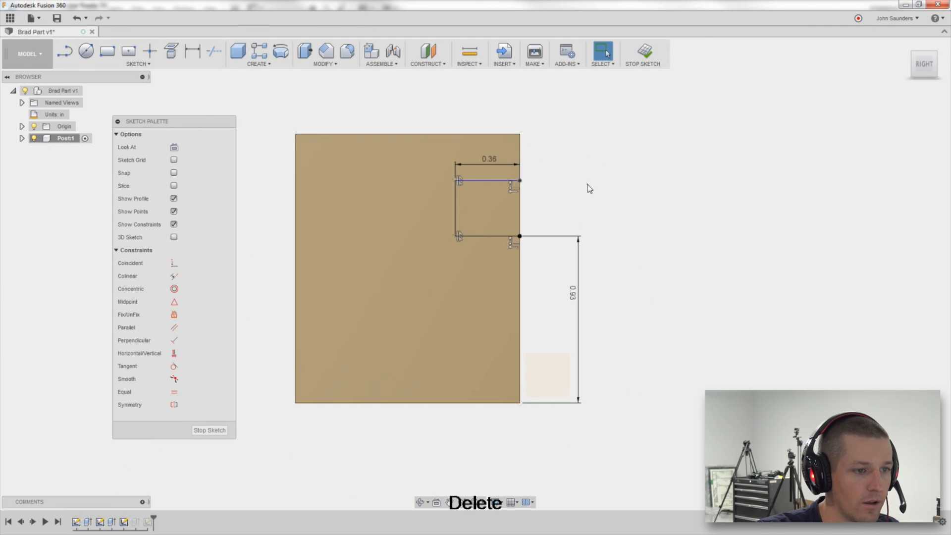
Dimension the slot's height as 0.26 in and finish the slot sketch.
key("d")
left_click(456, 208)
left_click(470, 209)
type(".26")
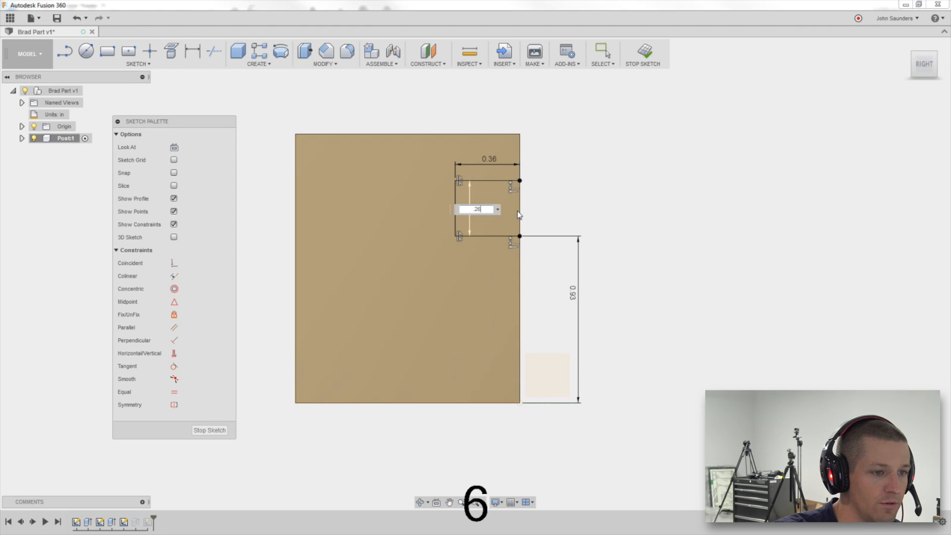
key("Return")
left_click(653, 51)
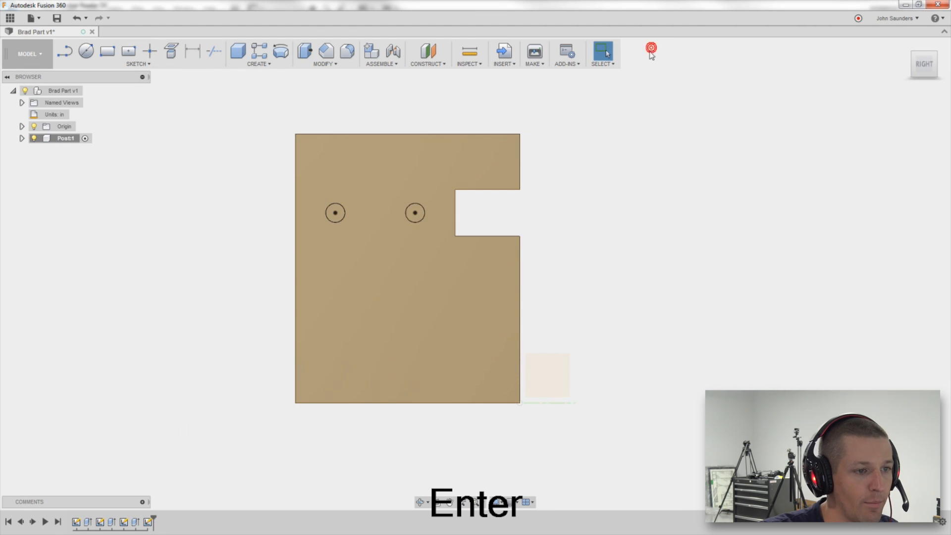
Extrude the two small side-face circles into the block as holes.
mouse_move(653, 184)
middle_mouse_down("shift")
mouse_move(638, 180)
mouse_move(722, 154)
middle_mouse_up("shift")
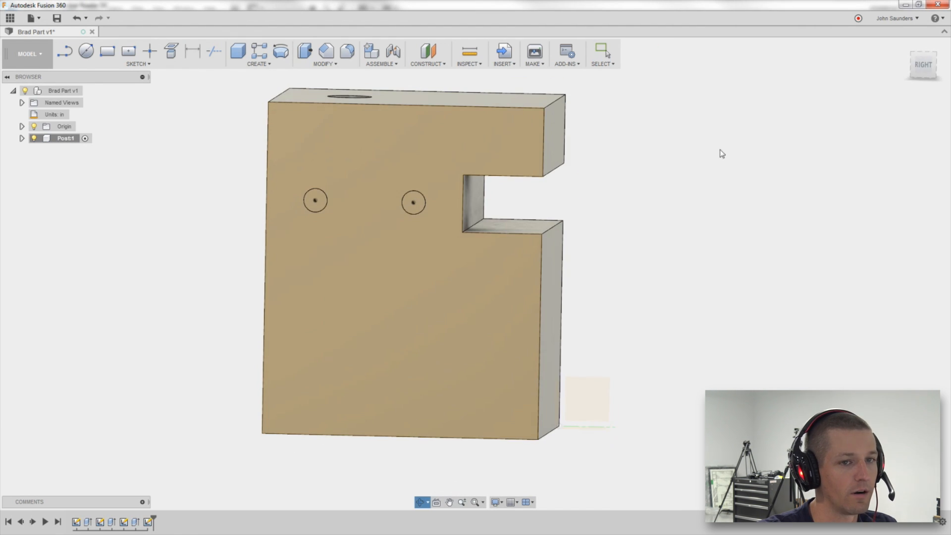
left_click(926, 57)
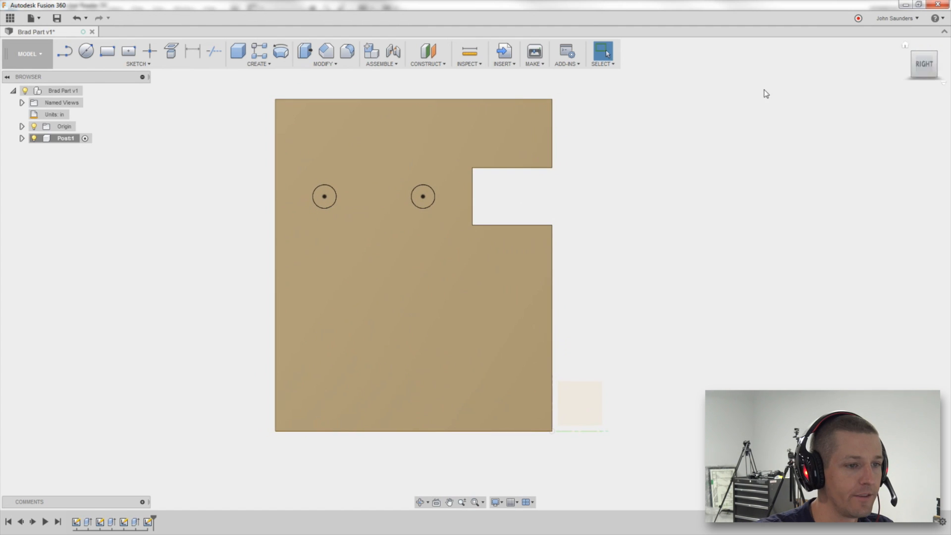
key("alt+Tab")
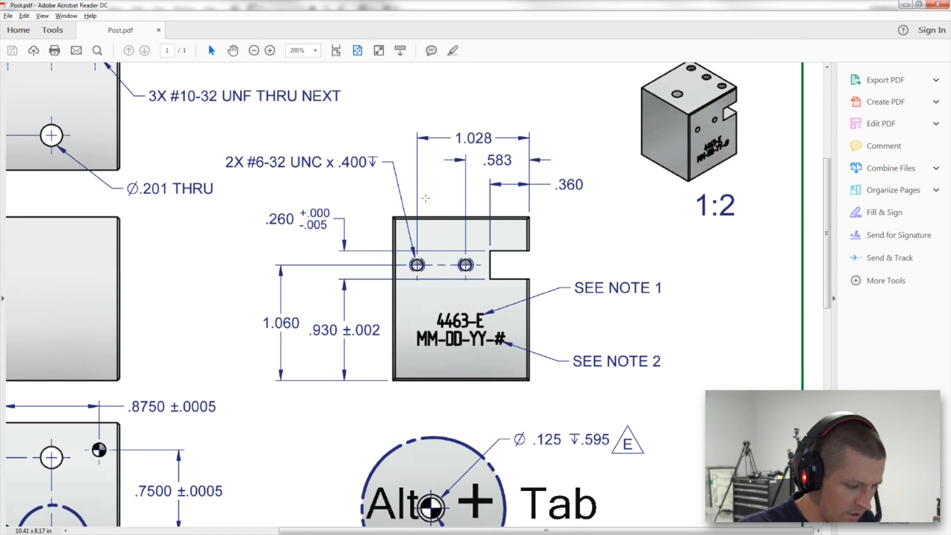
key("alt+Tab")
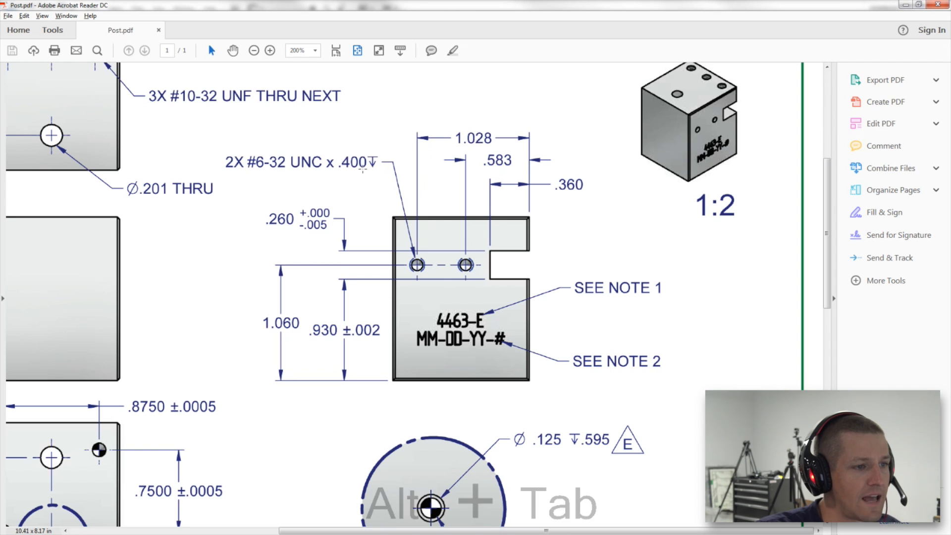
middle_click_drag(299, 198, 289, 255, "shift")
key("e")
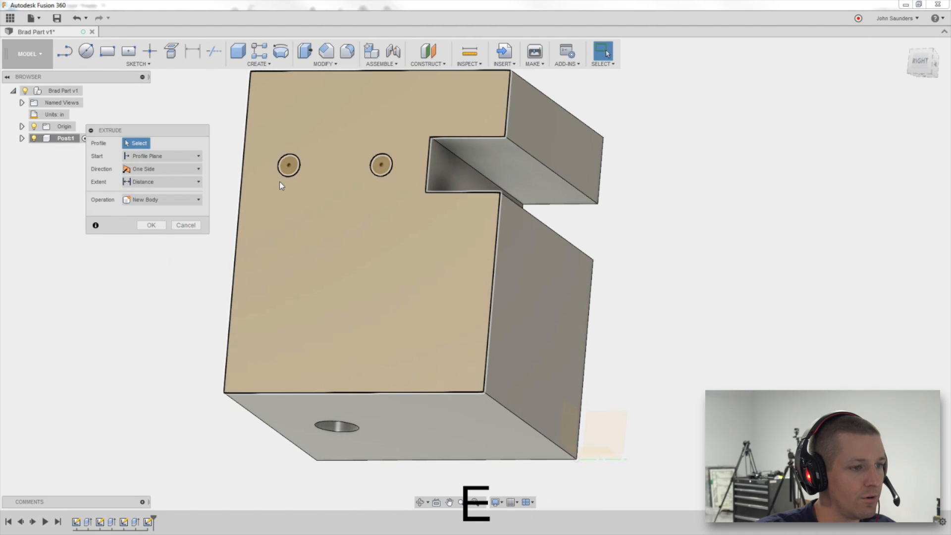
left_click(289, 165)
left_click(380, 165)
mouse_move(758, 194)
middle_mouse_down("shift")
mouse_move(791, 201)
mouse_move(757, 208)
middle_mouse_up("shift")
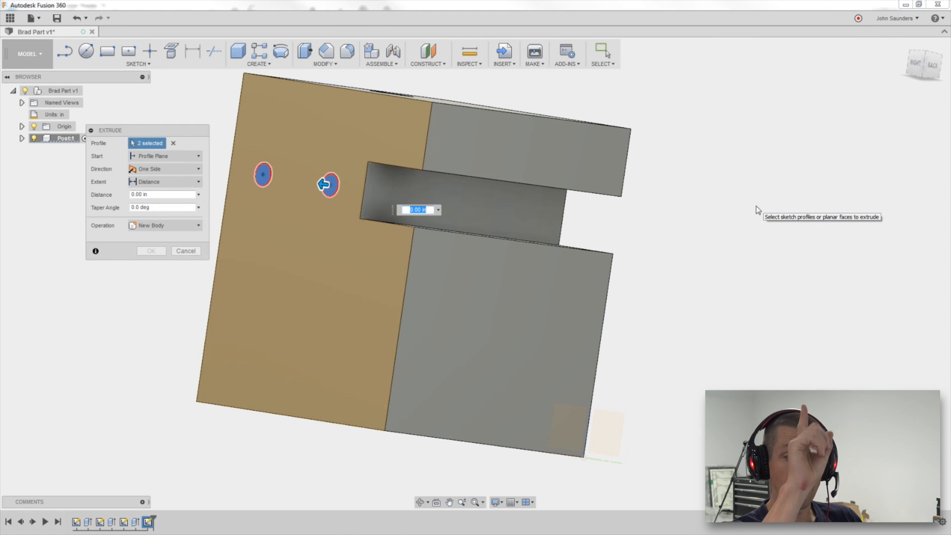
key("Delete")
key("Return")
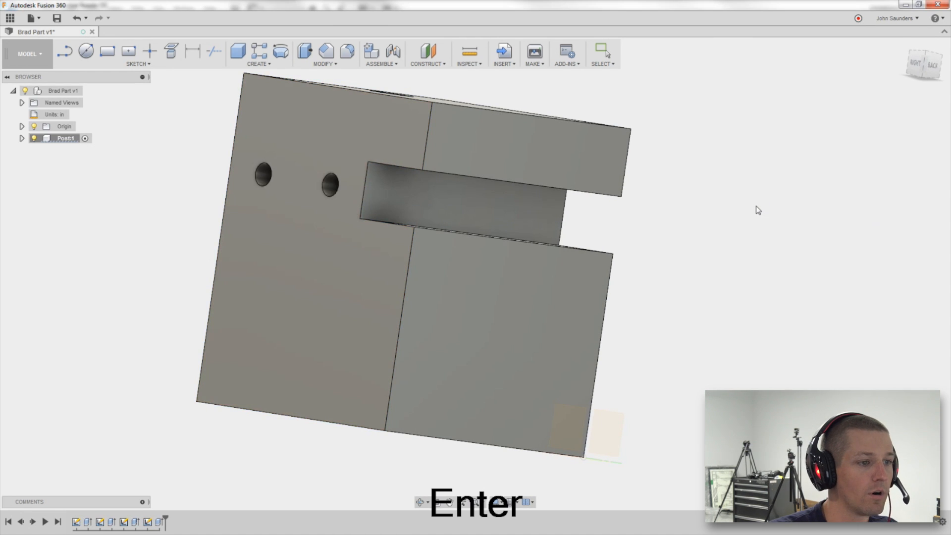
Add modeled 0.138 in (#6) 6-32 UNC threads to both small side holes.
middle_click_drag(728, 231, 669, 237, "shift")
scroll(711, 235, "down", 3)
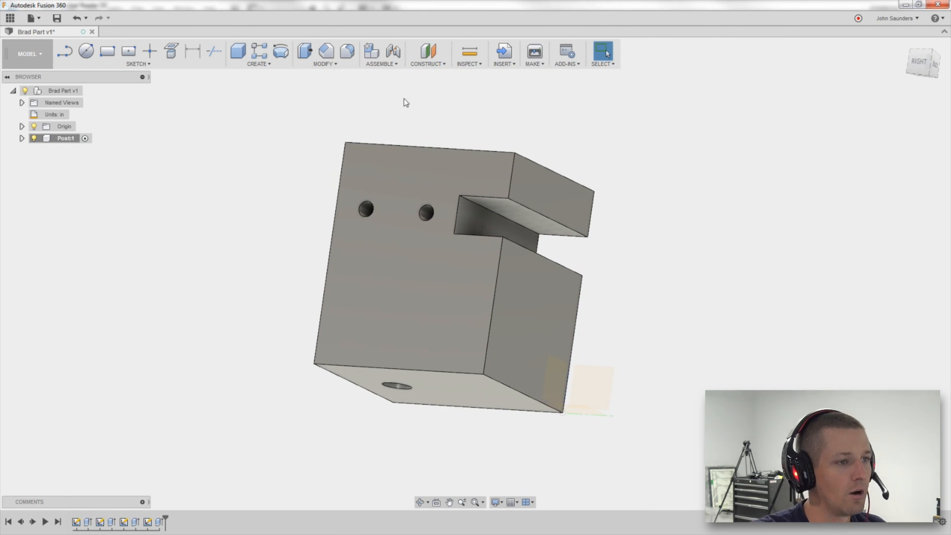
left_click(257, 64)
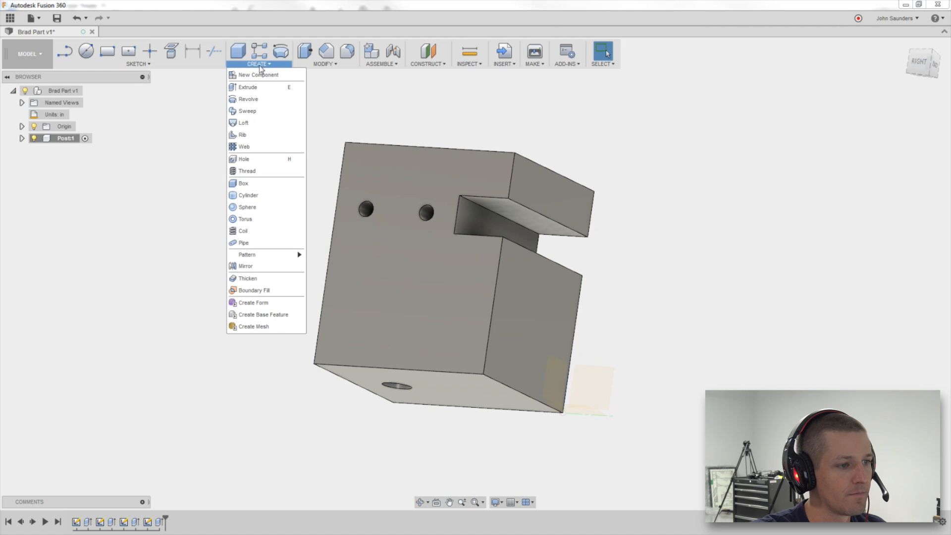
left_click(247, 171)
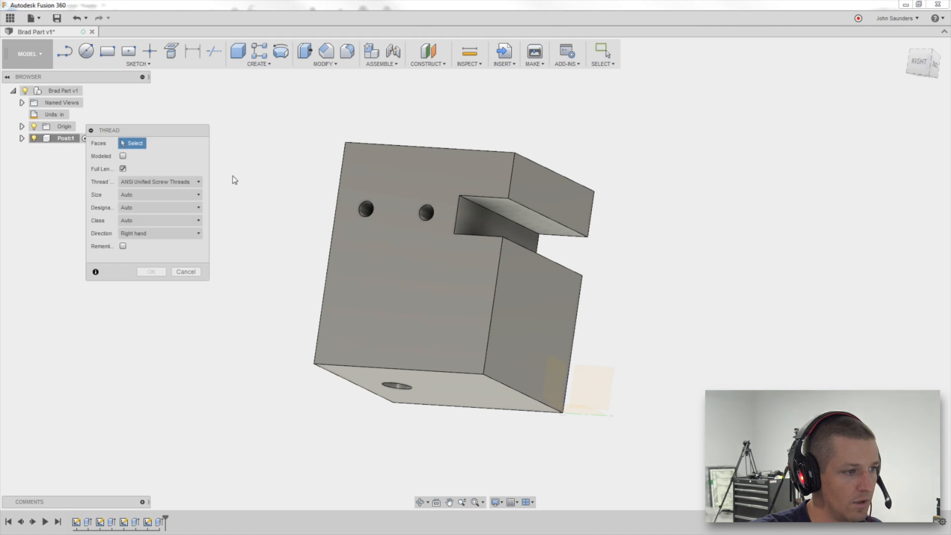
left_click(427, 212)
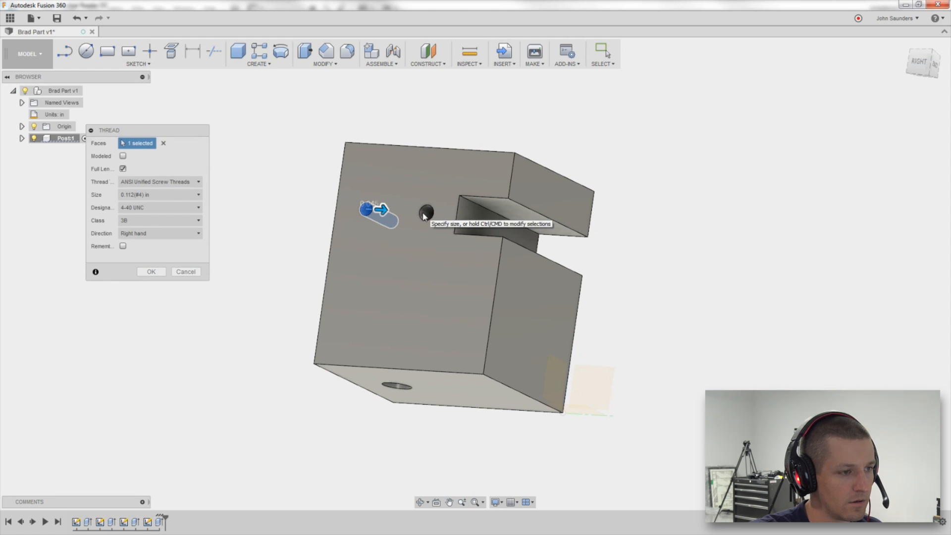
left_click(425, 214)
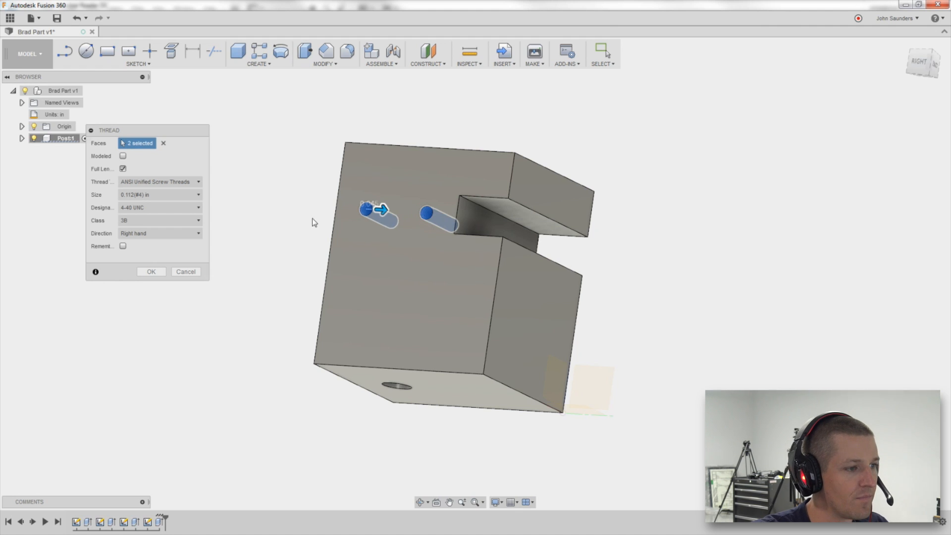
left_click(179, 208)
left_click(158, 194)
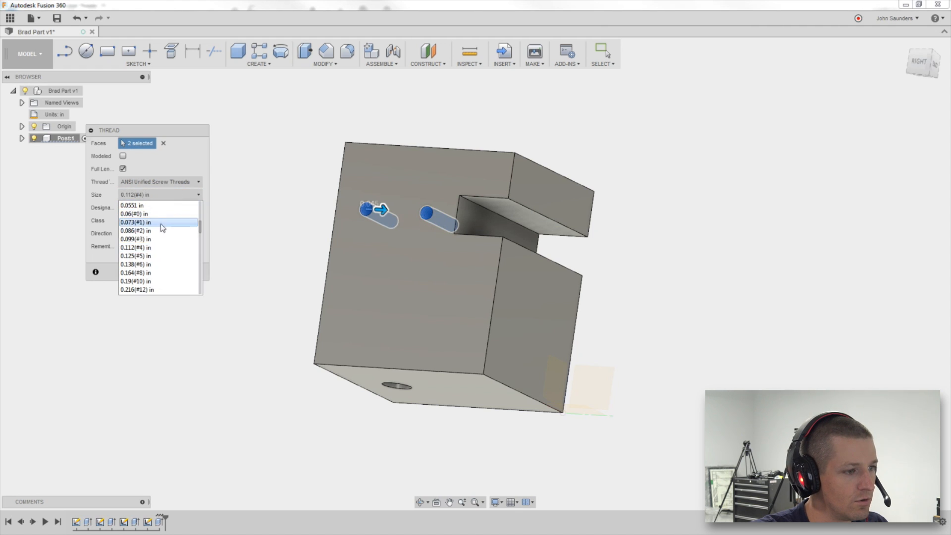
left_click(149, 258)
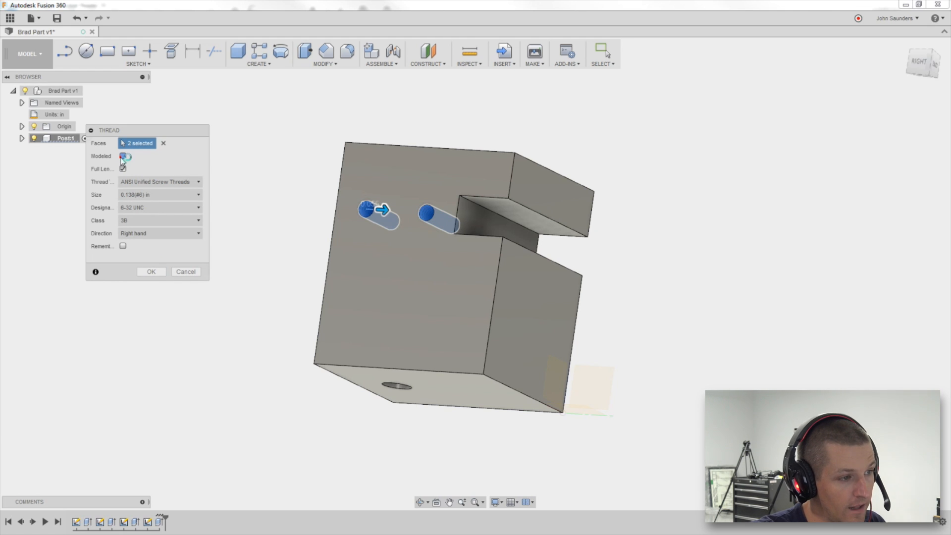
left_click(151, 272)
Undo the thread feature on the side holes.
scroll(387, 195, "up", 6)
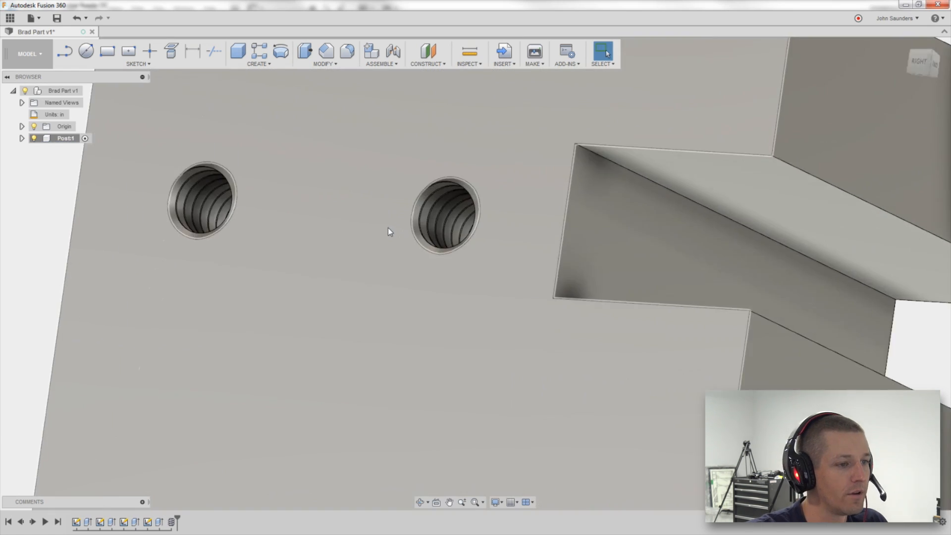
mouse_move(387, 227)
middle_mouse_down("shift")
mouse_move(420, 231)
mouse_move(386, 211)
middle_mouse_up("shift")
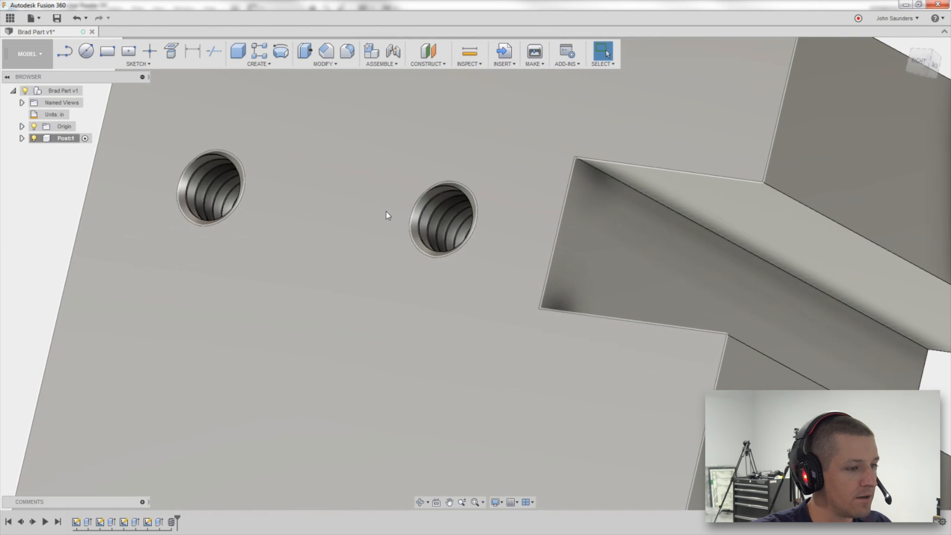
key("ctrl+z")
key("ctrl+z")
key("ctrl+z")
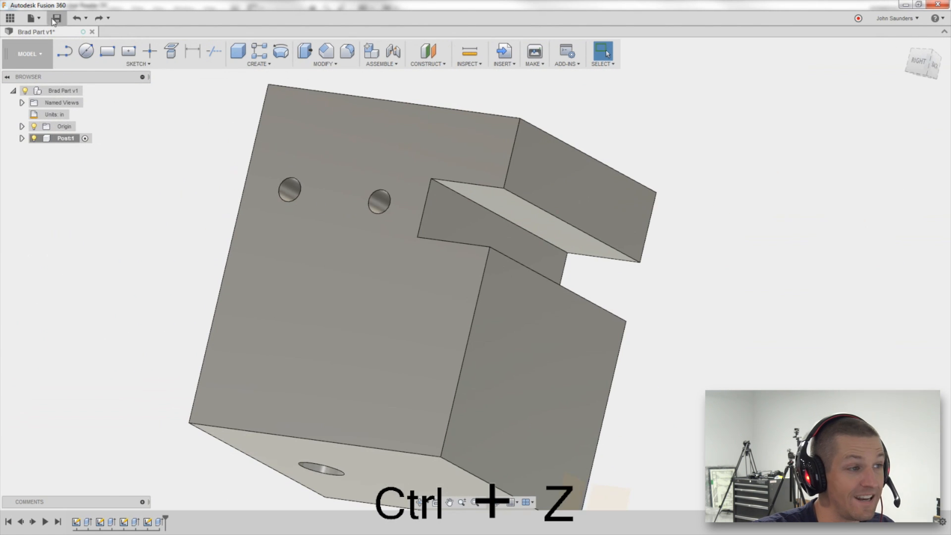
Save the design.
left_click(55, 19)
left_click(474, 282)
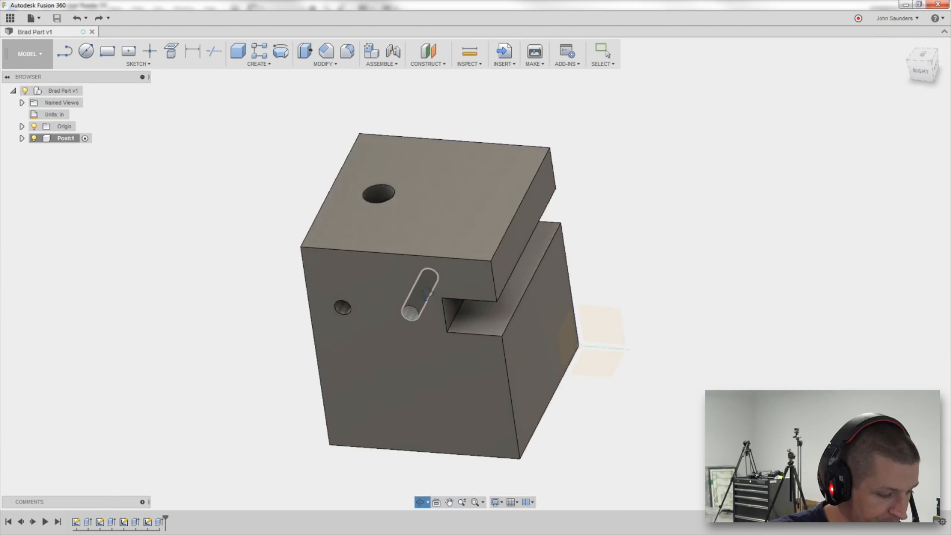
left_click(483, 203)
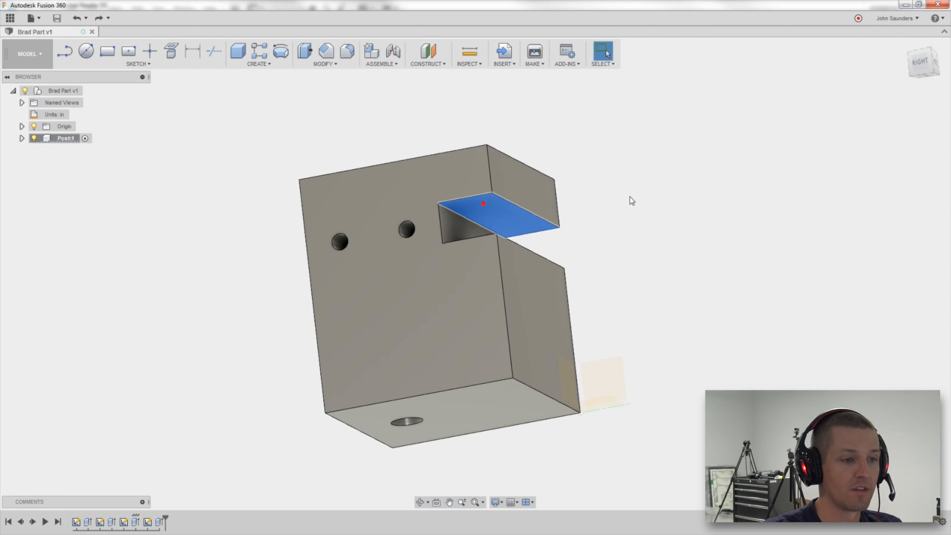
middle_click_drag(629, 196, 629, 212, "shift")
left_click(629, 212)
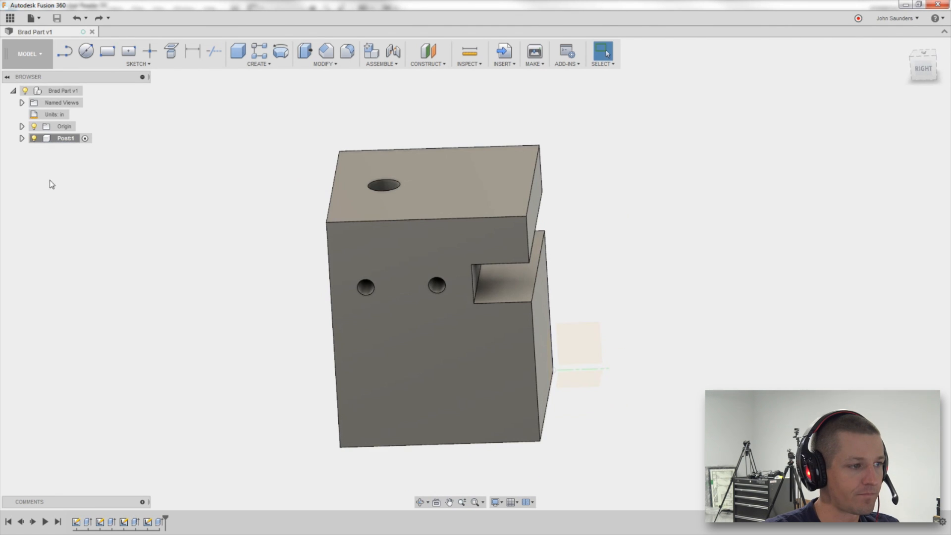
Expand the component's sketches and make Sketch2 with the top-face hole circles visible.
left_click(21, 139)
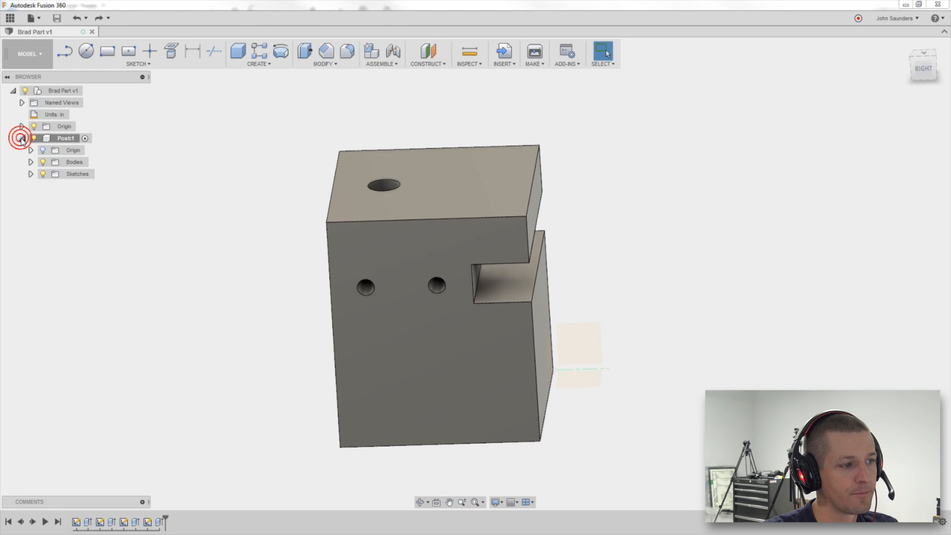
left_click(31, 173)
left_click(52, 186)
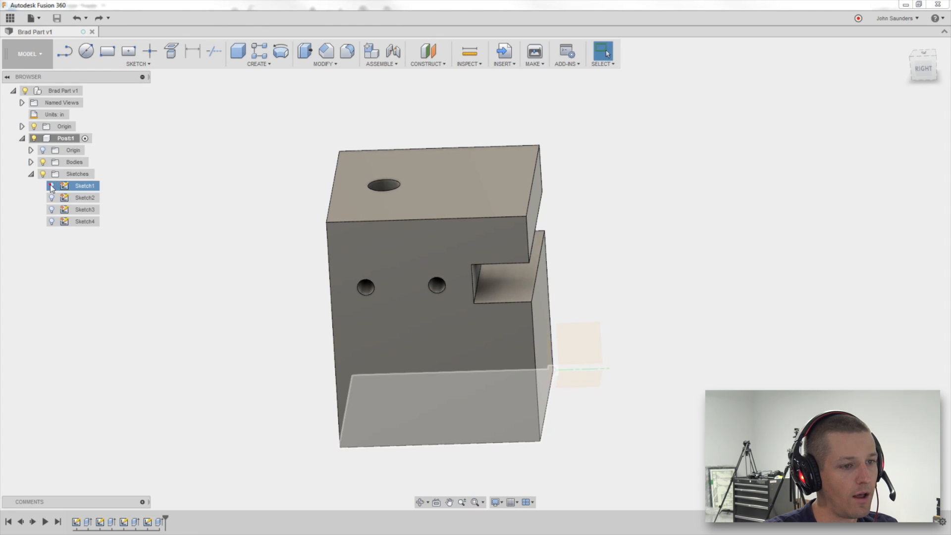
left_click(49, 185)
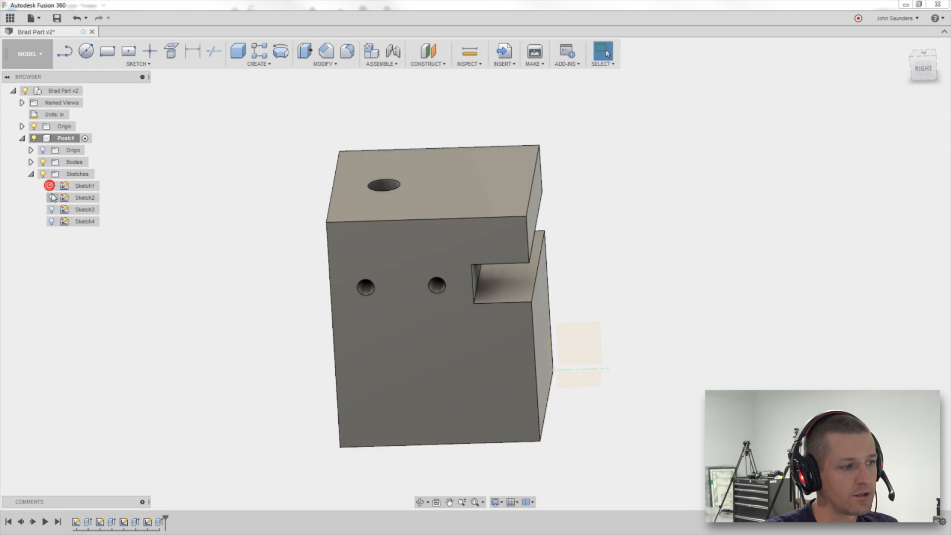
left_click(52, 198)
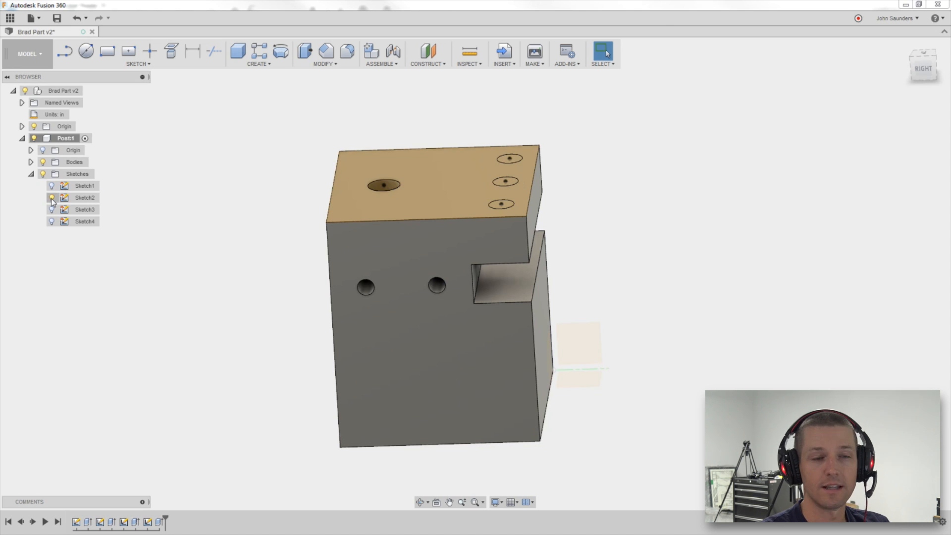
left_click(52, 198)
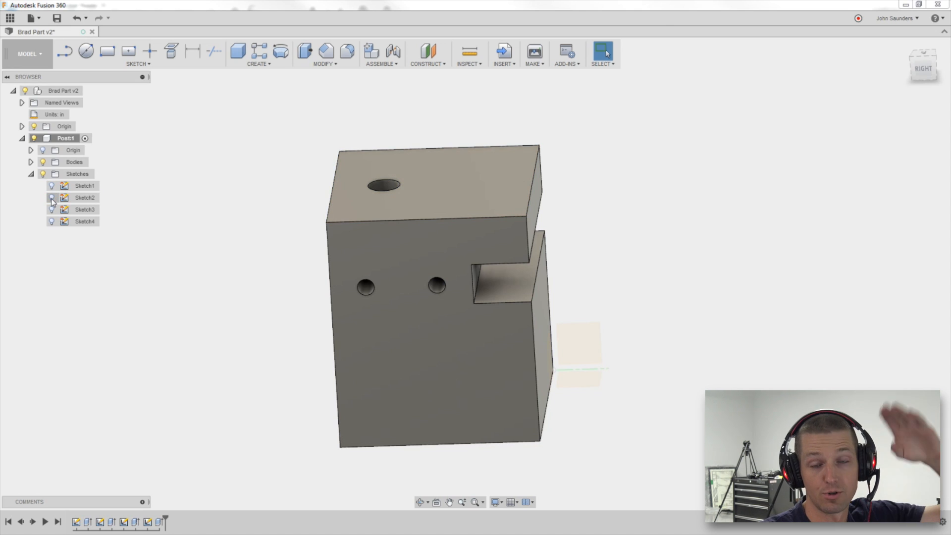
left_click(52, 198)
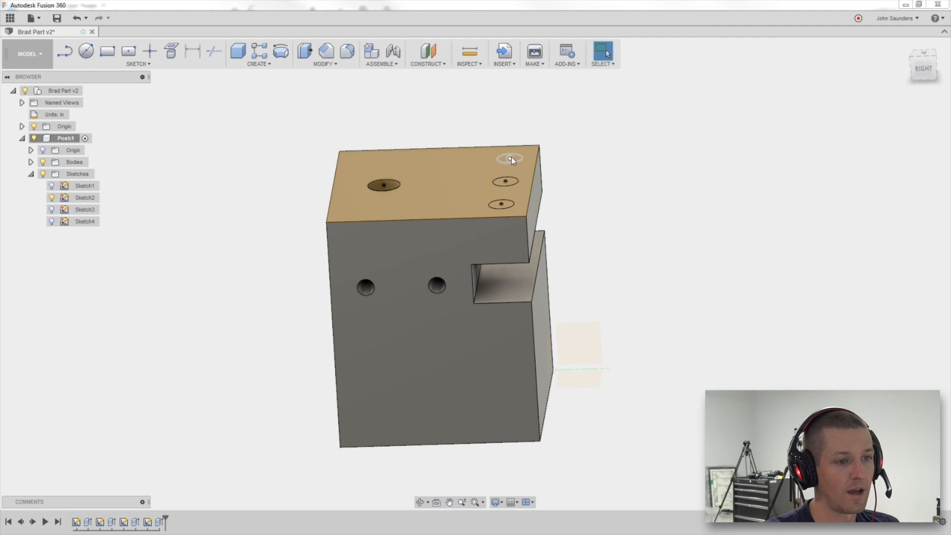
middle_click_drag(661, 190, 648, 180, "shift")
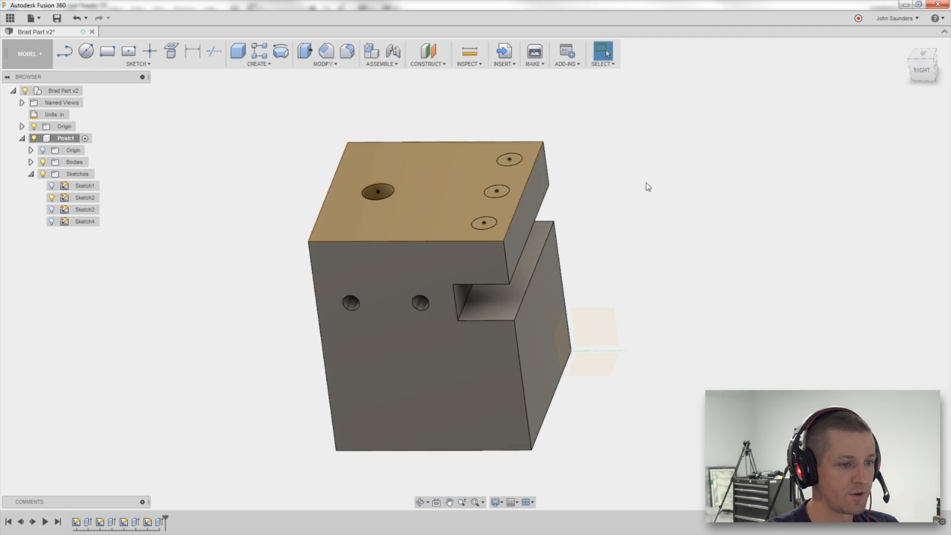
Extrude the three small top-face circles down to the slot's upper face as holes.
key("e")
left_click(487, 223)
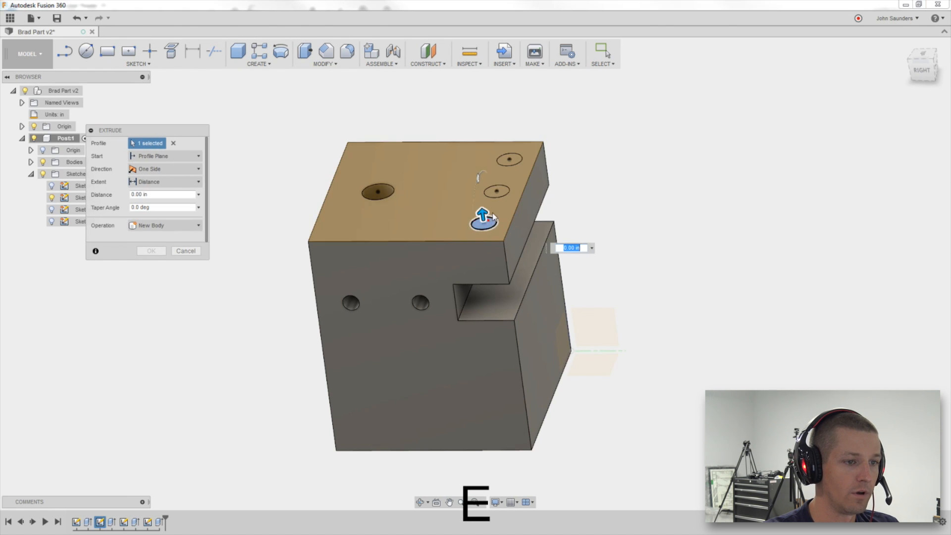
left_click(495, 191)
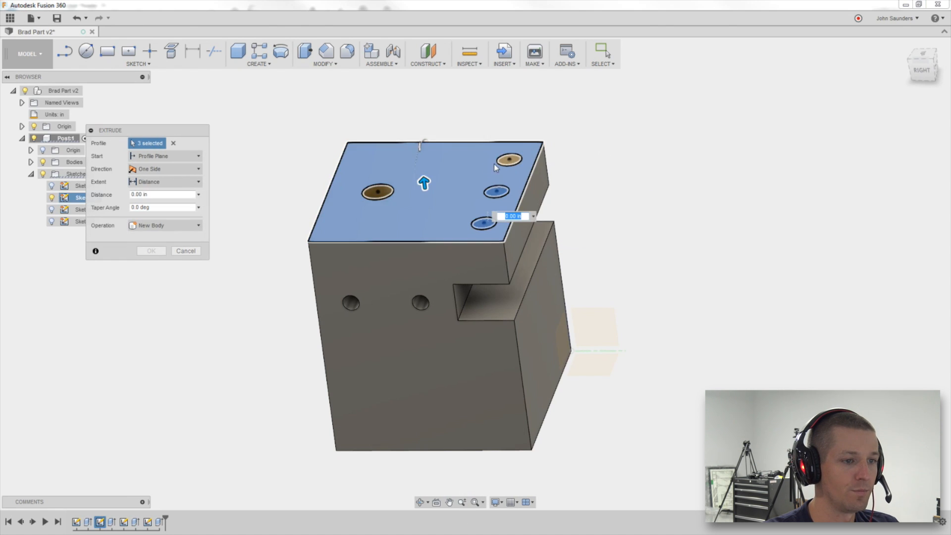
left_click(479, 164)
left_click(509, 159)
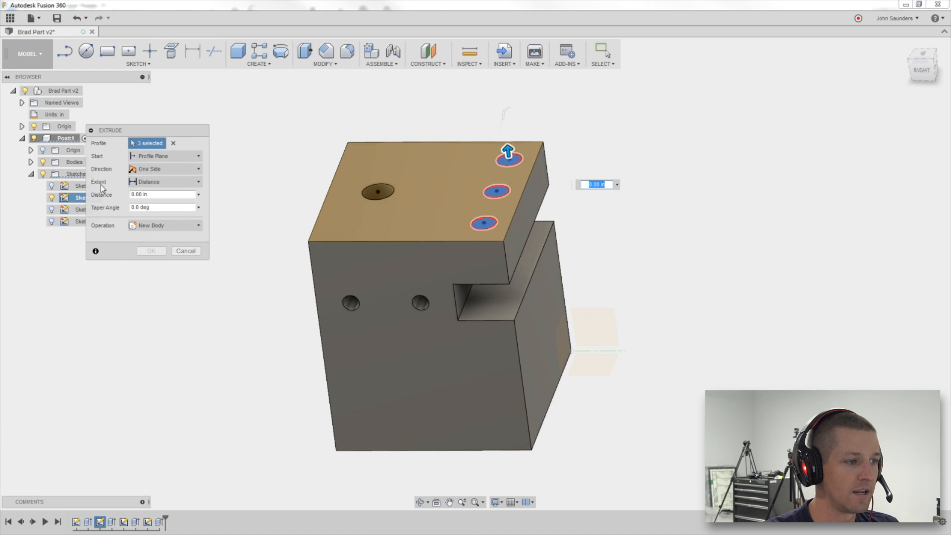
left_click(143, 183)
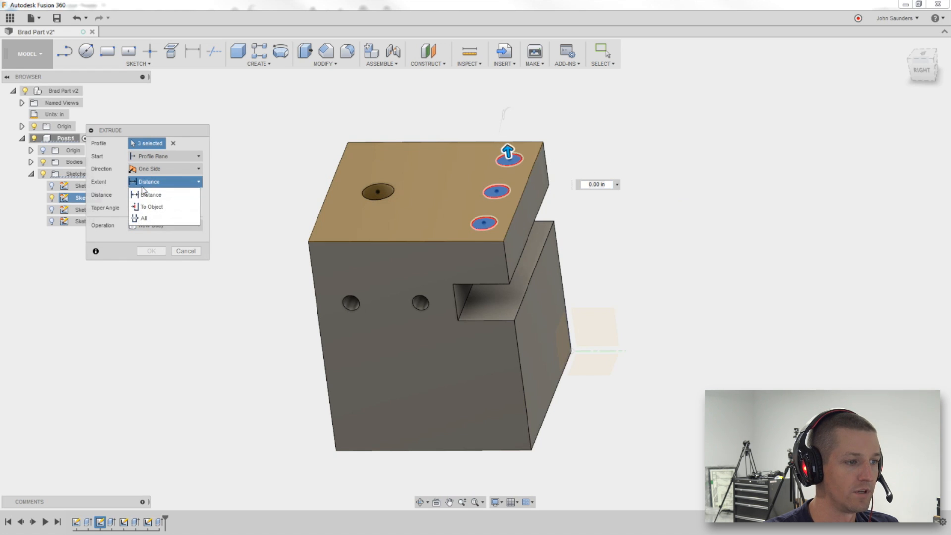
left_click(148, 209)
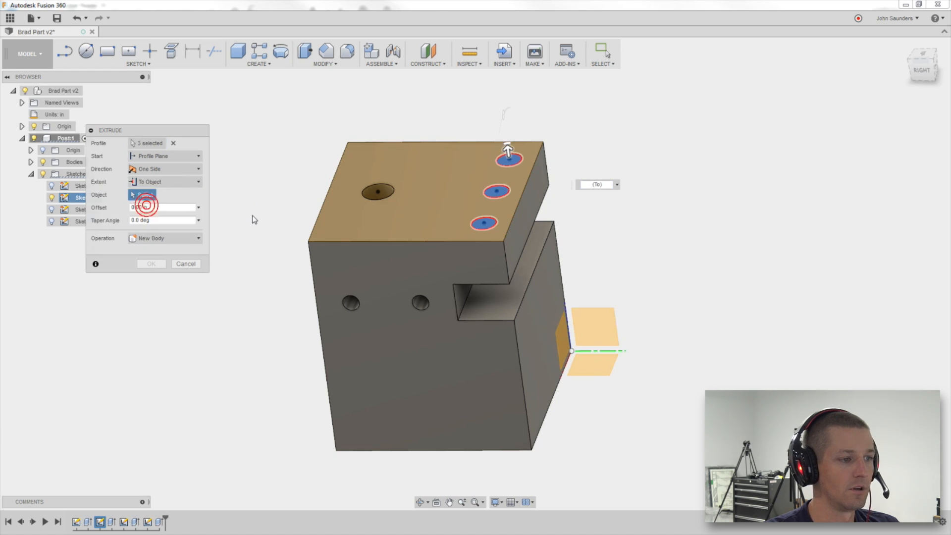
middle_click_drag(252, 215, 246, 180, "shift")
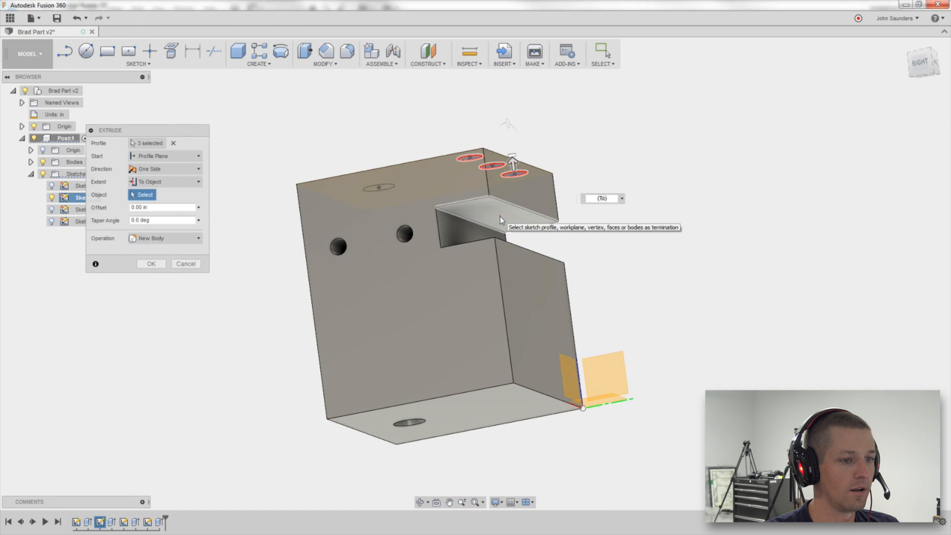
left_click(500, 216)
left_click(152, 290)
Hide Sketch2 to view the finished top holes.
middle_click_drag(233, 191, 248, 144, "shift")
left_click(52, 198)
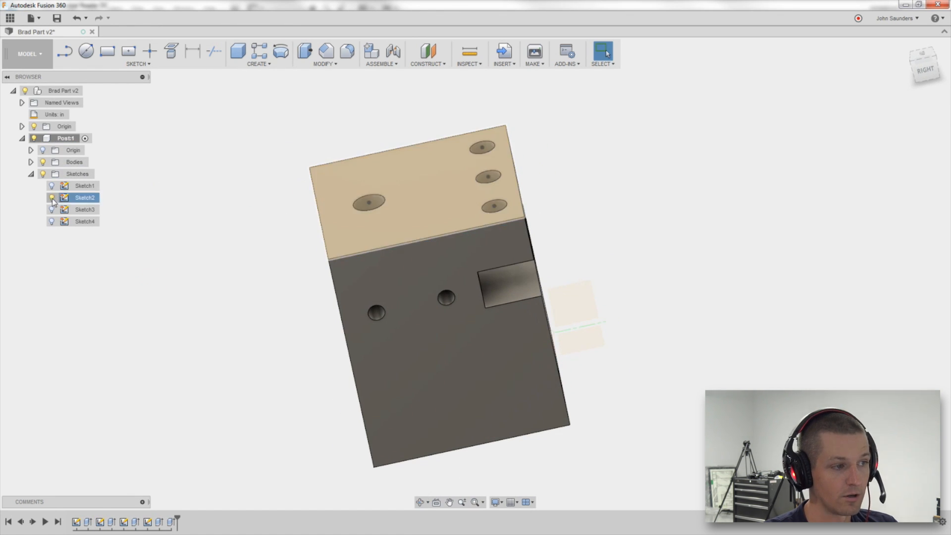
left_click(52, 199)
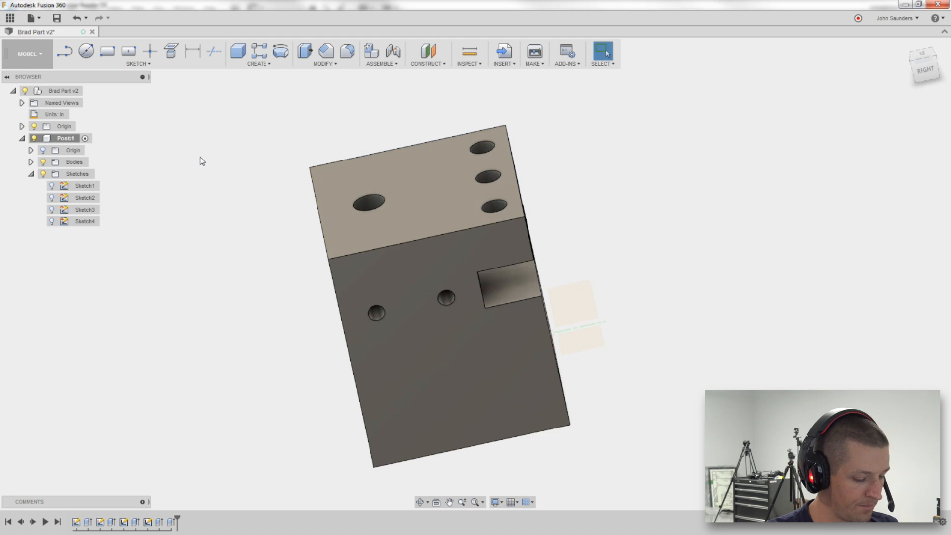
Switch to the PDF drawing and zoom out to review all of the Post's dimensioned views.
middle_click_drag(236, 346, 299, 231, "shift")
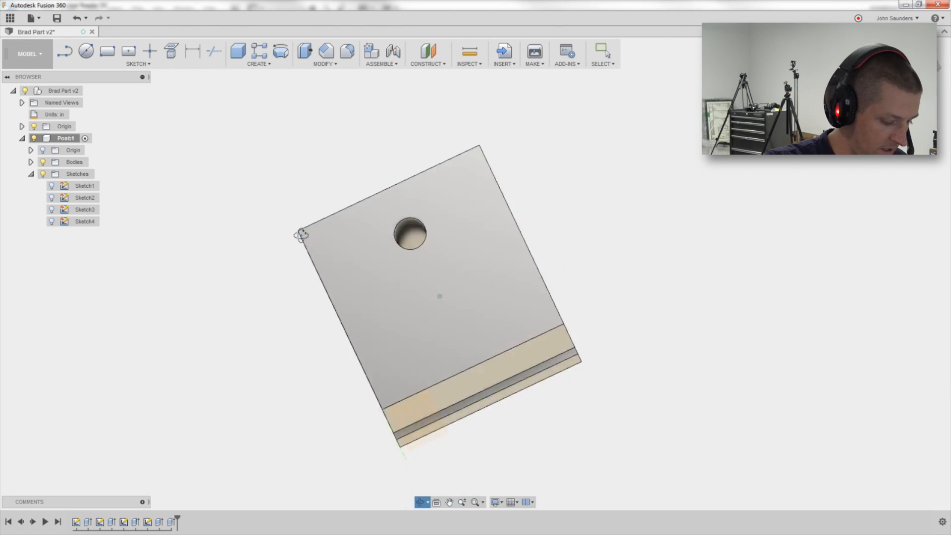
key("alt+space")
key("alt+Tab")
scroll(346, 332, "down", 2)
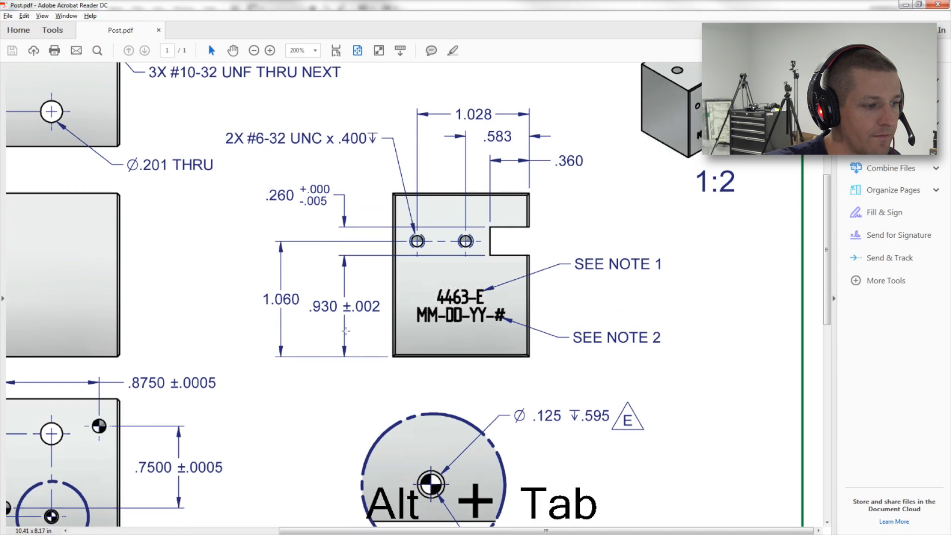
key("ctrl+minus")
key("ctrl+minus")
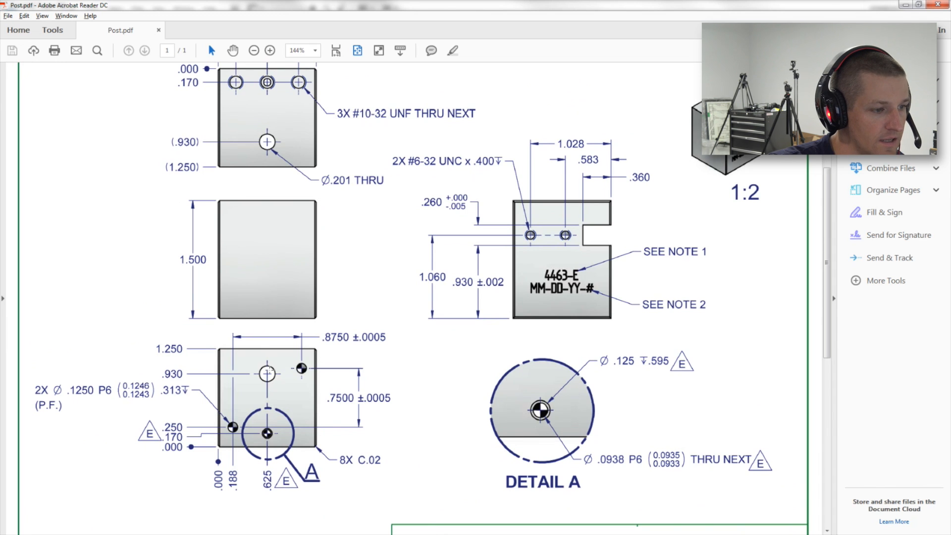
Reorient the model to the home view and a front view, comparing it against the PDF drawing.
key("alt+Tab")
mouse_move(304, 318)
middle_mouse_down("shift")
mouse_move(235, 294)
mouse_move(281, 284)
mouse_move(287, 290)
middle_mouse_up("shift")
key("alt+Tab")
key("alt+Tab")
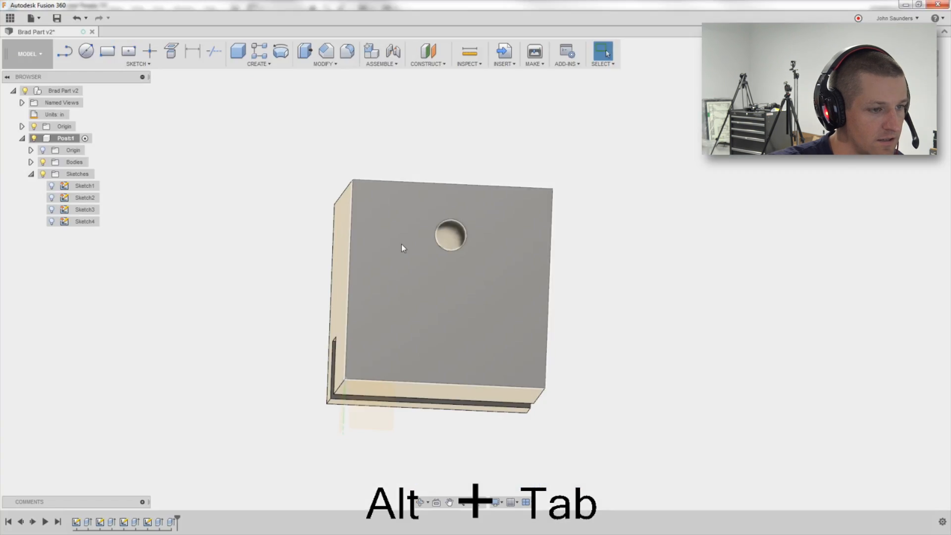
left_click(902, 46)
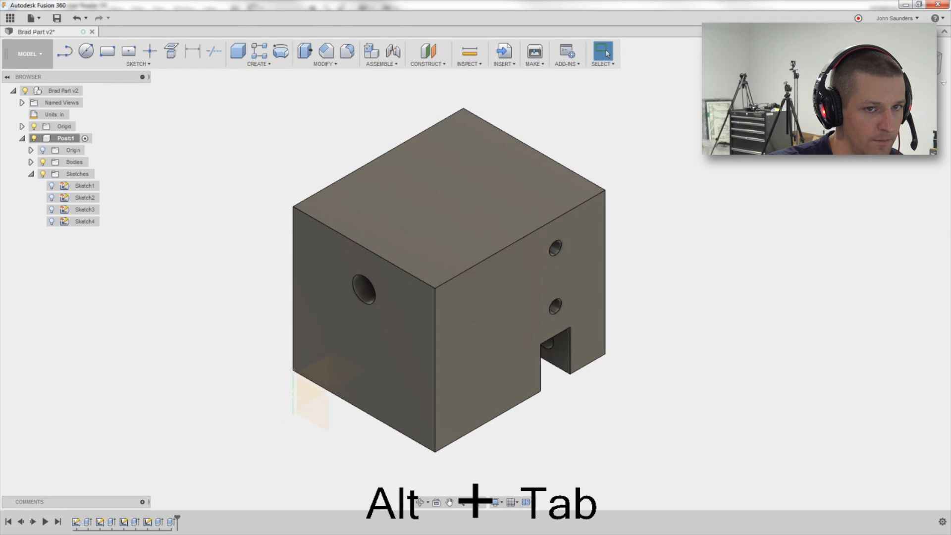
left_click(917, 69)
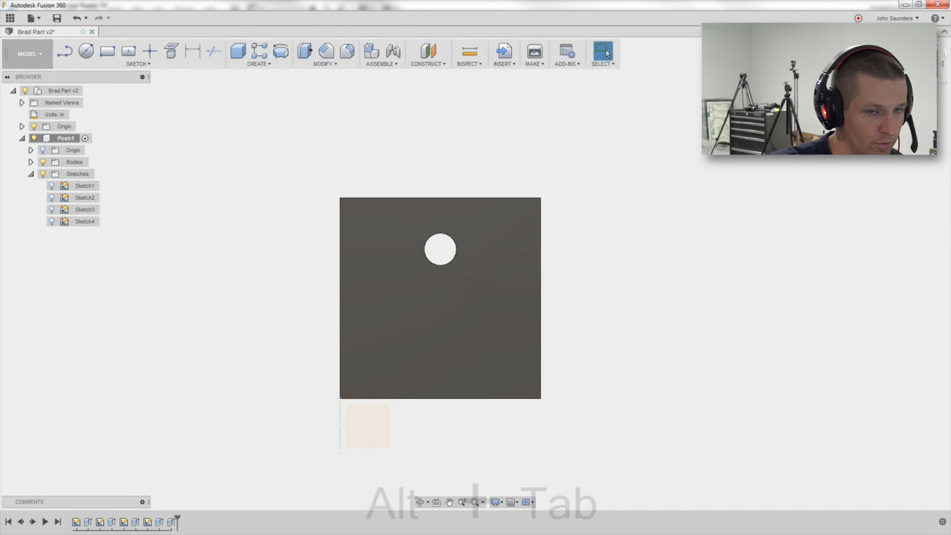
key("alt+Tab")
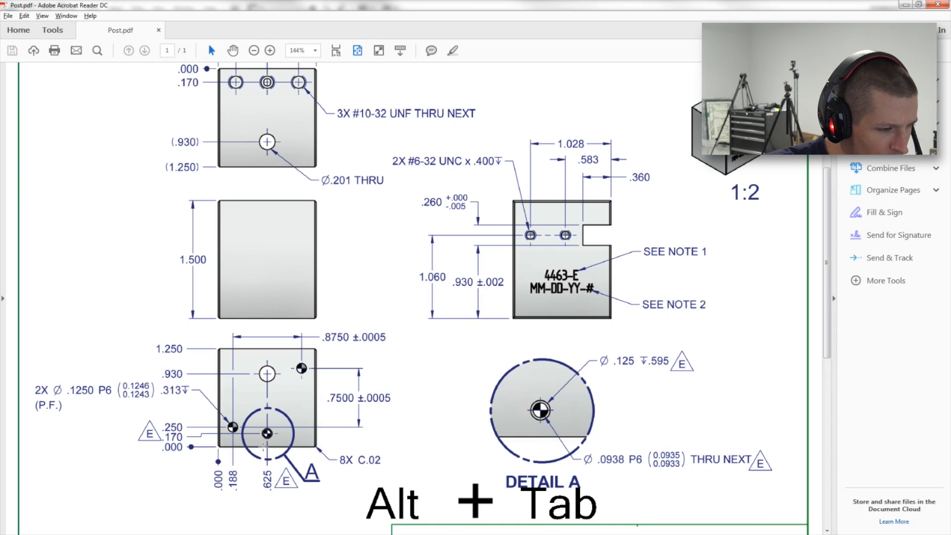
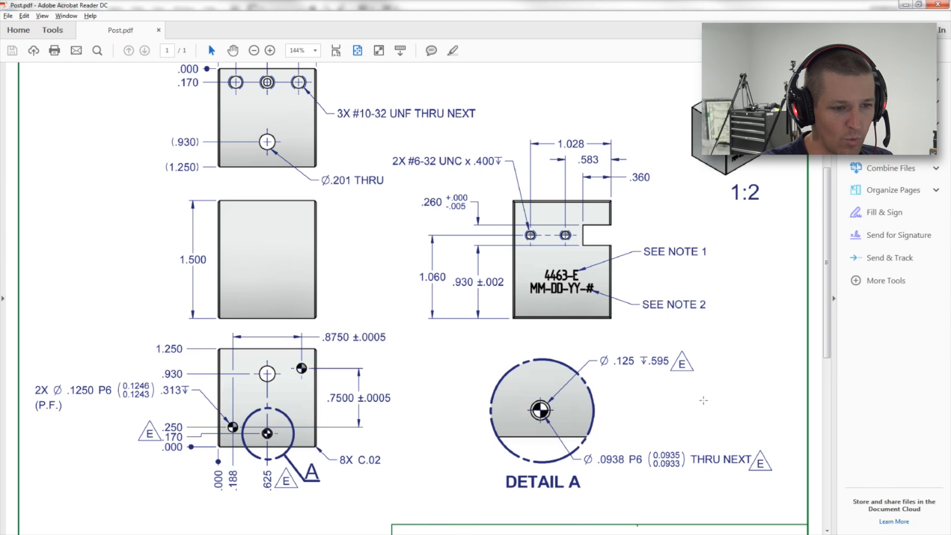
Start a new sketch on the model's front face with the Circle tool, after checking the drawing's front view.
scroll(684, 369, "down", 1)
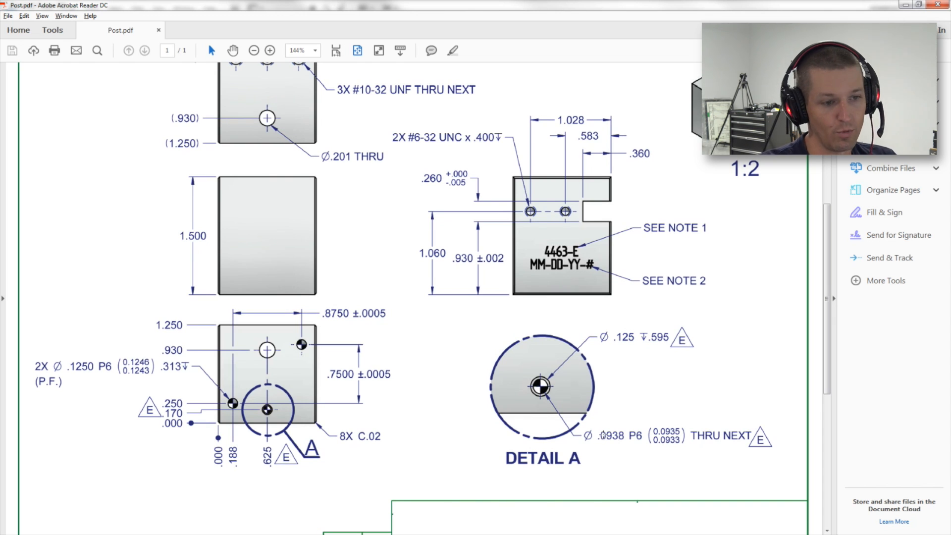
scroll(209, 397, "down", 1)
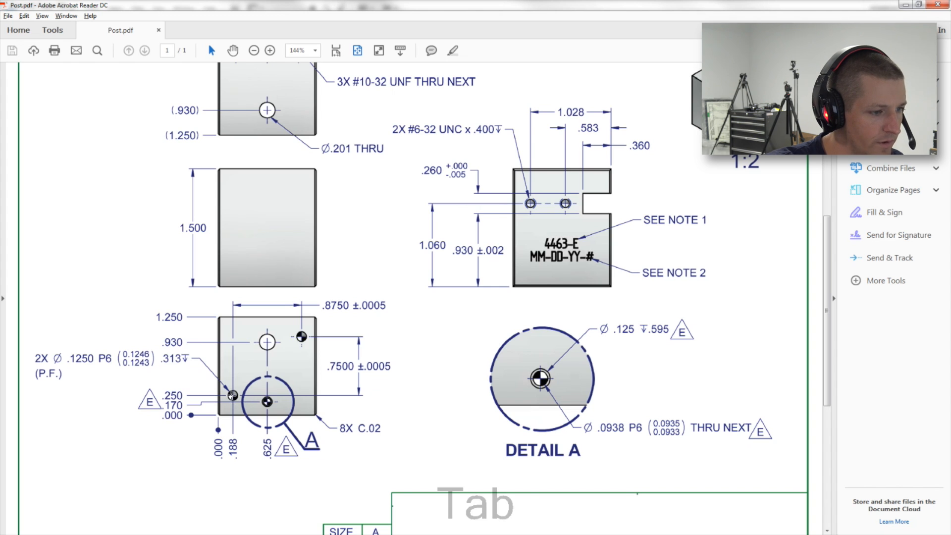
key("alt+Tab")
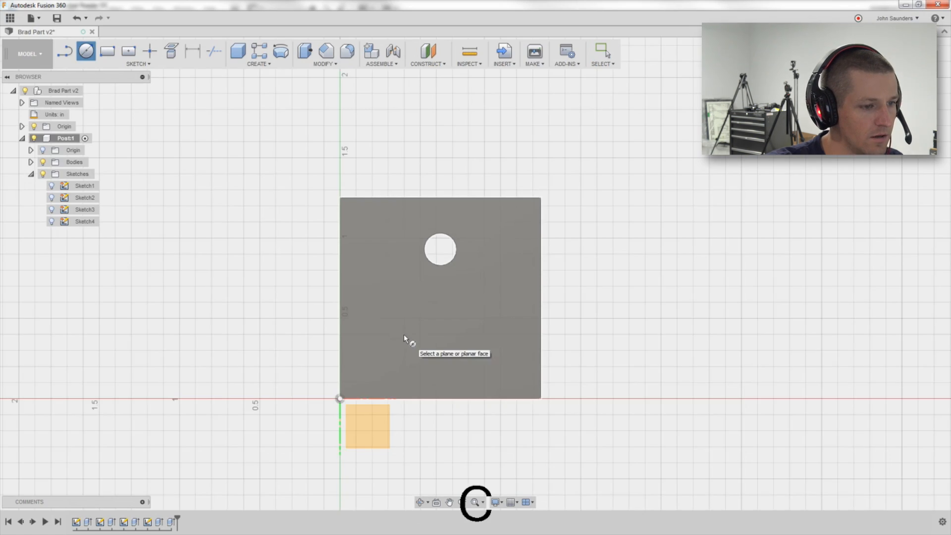
left_click(403, 335)
left_click(440, 300)
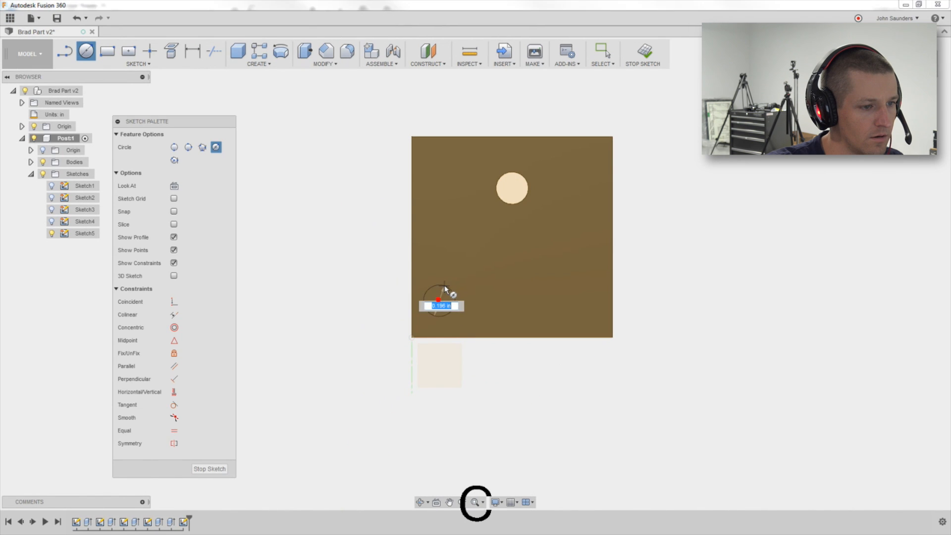
left_click(442, 285)
middle_click_drag(505, 259, 495, 266)
scroll(451, 321, "up", 1)
scroll(451, 324, "up", 2)
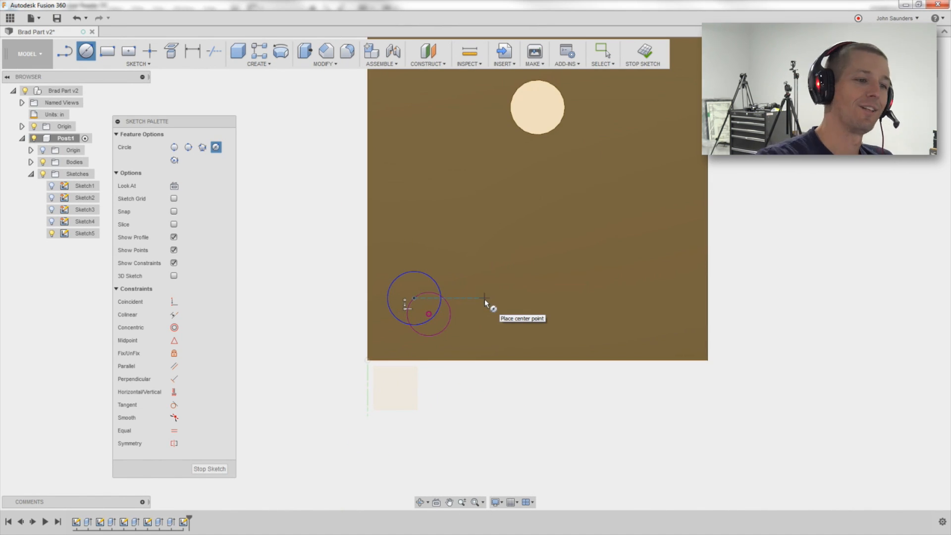
key("ctrl+z")
key("c")
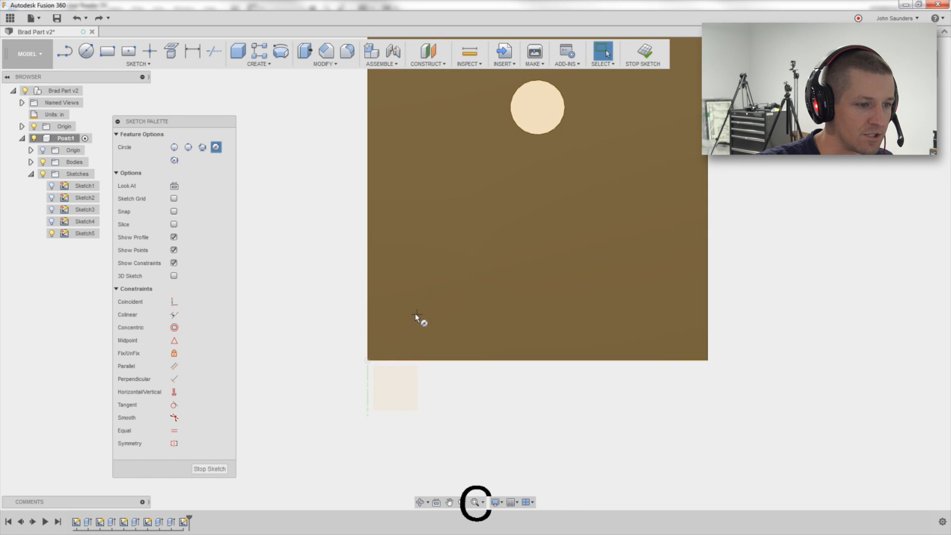
Sketch a small circle near the front face's lower-left corner.
scroll(410, 308, "down", 2)
scroll(410, 308, "down", 2)
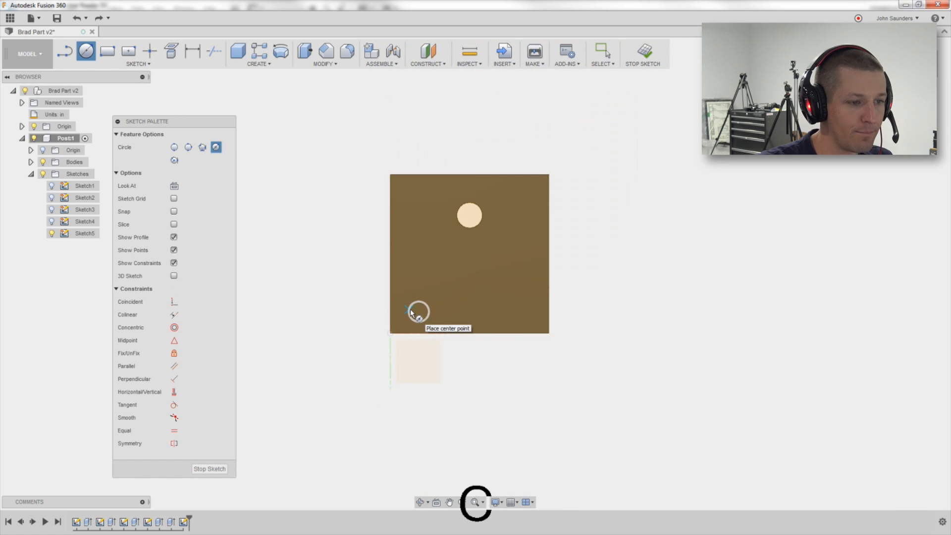
mouse_move(410, 308)
middle_mouse_down("shift")
mouse_move(476, 318)
mouse_move(487, 312)
mouse_move(470, 304)
mouse_move(559, 281)
mouse_move(468, 234)
middle_mouse_up("shift")
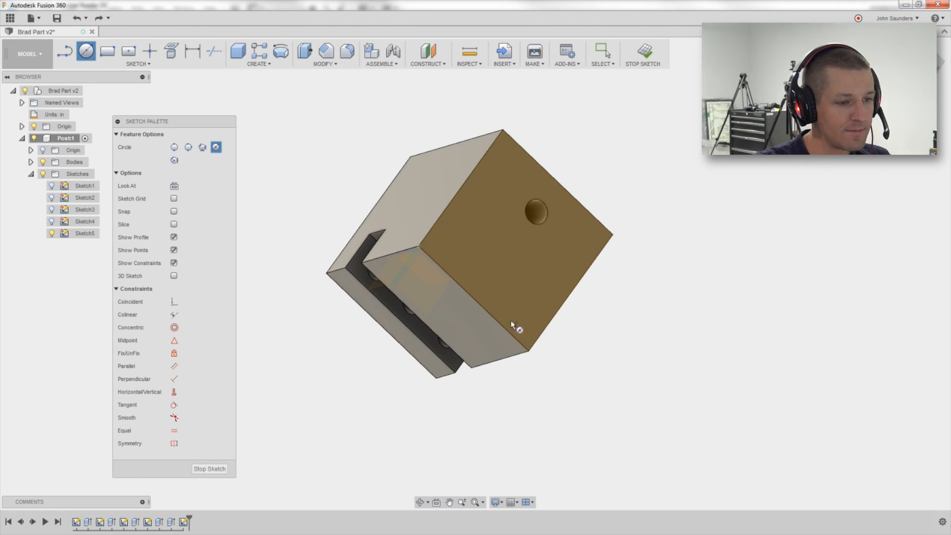
left_click(939, 71)
scroll(444, 293, "up", 6)
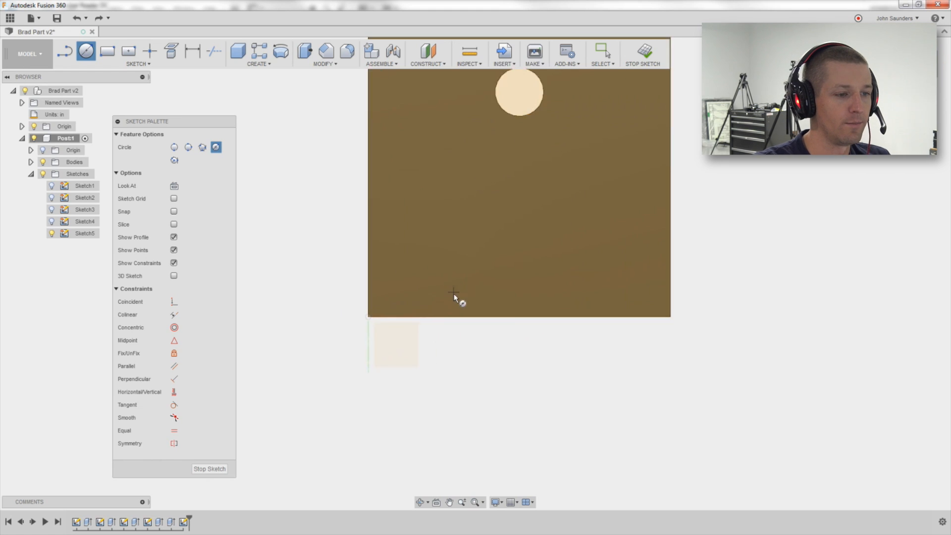
scroll(371, 278, "down", 3)
middle_click_drag(395, 276, 425, 360)
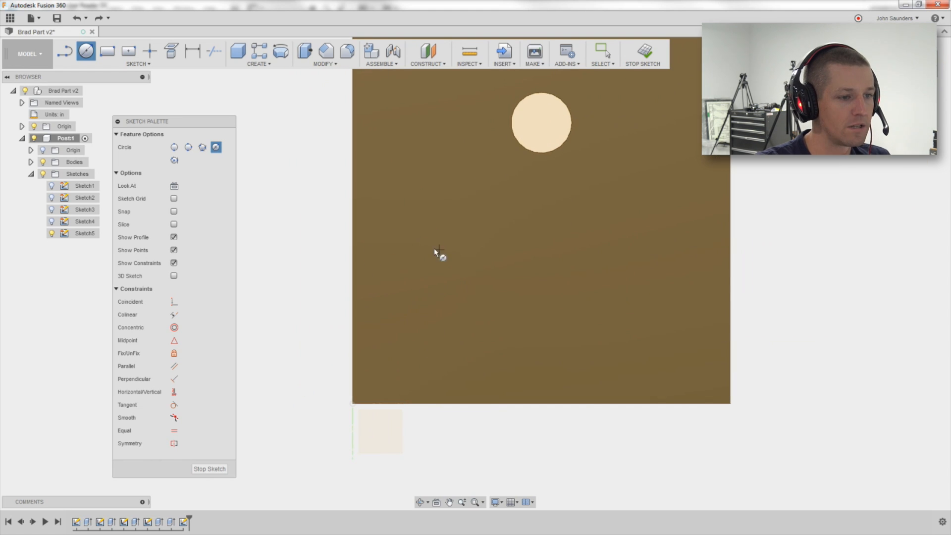
left_click(433, 268)
left_click(453, 280)
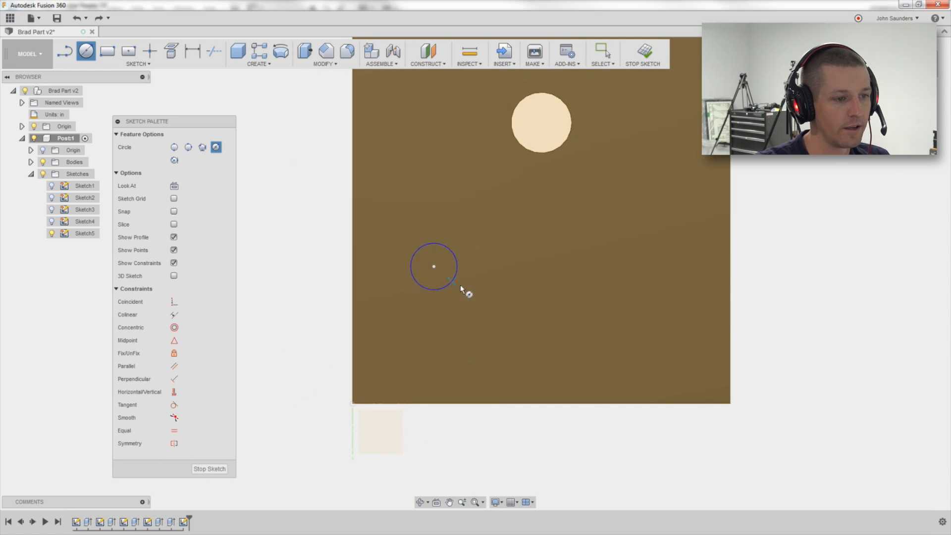
Dimension the circle center's horizontal distance from the face's corner as 0.188 in.
scroll(489, 308, "down", 3)
key("alt+Tab")
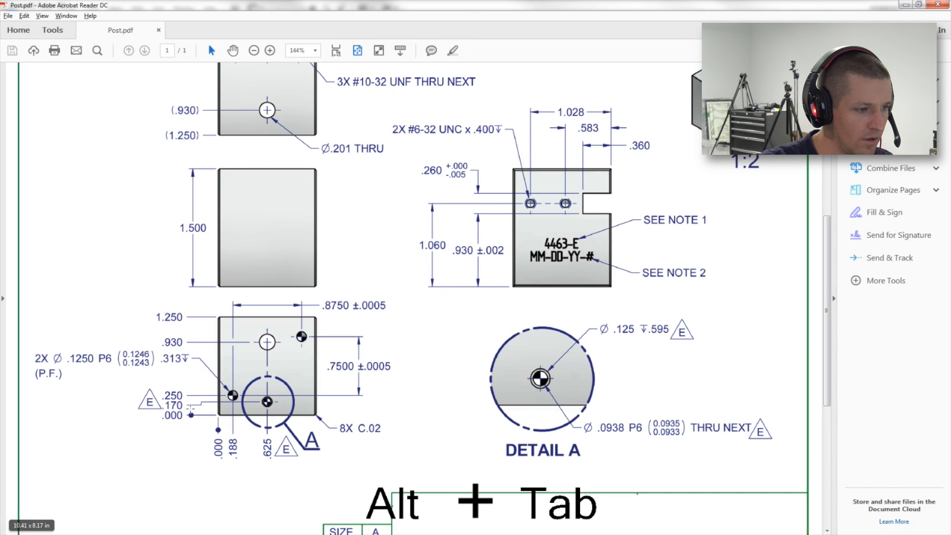
key("alt+Tab")
key("d")
left_click(403, 367)
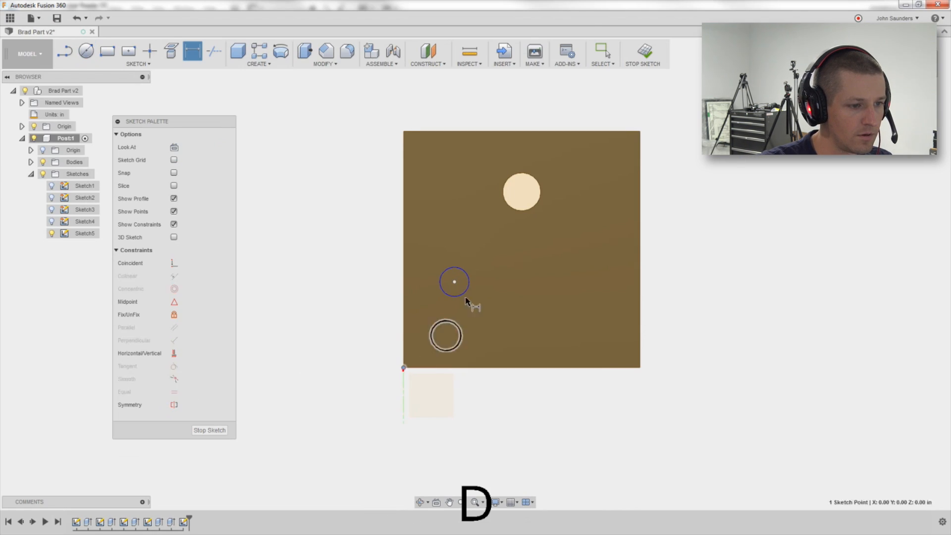
key("Escape")
key("d")
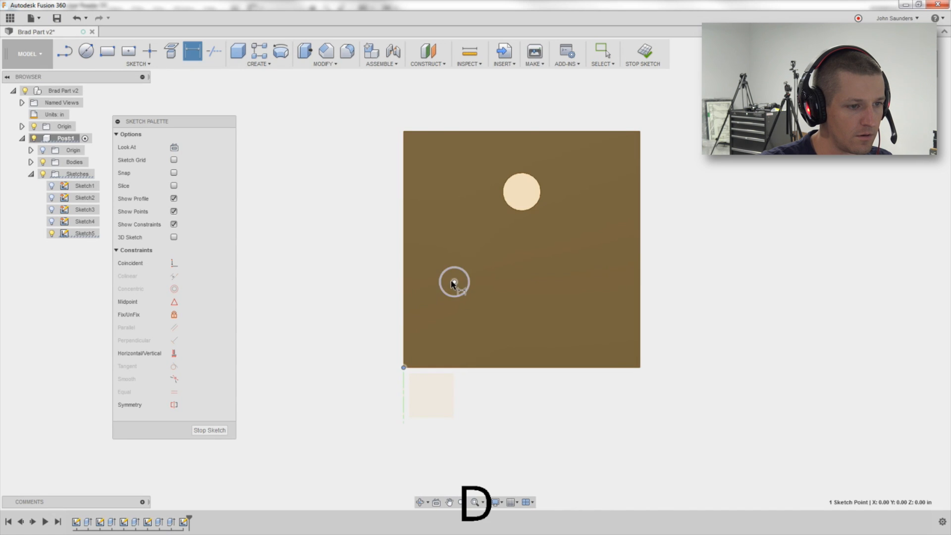
left_click(454, 282)
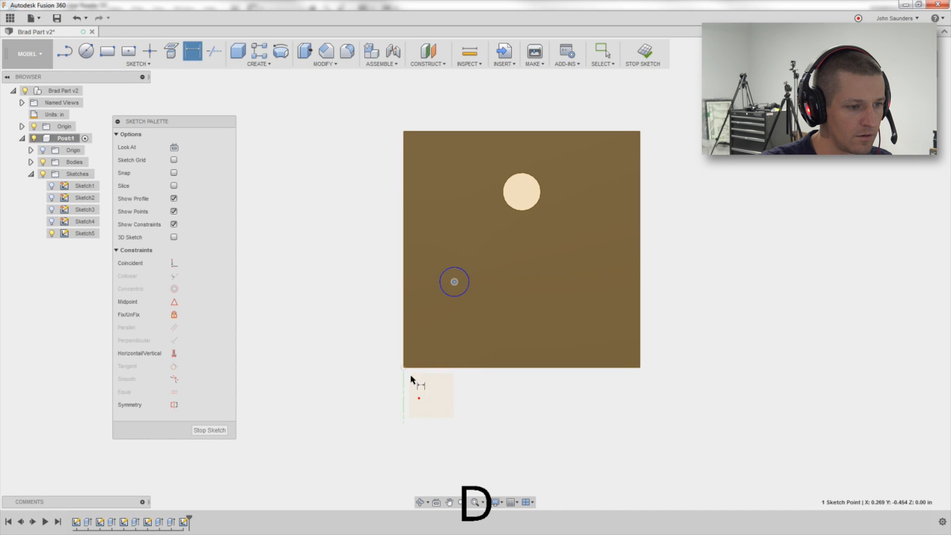
left_click(403, 367)
left_click(421, 401)
key("Delete")
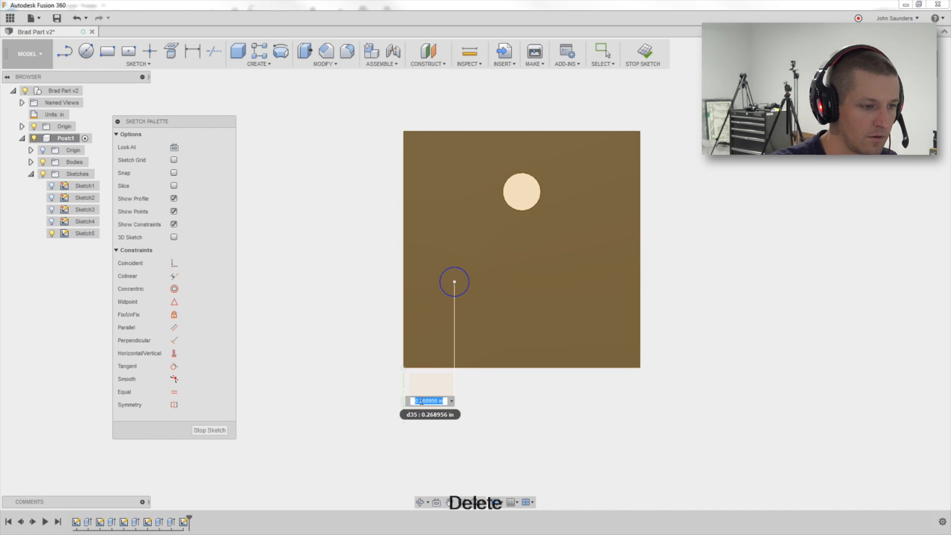
type(".188")
key("Return")
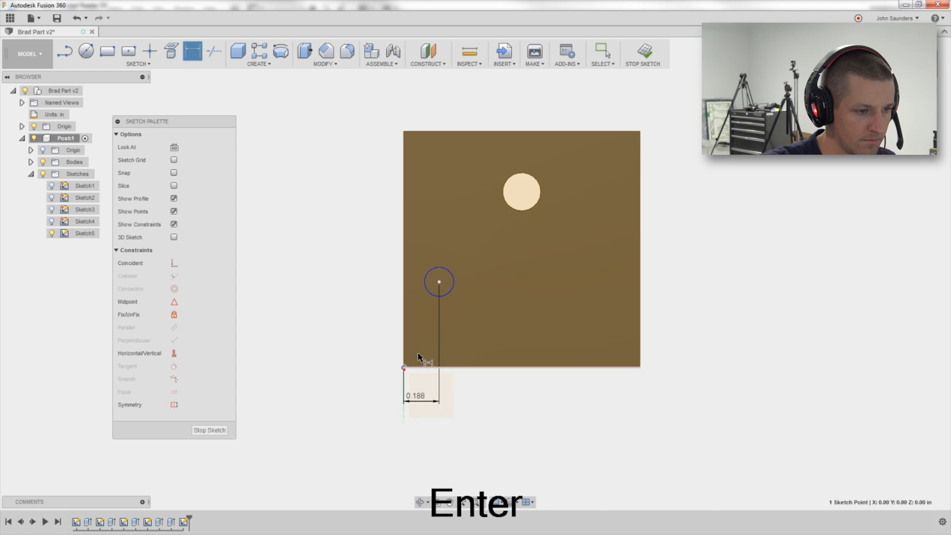
Dimension the circle center's vertical distance from the face's bottom corner as 0.25 in.
left_click(404, 367)
left_click(439, 281)
left_click(365, 325)
type(".25")
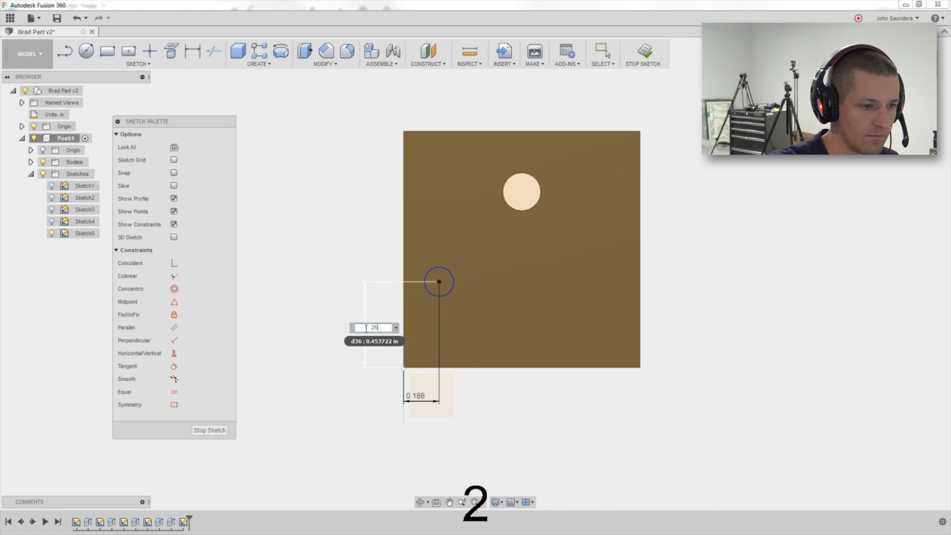
key("alt+Tab")
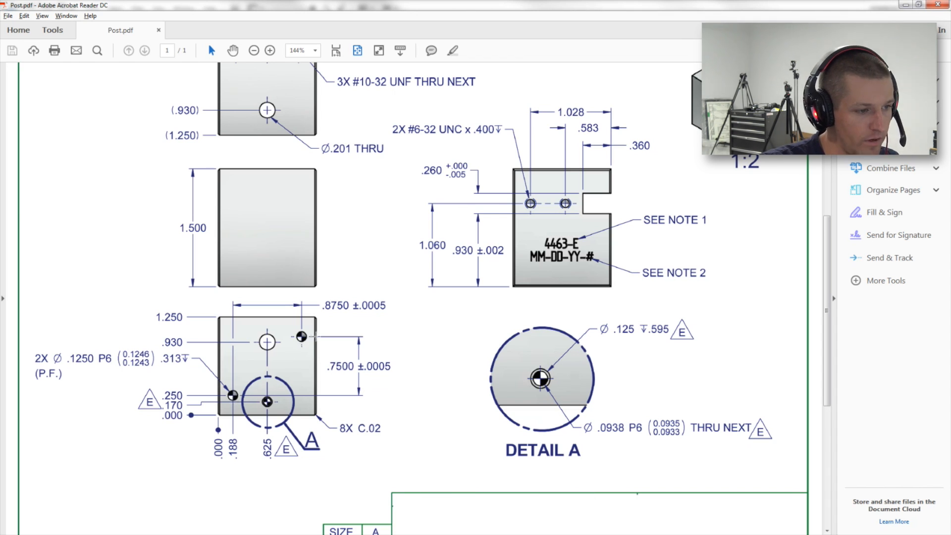
key("alt+Tab")
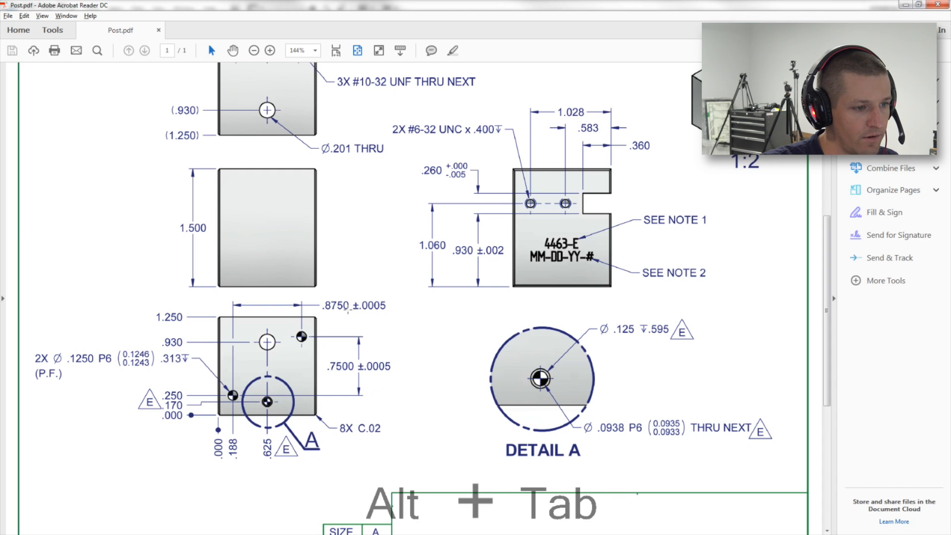
Sketch a second small circle near the front face's upper-right corner.
key("d")
key("c")
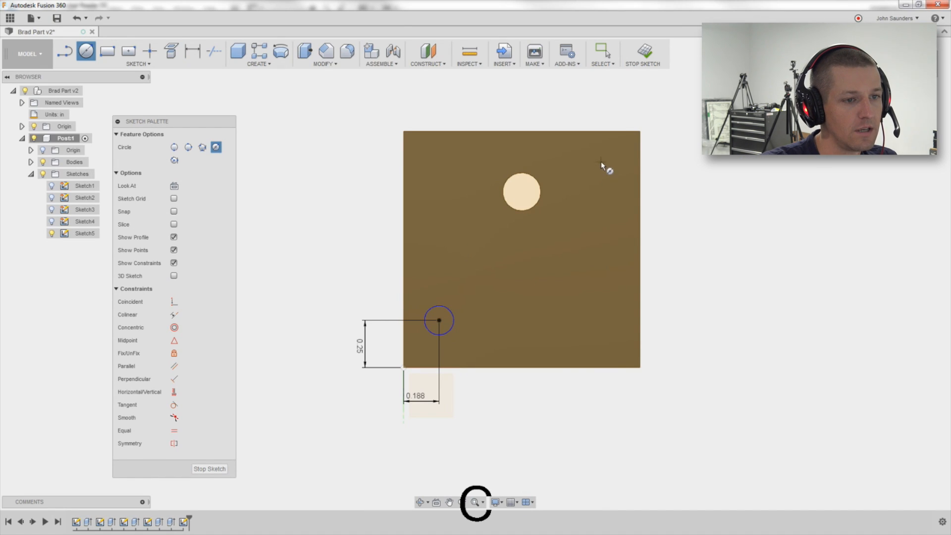
left_click(587, 172)
left_click(599, 176)
key("d")
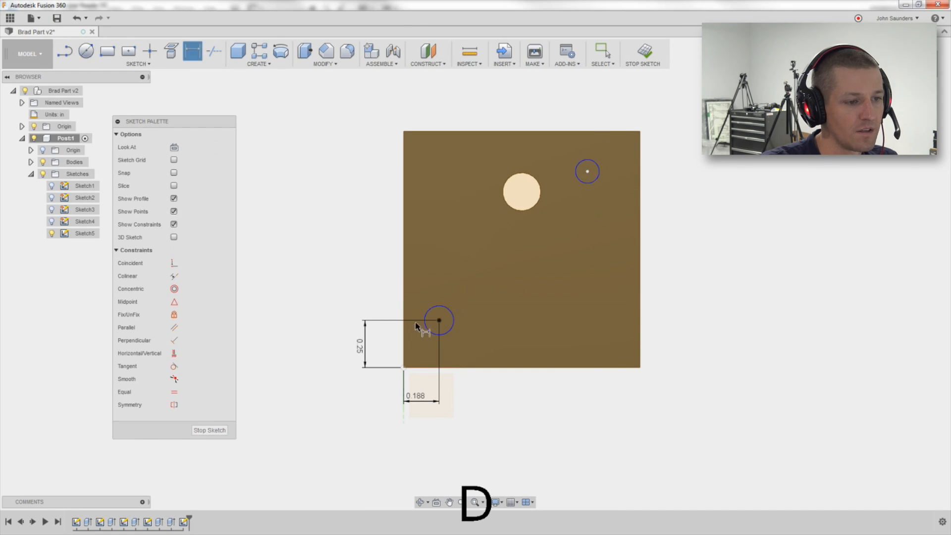
left_click(439, 320)
left_click(587, 172)
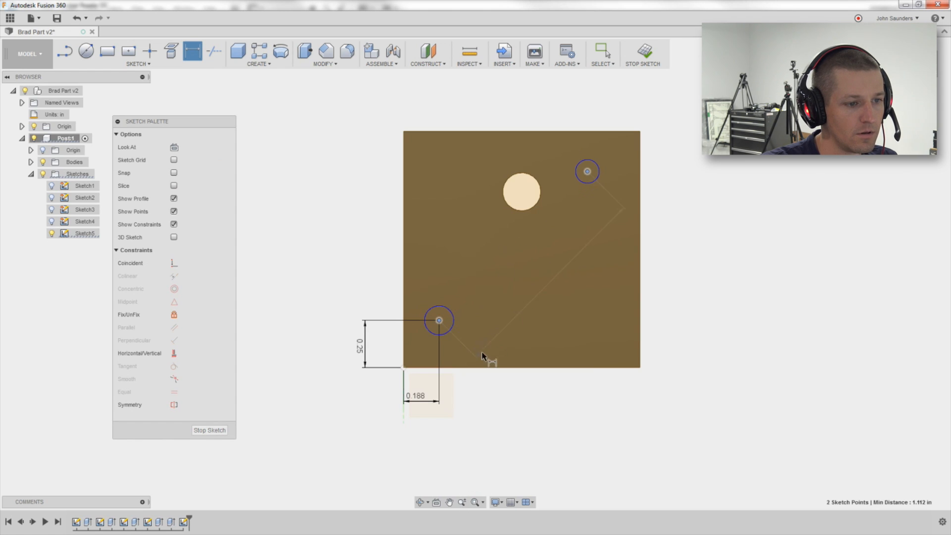
key("ctrl+z")
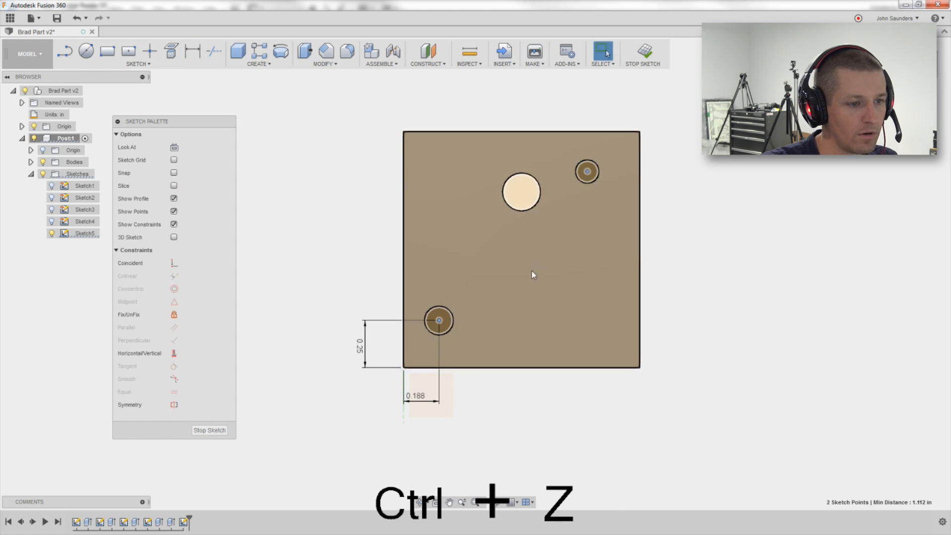
key("d")
left_click(439, 321)
left_click(587, 172)
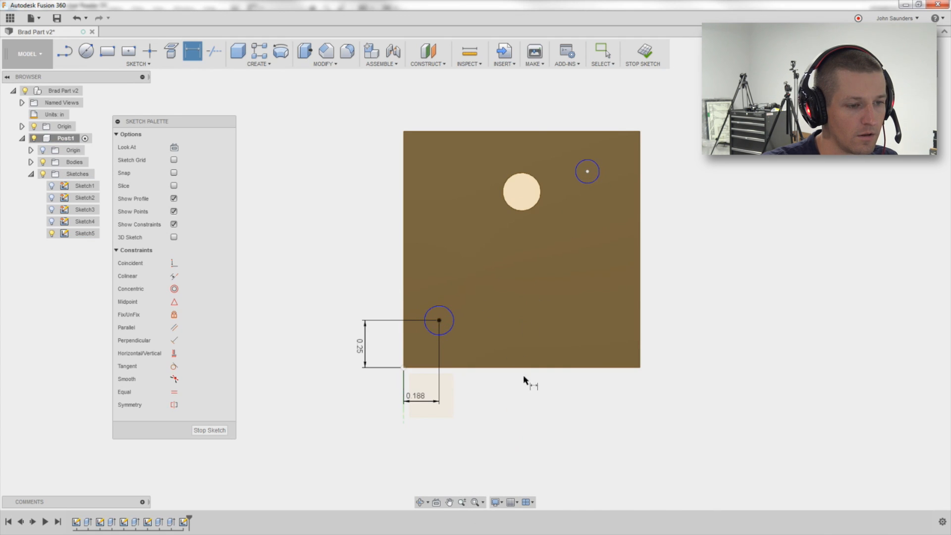
left_click(501, 408)
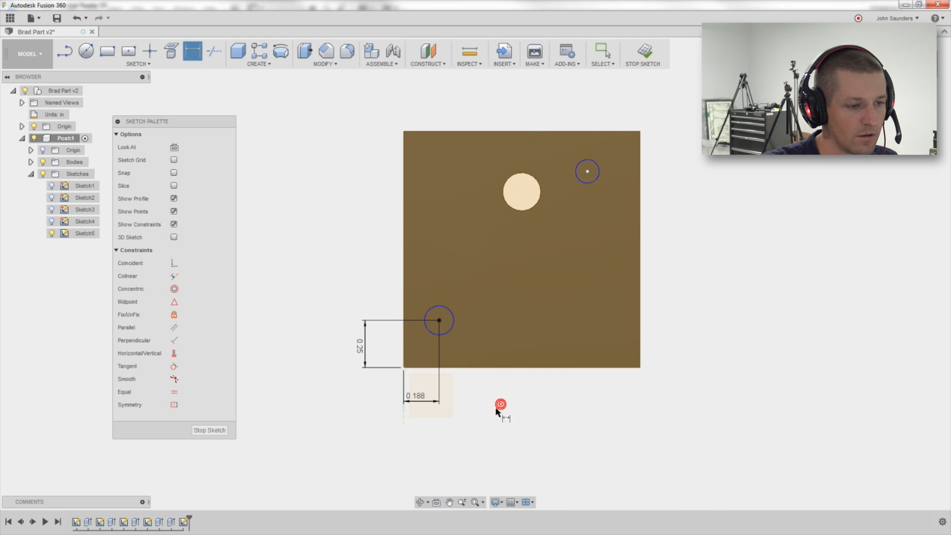
Dimension the horizontal distance between the two circle centers as 0.875 in.
left_click(439, 320)
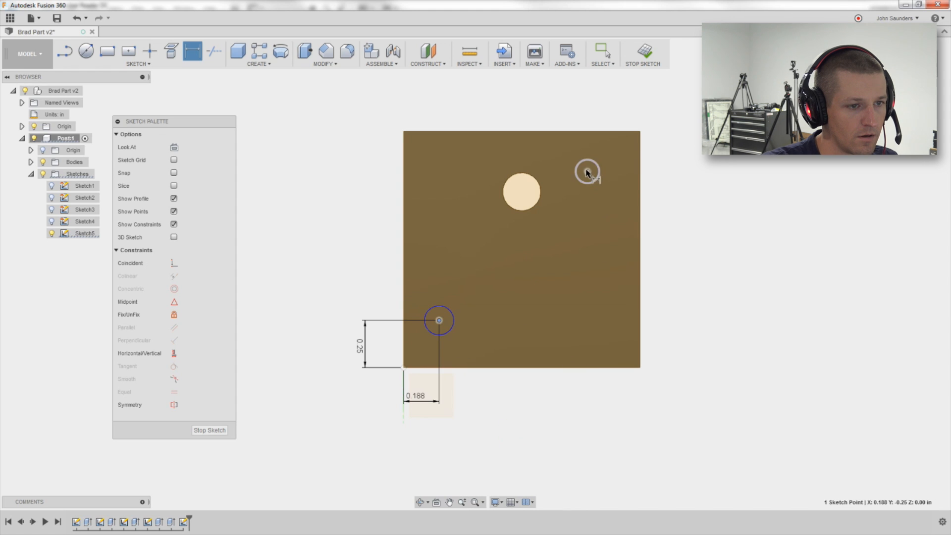
left_click(587, 171)
left_click(514, 418)
key("Delete")
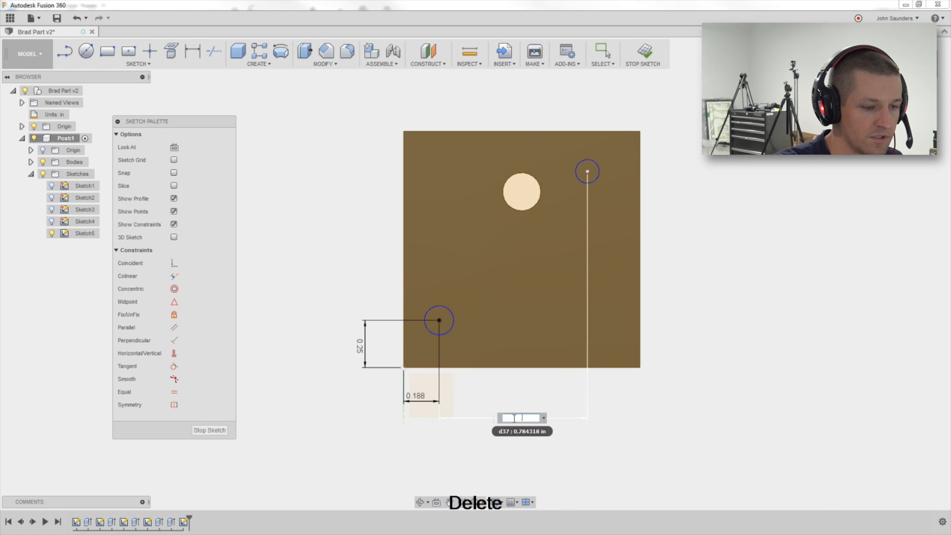
key("Return")
key("alt+Tab")
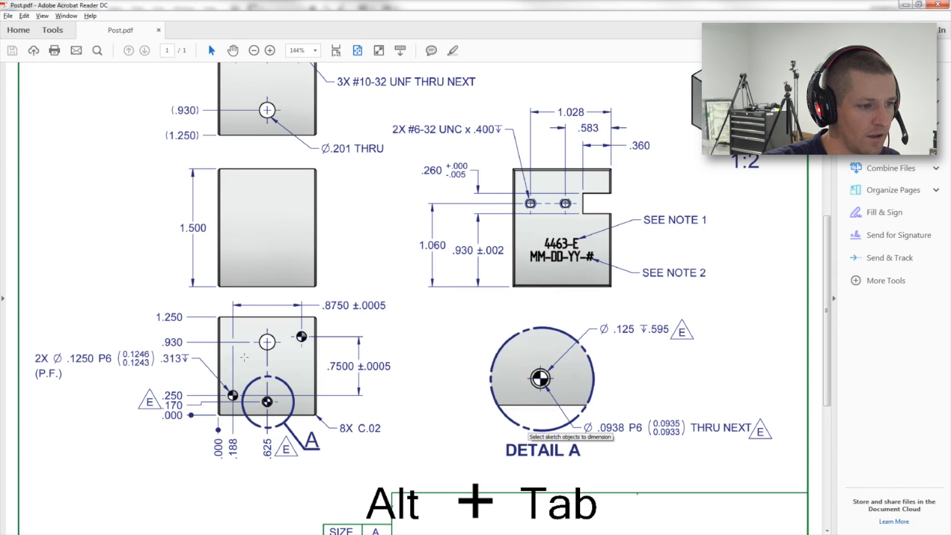
key("alt+Tab")
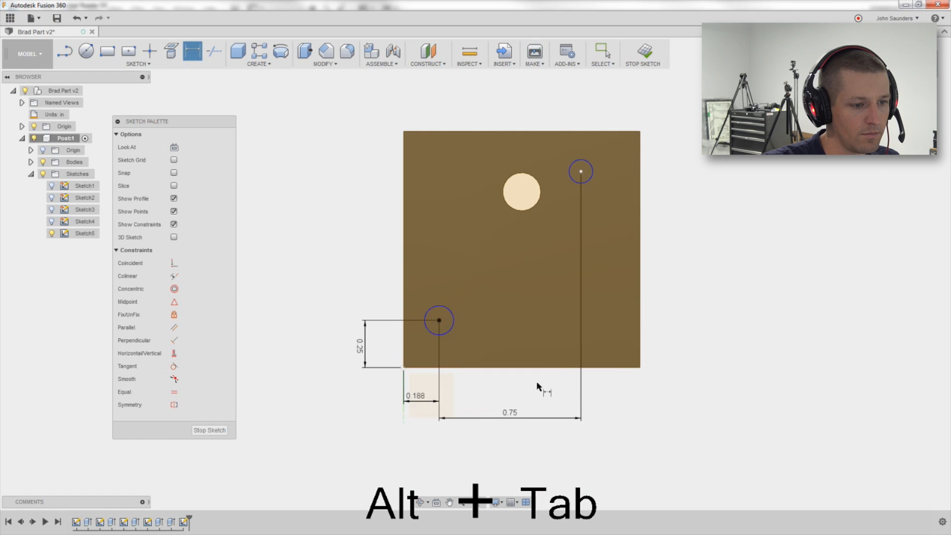
type(".875")
key("Return")
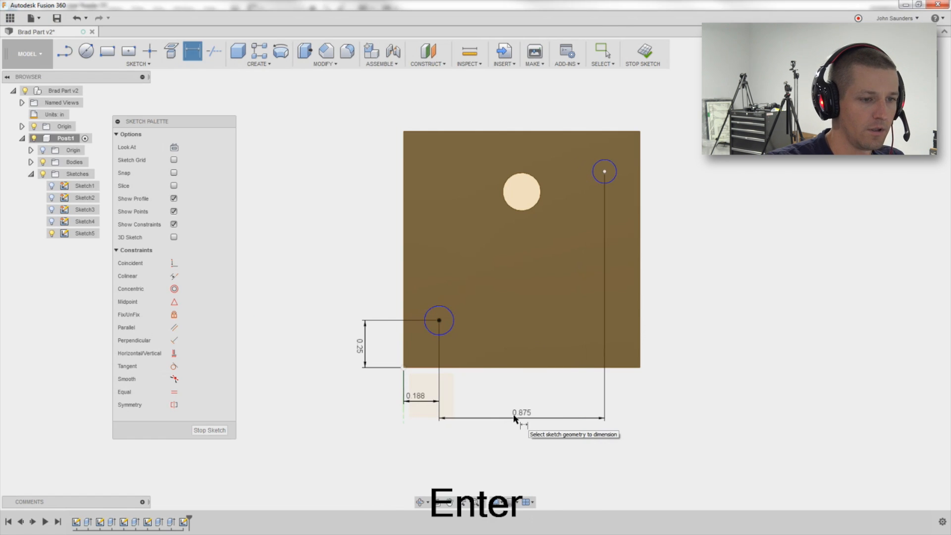
Dimension the vertical distance between the two circle centers as 0.75 in, then return to the PDF drawing.
key("alt+Tab")
key("alt+Tab")
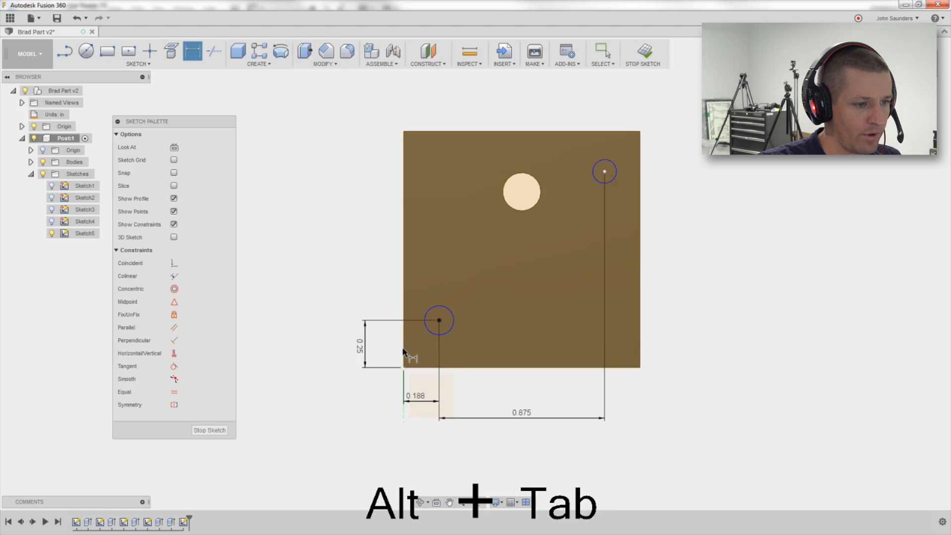
key("d")
left_click(439, 321)
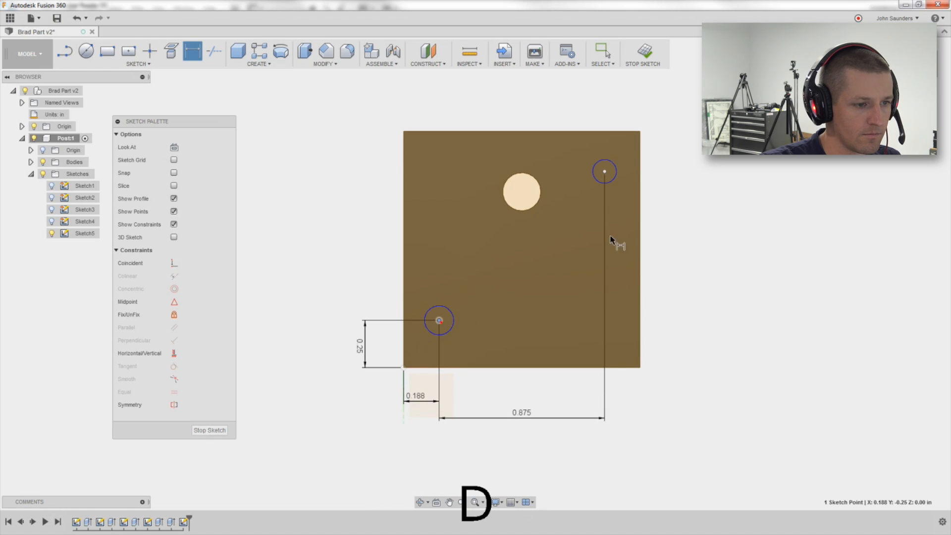
left_click(604, 171)
left_click(680, 240)
type(".75")
key("Return")
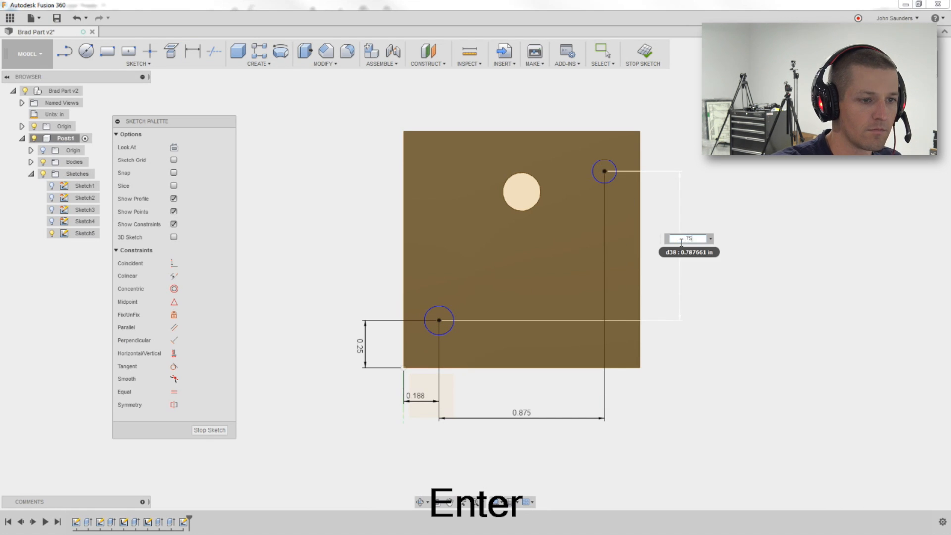
key("alt+Tab")
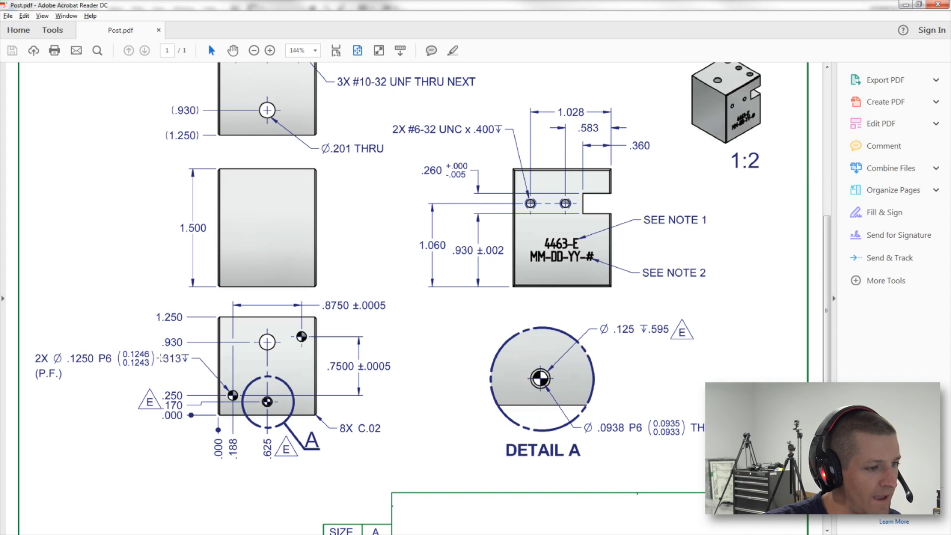
Extrude-cut the two small circles into the face as holes.
key("alt+Tab")
key("e")
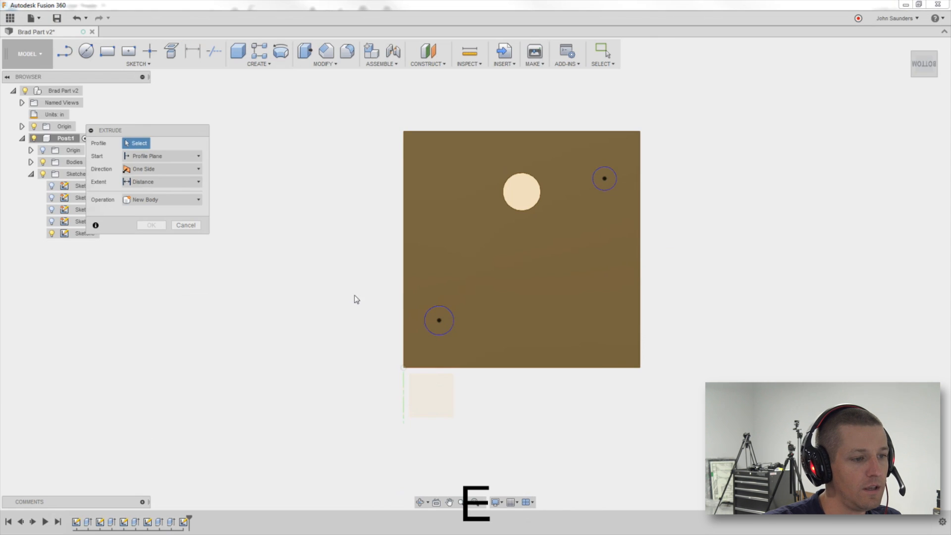
left_click(460, 188)
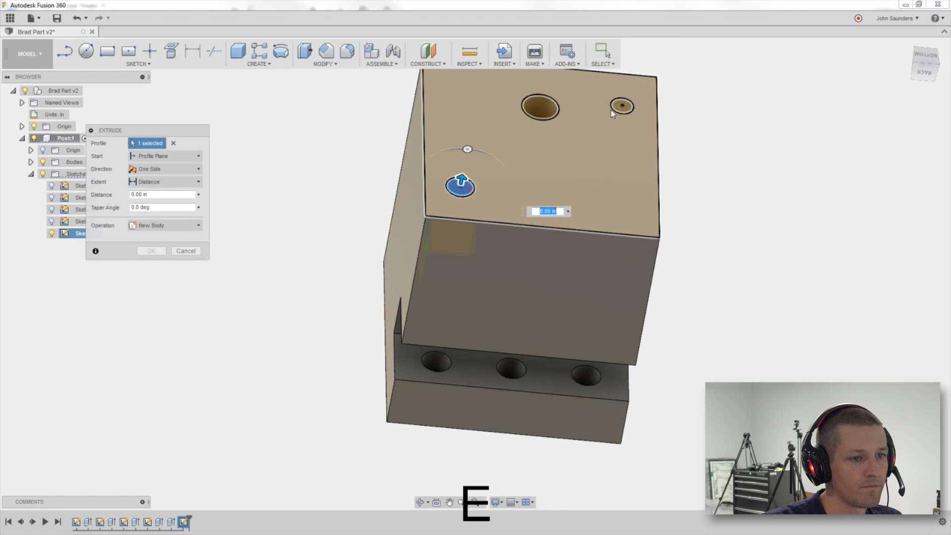
left_click(623, 105)
type("-3")
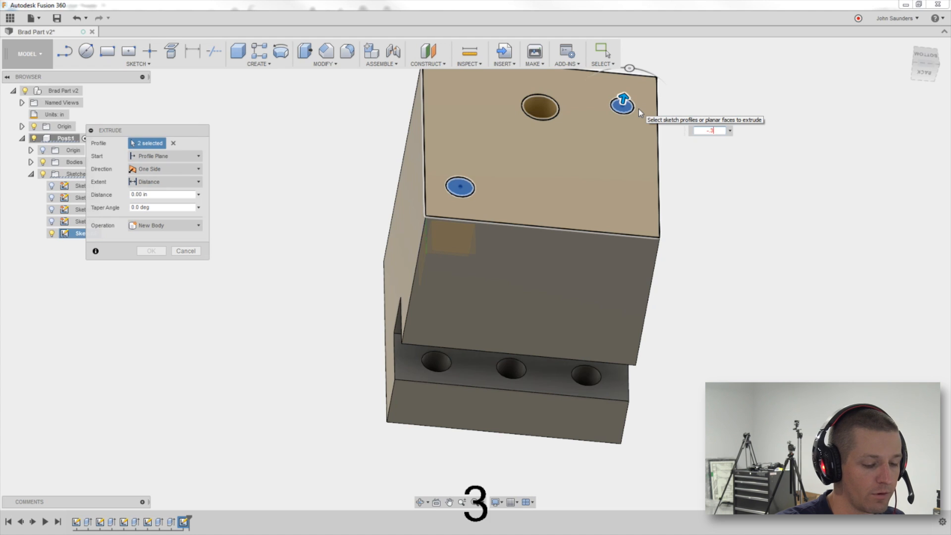
key("Return")
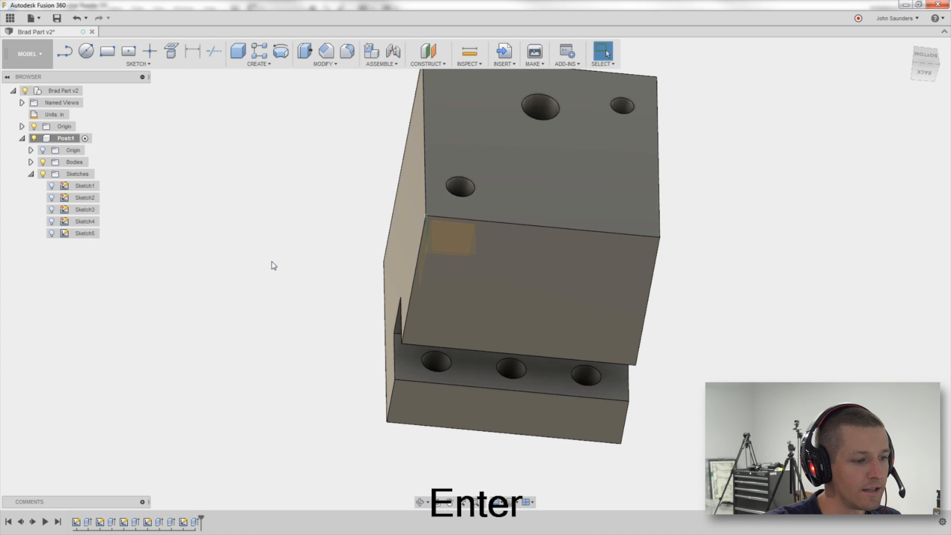
Reopen the hole sketch for editing and dimension the lower-left circle's diameter as 0.125 in.
left_click(183, 522)
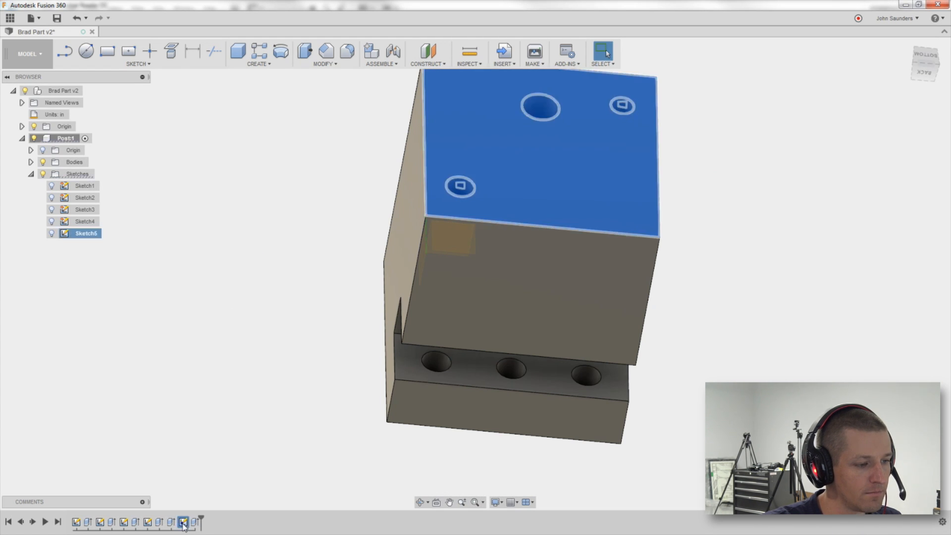
right_click(183, 523)
left_click(187, 352)
left_click(269, 400)
right_click(183, 523)
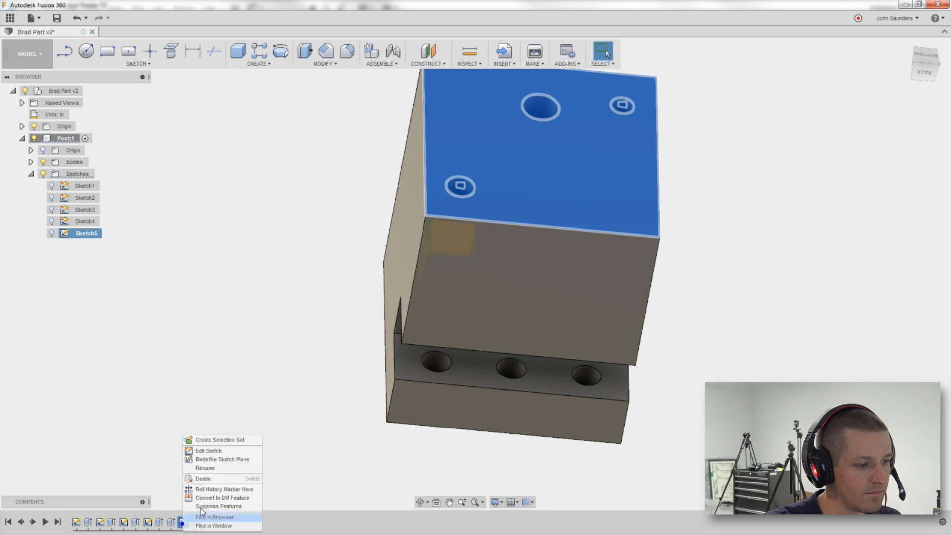
left_click(215, 453)
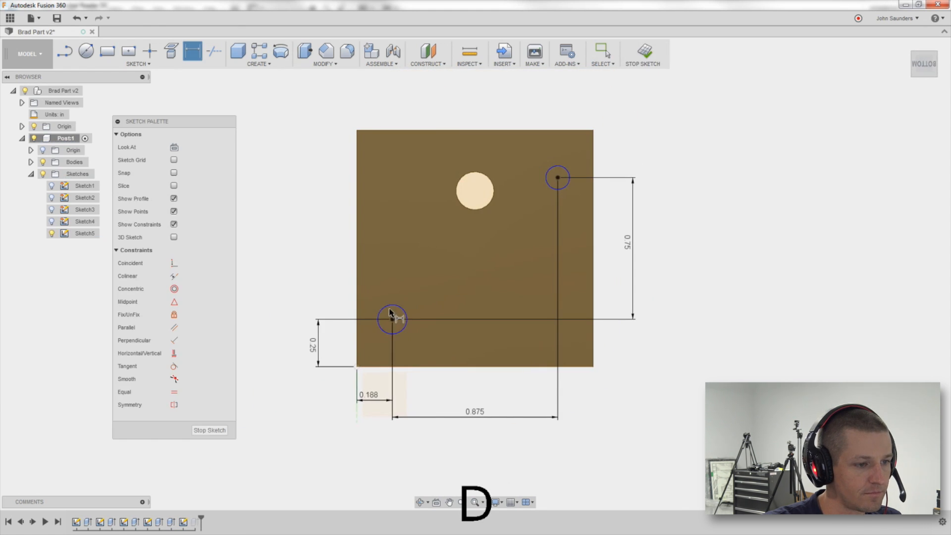
left_click(388, 313)
left_click(406, 296)
key("Delete")
type(".125")
key("Return")
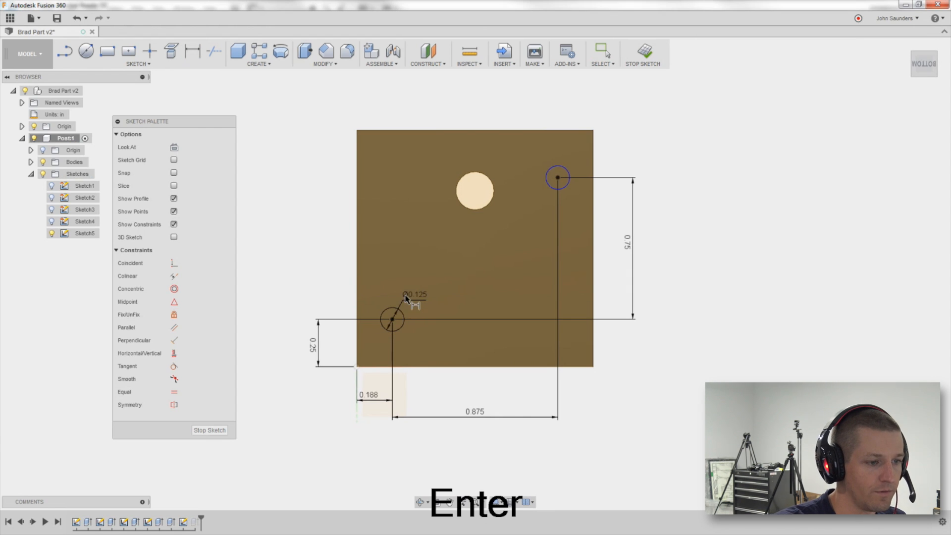
Dimension the upper-right circle's diameter as 0.125 in and finish the sketch.
left_click(545, 190)
left_click(530, 157)
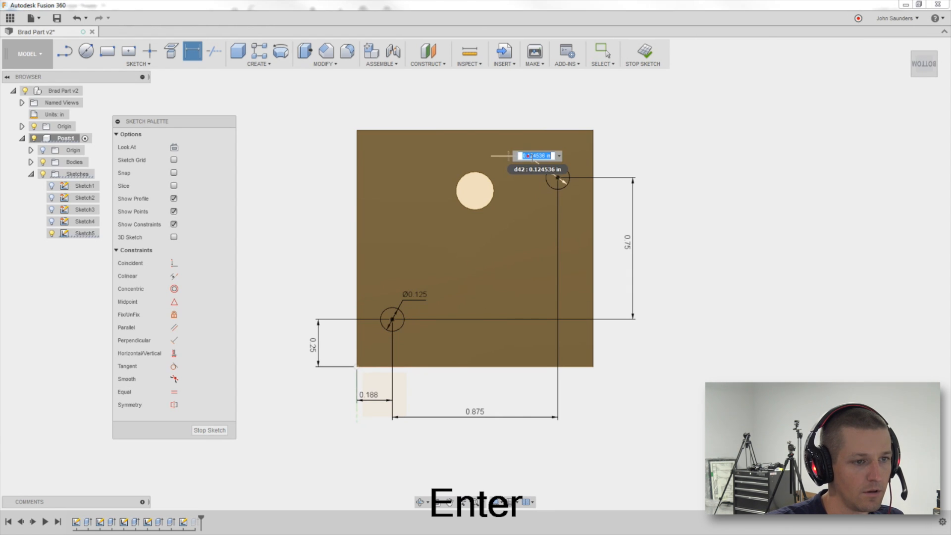
key("Return")
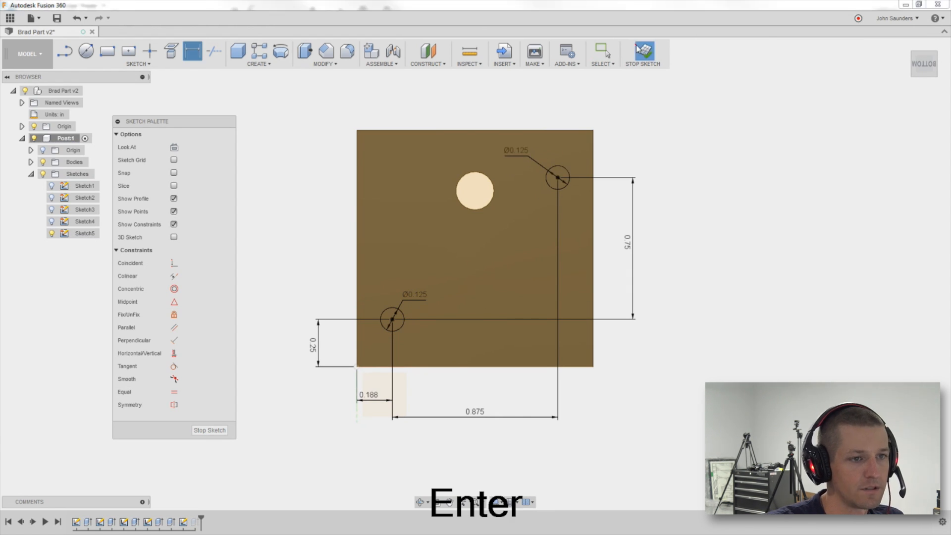
left_click(645, 54)
Start a new sketch on the same face and draw a small circle near its lower middle.
key("alt+Tab")
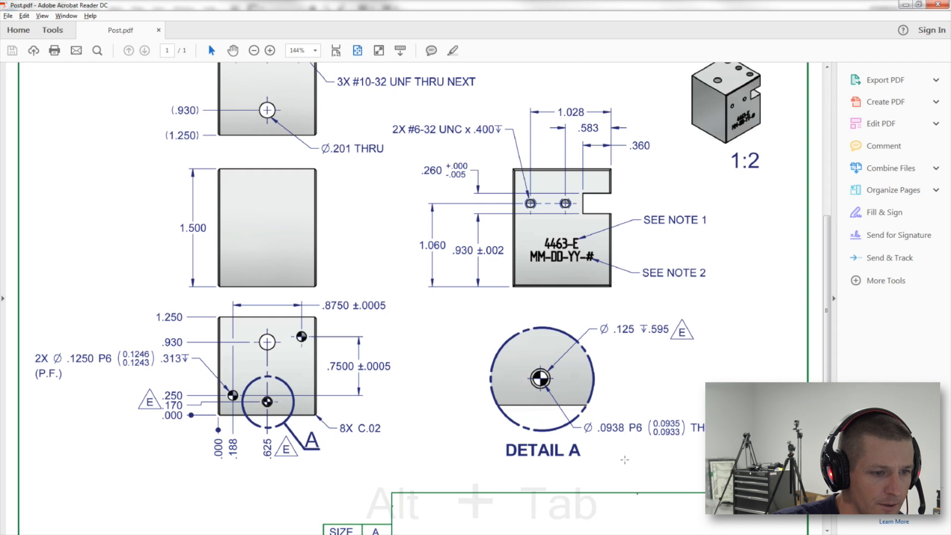
key("alt+Tab")
key("c")
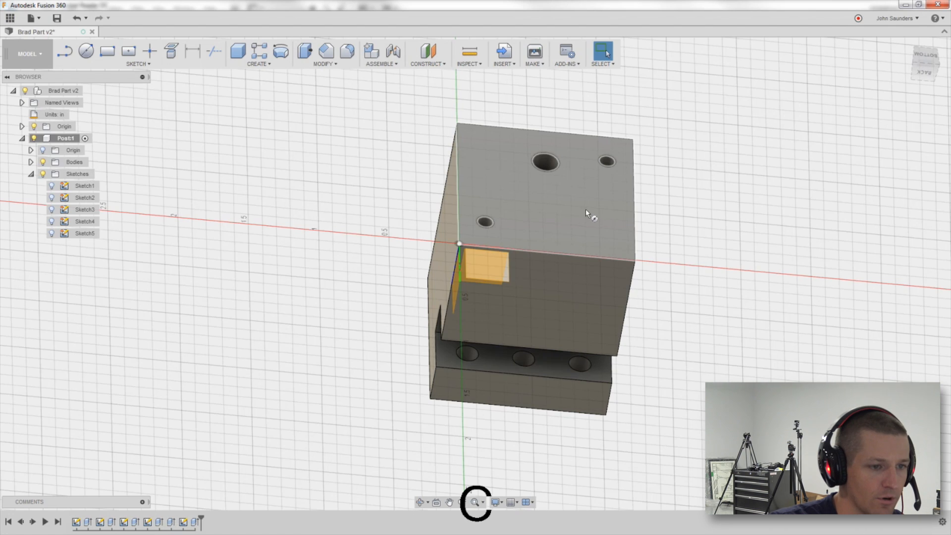
left_click(582, 212)
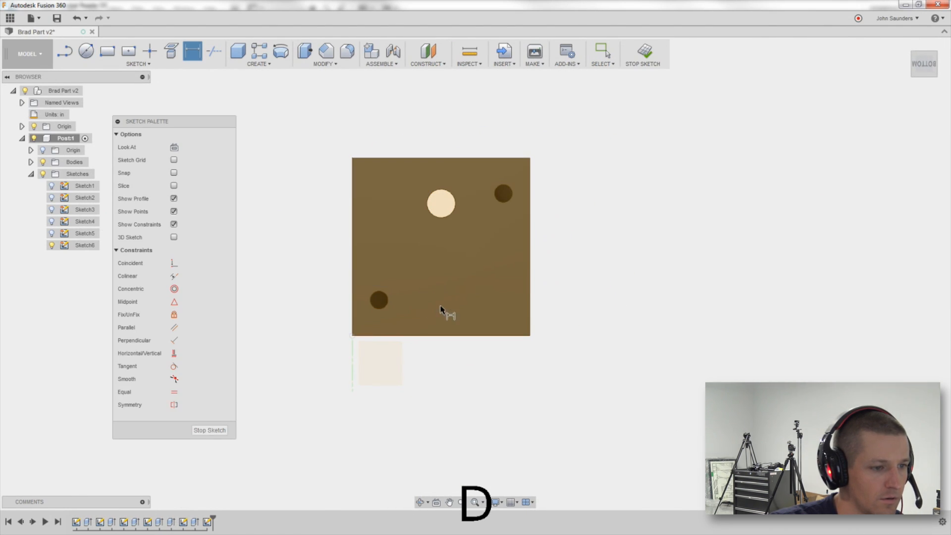
key("c")
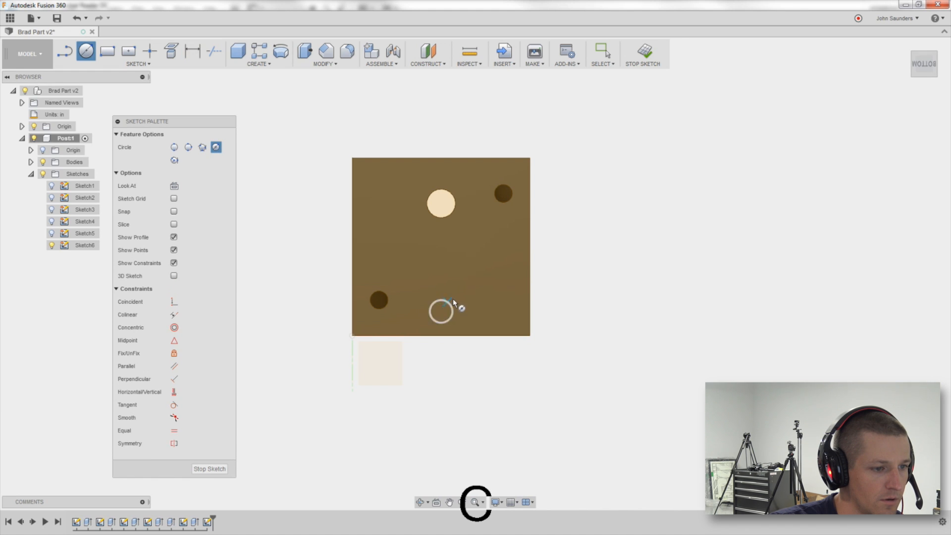
left_click(459, 300)
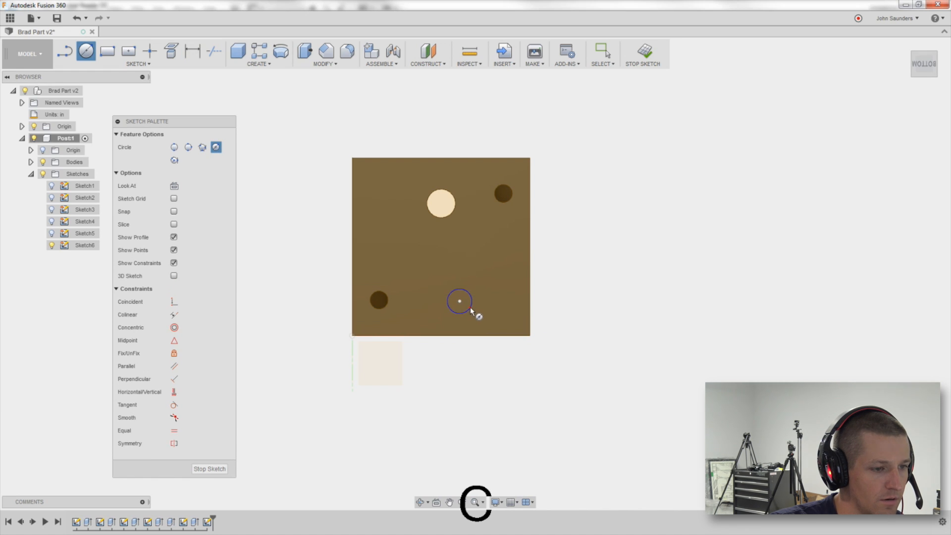
left_click(471, 308)
Dimension the circle center's horizontal distance from the face's bottom-left corner as 0.625 in.
key("d")
left_click(352, 336)
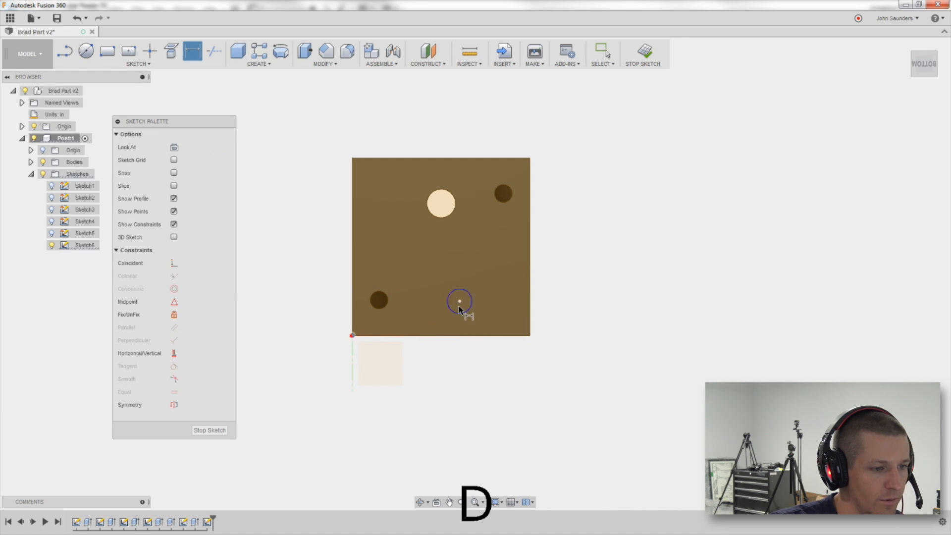
left_click(460, 300)
left_click(401, 362)
key("Delete")
type(".0625")
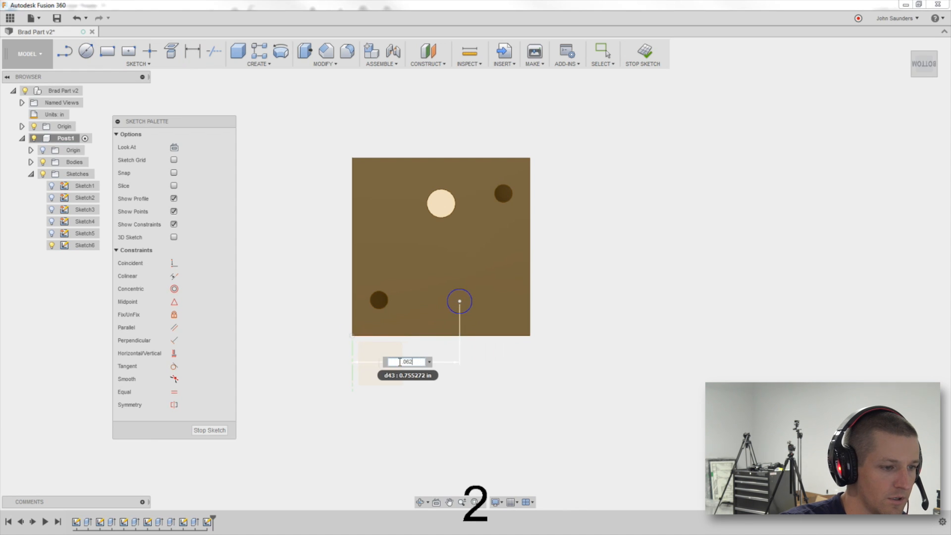
key("Return")
double_click(354, 362)
key("Delete")
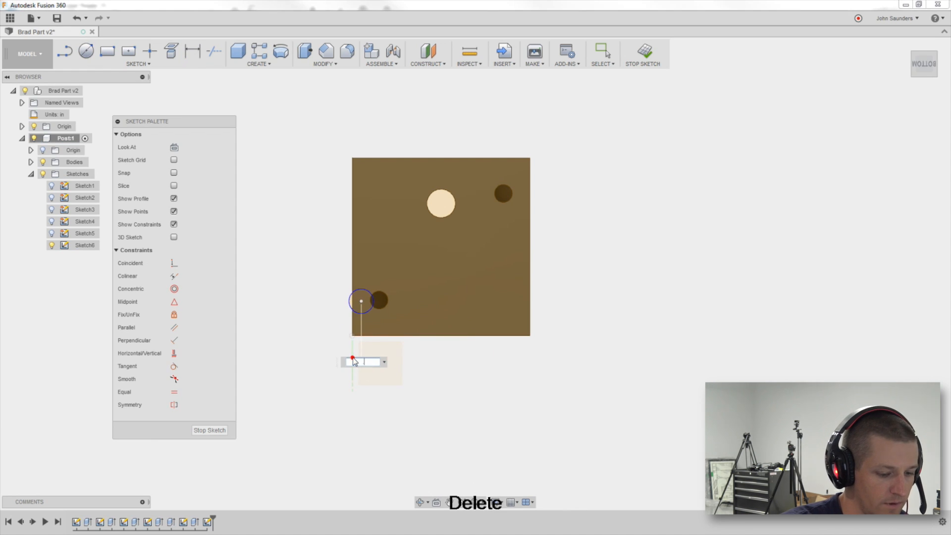
type(".625")
key("Return")
Dimension the circle center's vertical distance from the face's bottom edge as 0.17 in.
key("alt+Tab")
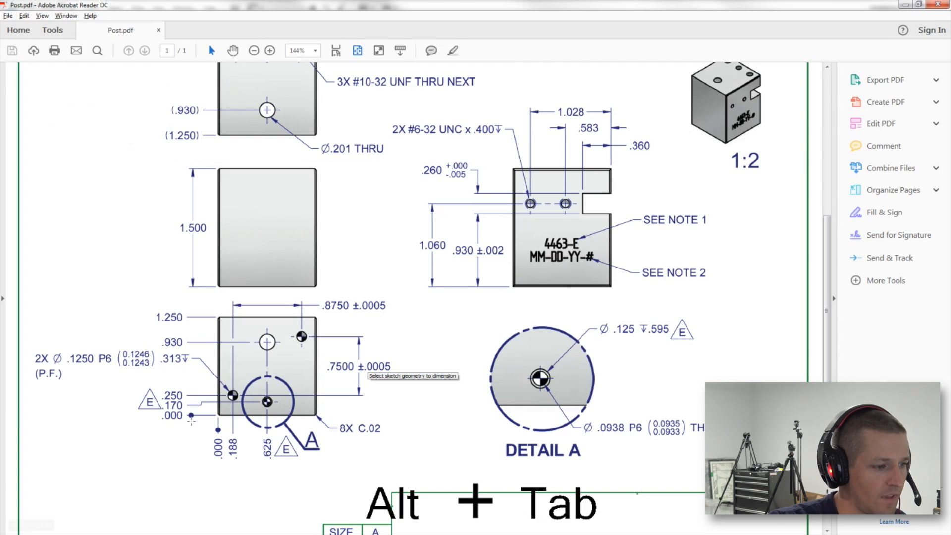
key("alt+Tab")
key("d")
left_click(353, 336)
left_click(441, 301)
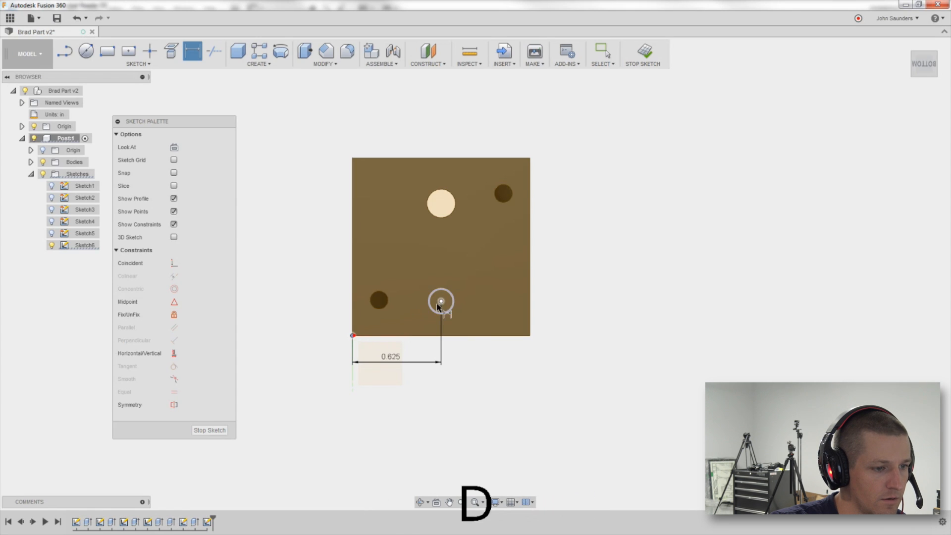
left_click(337, 312)
type(".17")
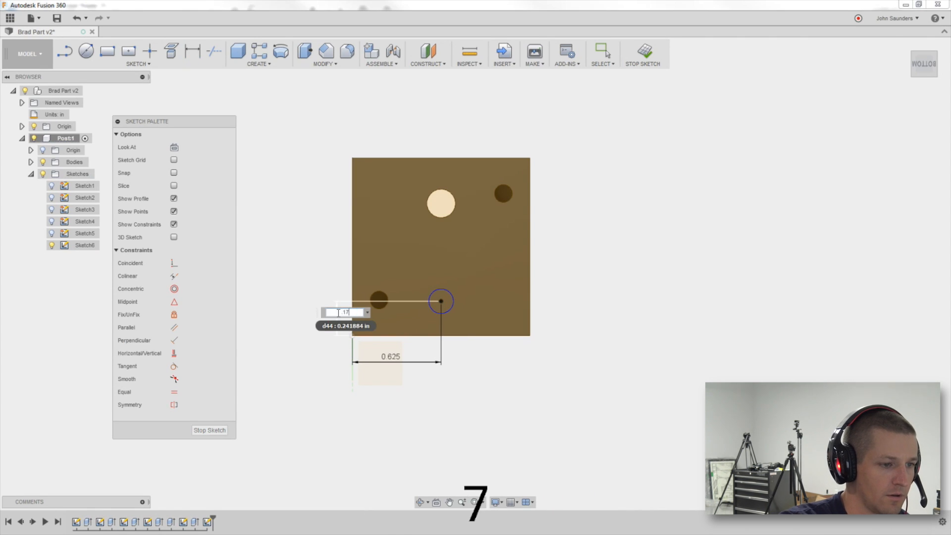
key("Return")
Dimension the new circle's diameter as 0.125 in.
key("alt+Tab")
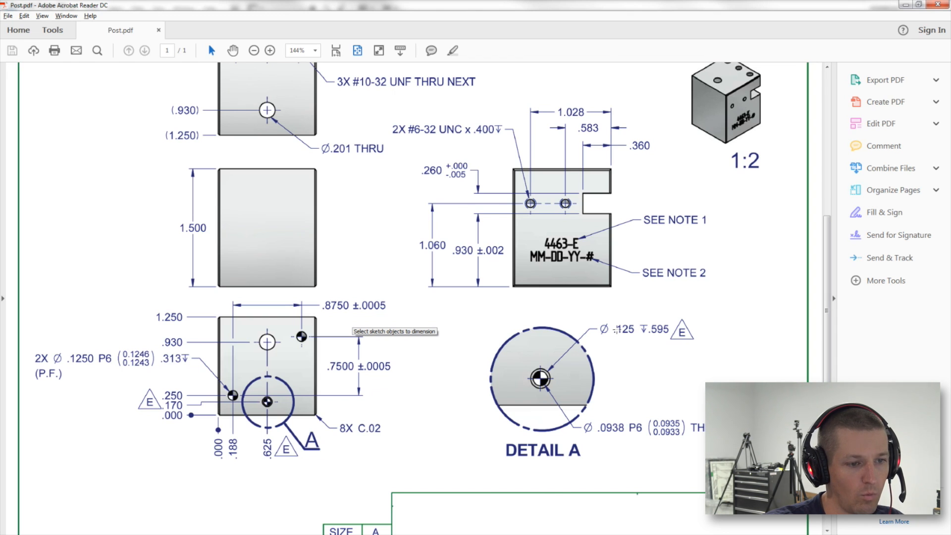
key("alt+Tab")
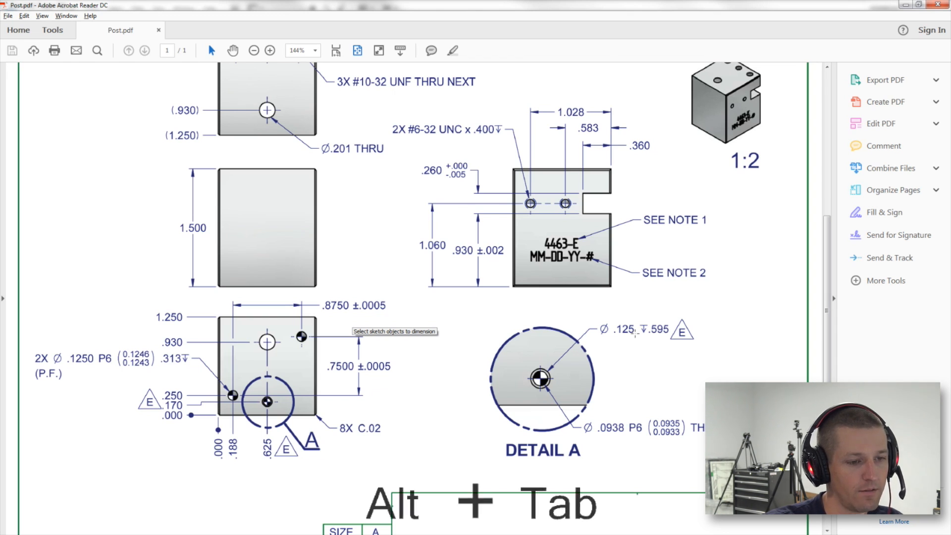
key("d")
left_click(473, 313)
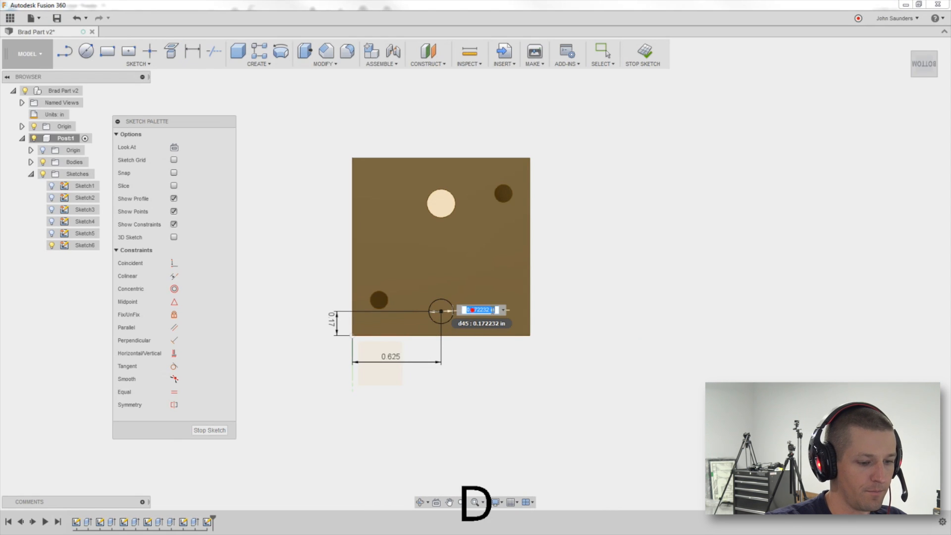
type(".125")
key("Return")
Draw a smaller circle concentric with the 0.125 in circle.
scroll(460, 314, "up", 5)
scroll(459, 315, "up", 3)
key("c")
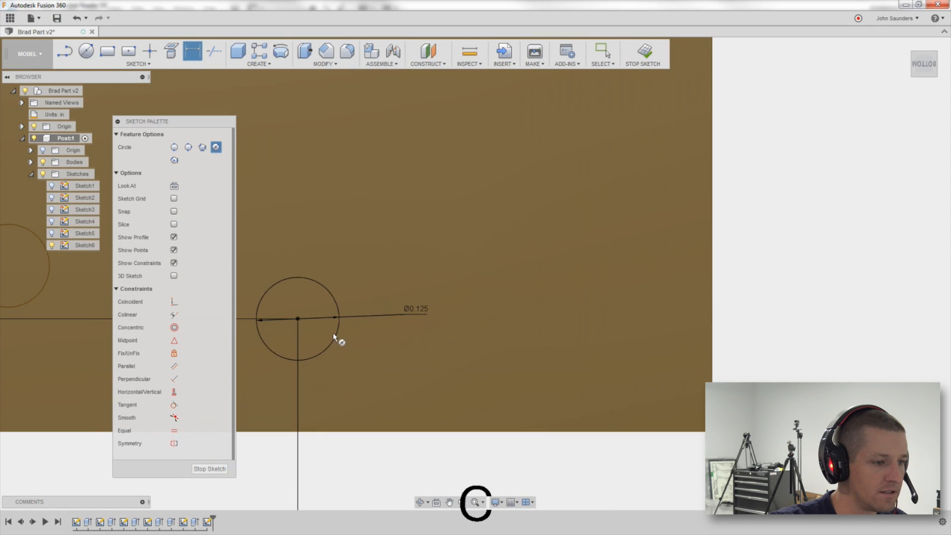
left_click(297, 319)
key("alt+Tab")
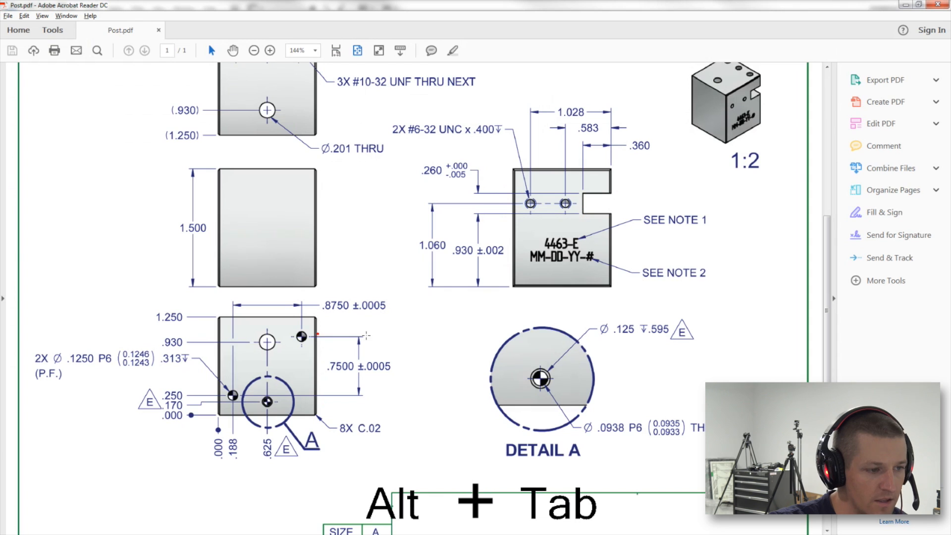
key("alt+Tab")
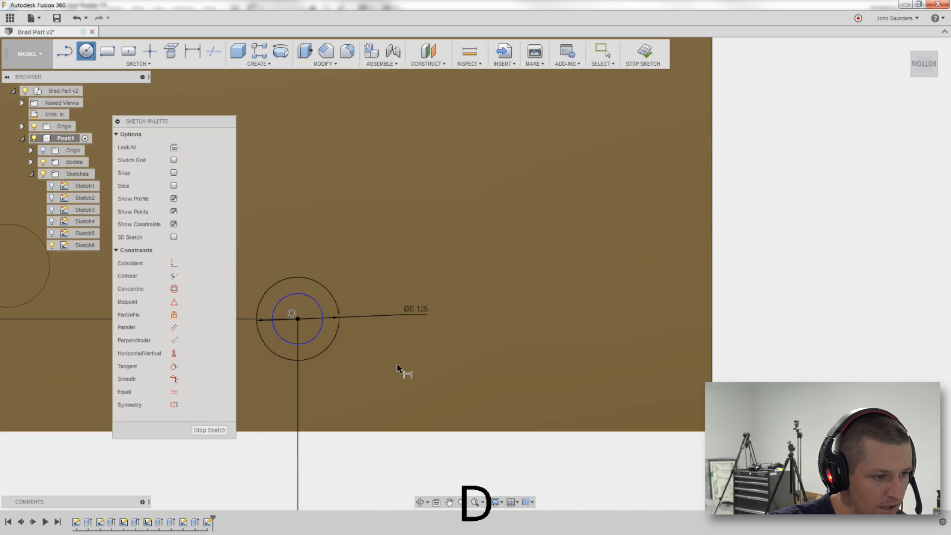
Dimension the inner concentric circle's diameter, setting it to 0.0935 in.
key("d")
key("Escape")
key("d")
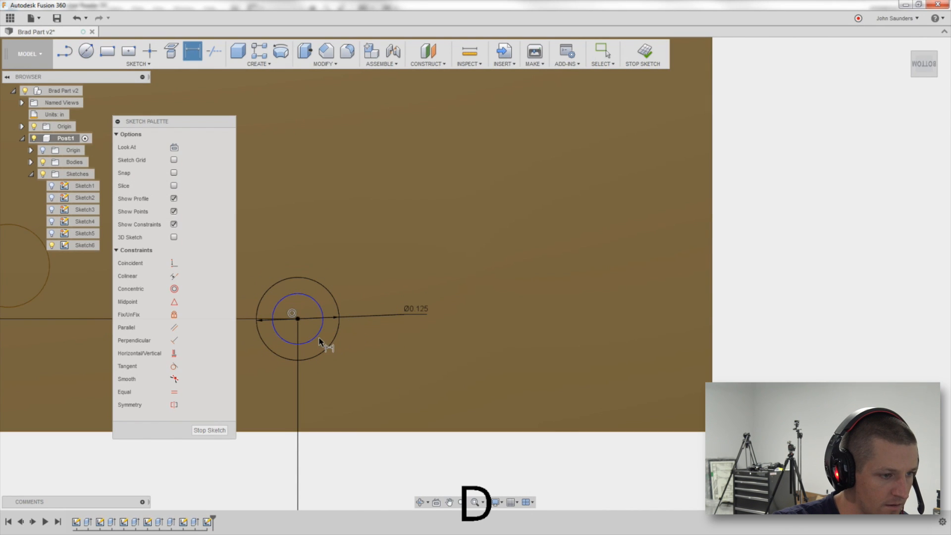
left_click(319, 337)
left_click(395, 361)
key("Delete")
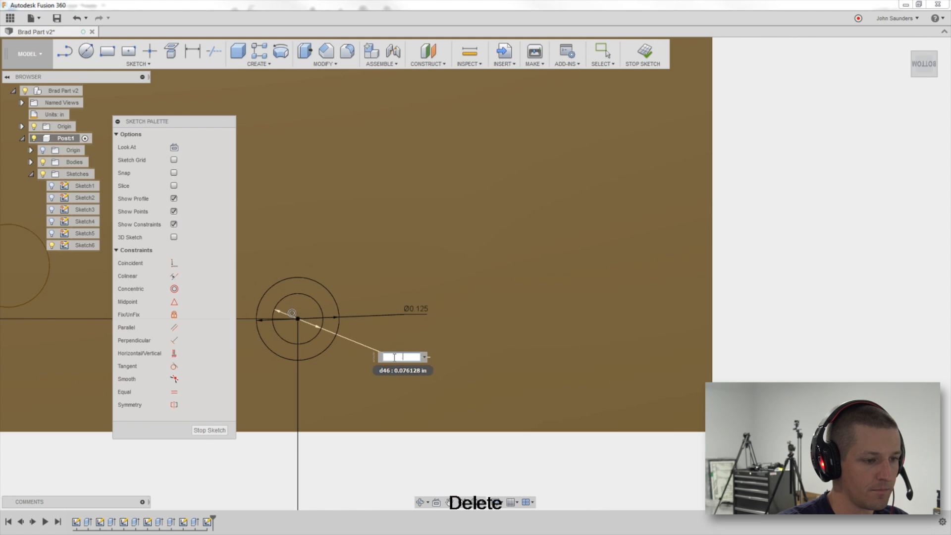
type("3/32")
key("Return")
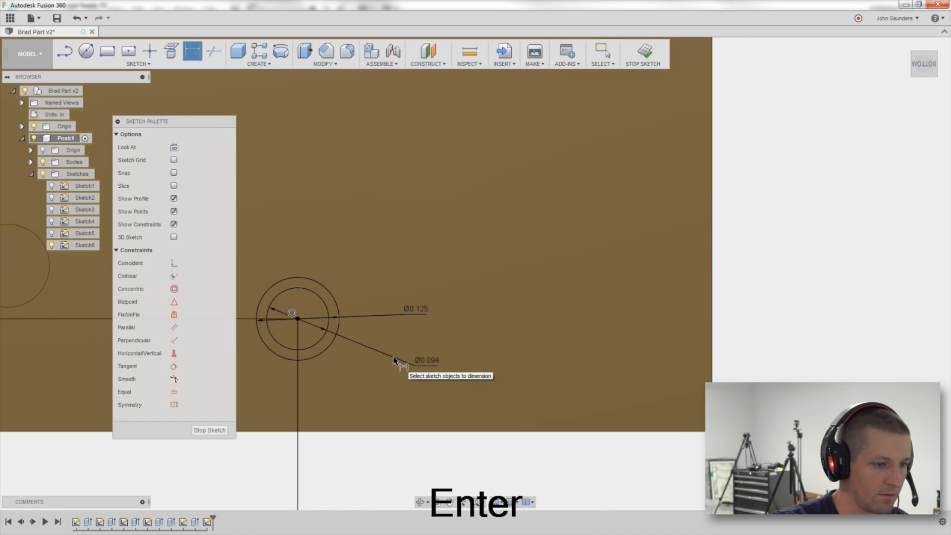
left_click(429, 365)
key("Delete")
type("3/32")
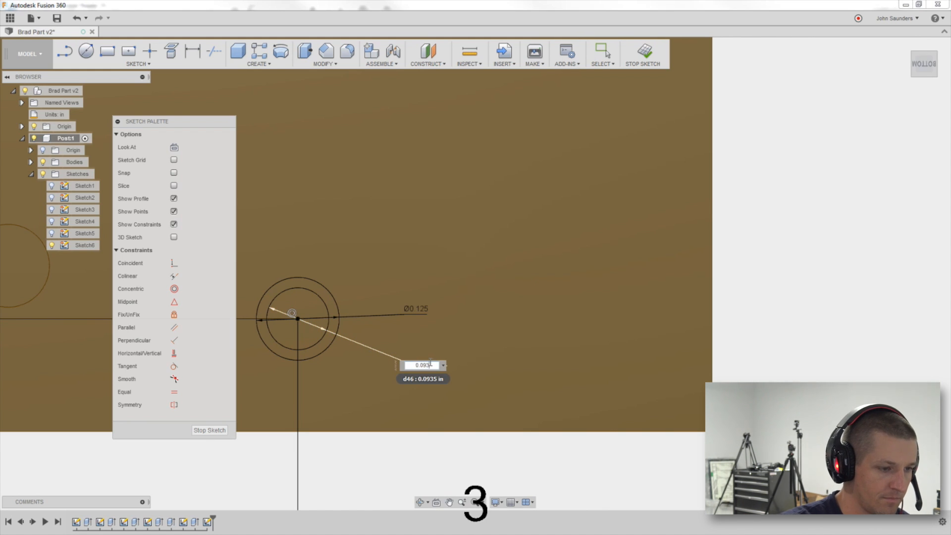
key("Return")
Extrude-cut the circle profile up to the slot's floor face using the To Object extent.
key("e")
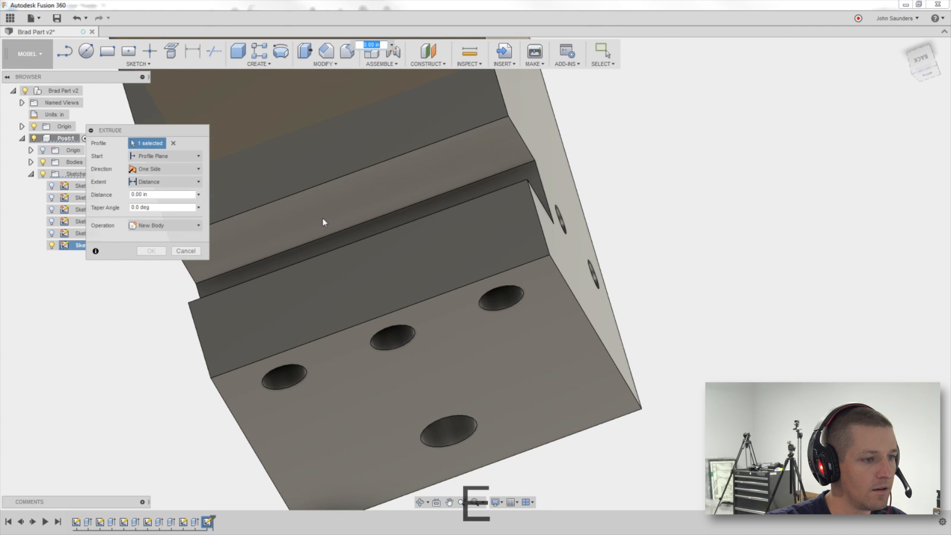
left_click(165, 182)
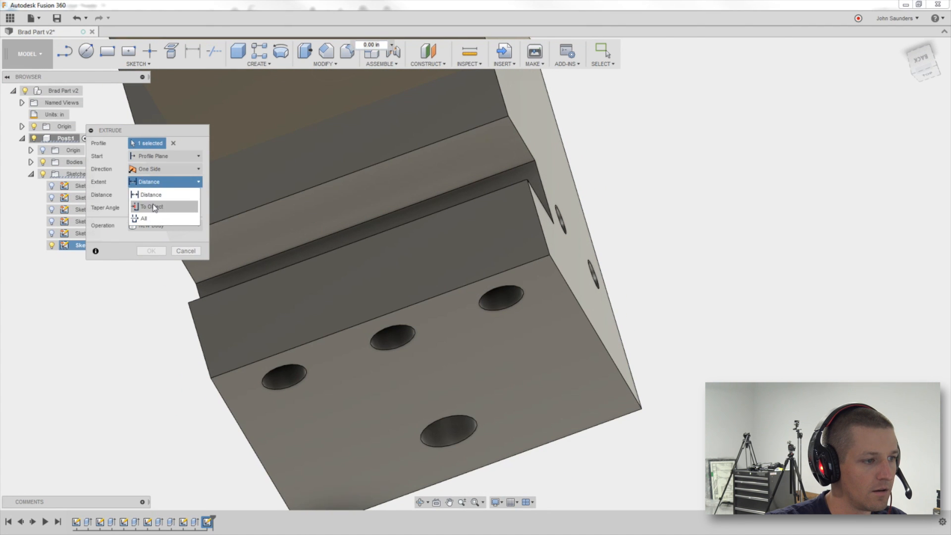
left_click(154, 203)
left_click(284, 212)
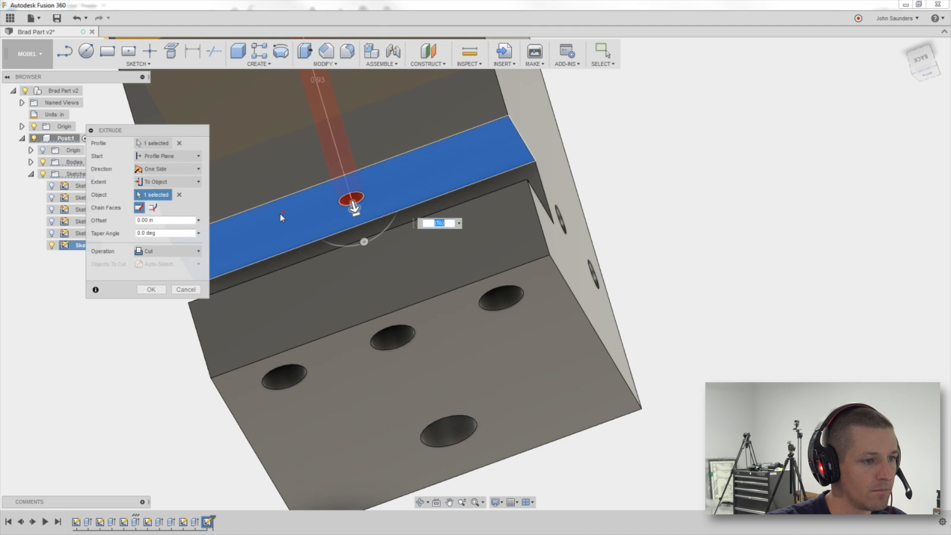
left_click(149, 289)
scroll(151, 290, "down", 4)
middle_click_drag(152, 290, 298, 355)
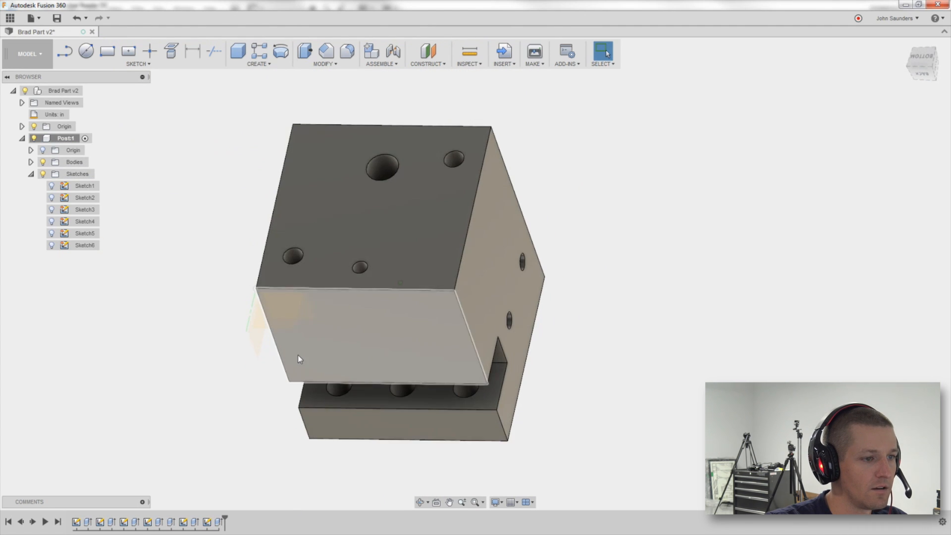
Make Sketch6 visible again in the browser.
scroll(376, 262, "up", 5)
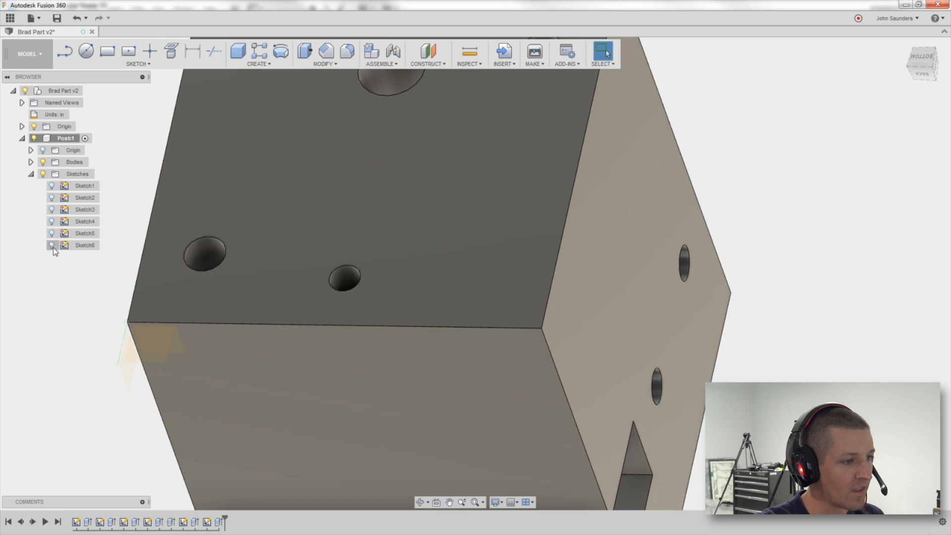
left_click(52, 247)
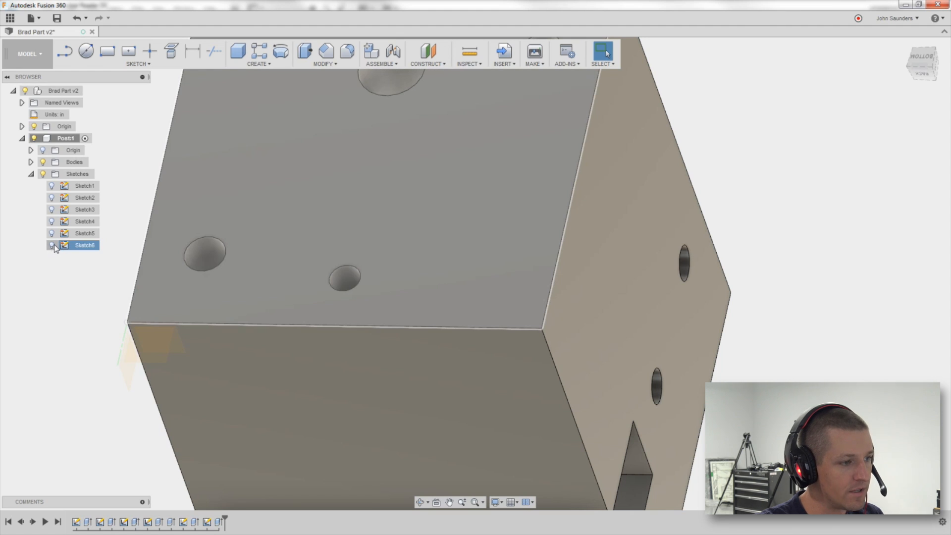
left_click(52, 246)
Extrude-cut the ring between the two concentric circles 0.595 in deep into the block.
key("e")
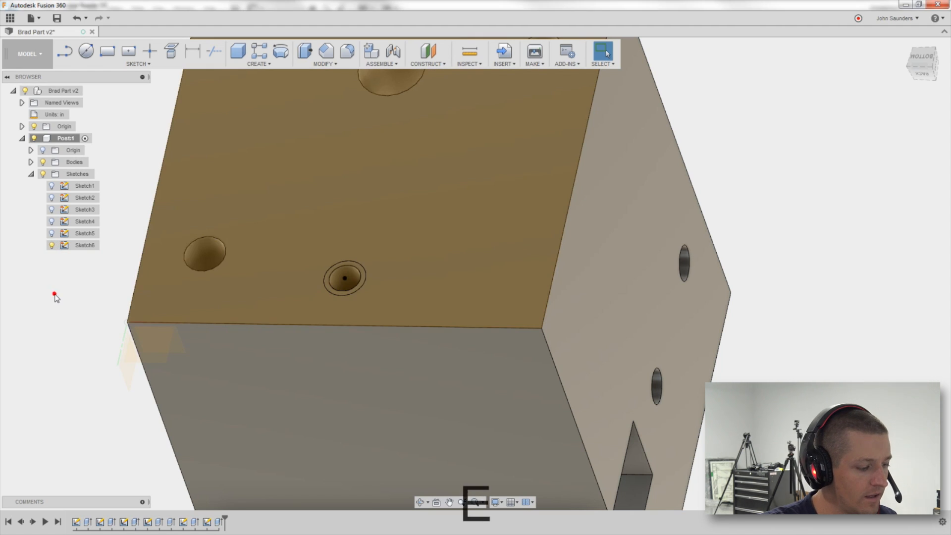
scroll(367, 257, "up", 3)
left_click(363, 278)
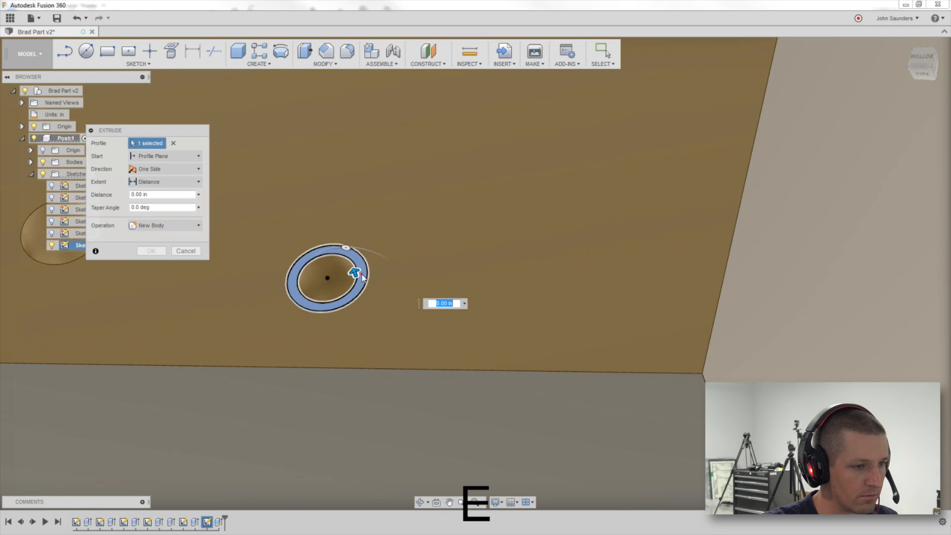
type("-0.595")
key("Return")
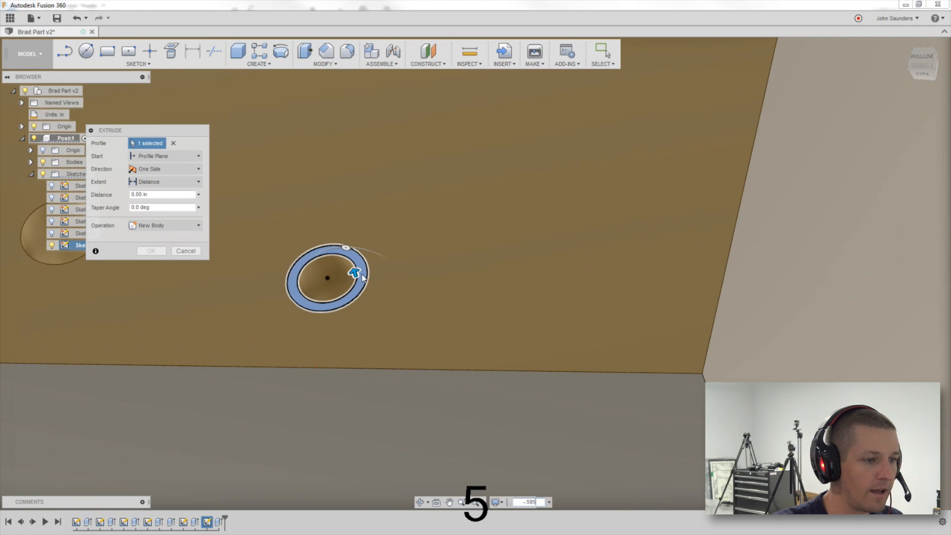
key("alt+Tab")
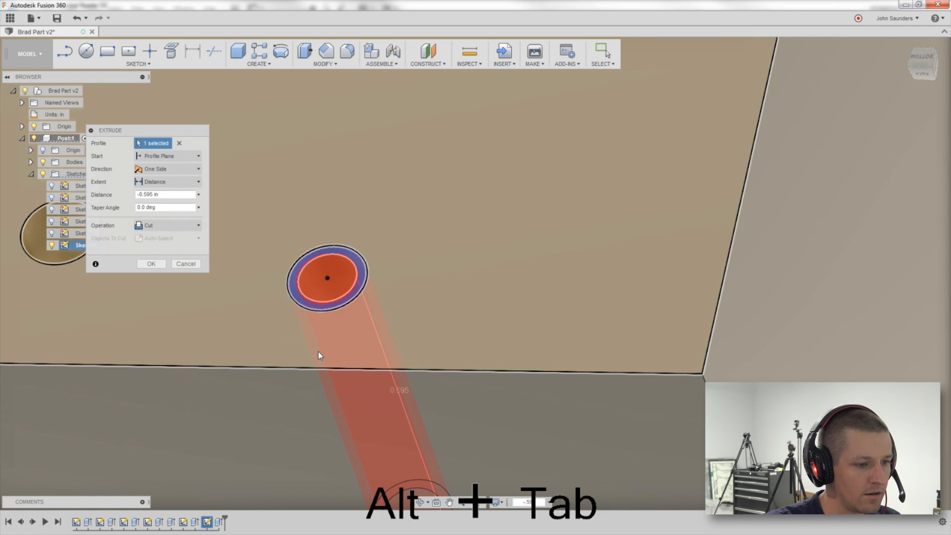
scroll(317, 352, "down", 4)
middle_click_drag(317, 346, 415, 174, "shift")
scroll(320, 314, "down", 2)
scroll(320, 316, "down", 2)
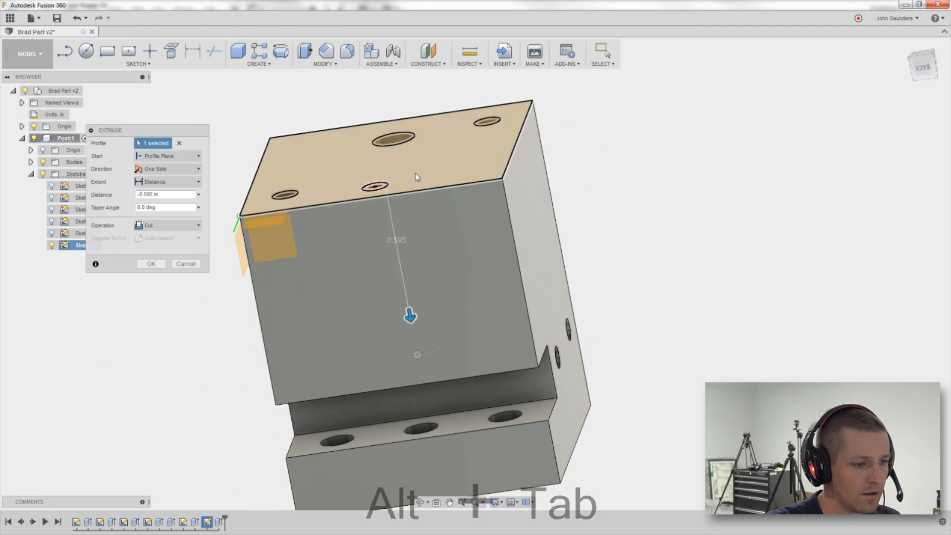
left_click(151, 264)
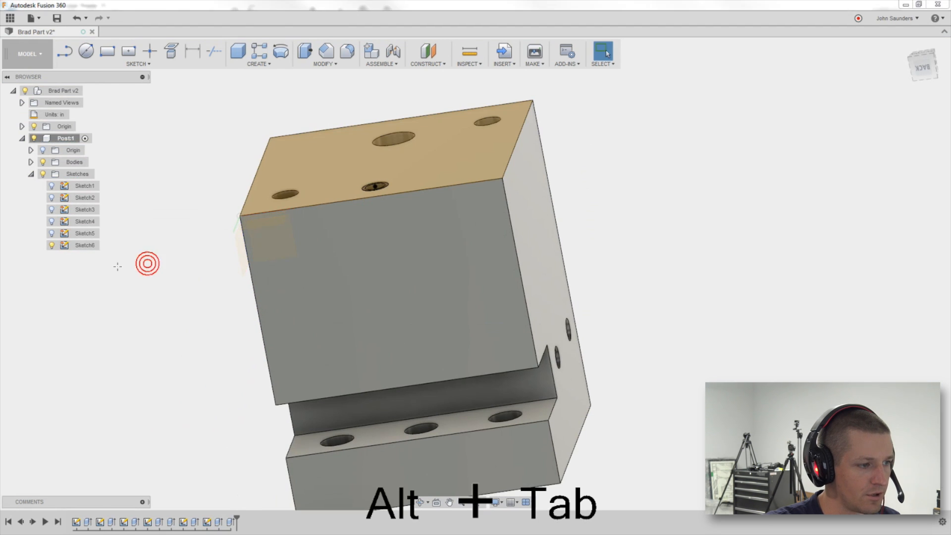
Switch to the PDF drawing and review its views and hole dimensions.
key("alt+Tab")
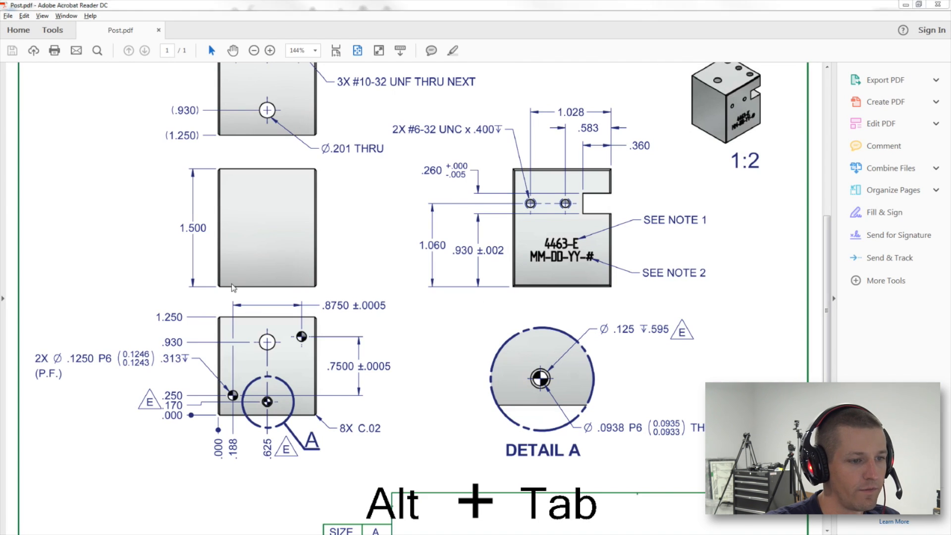
key("alt+Tab")
middle_click_drag(160, 256, 197, 274, "shift")
key("alt+Tab")
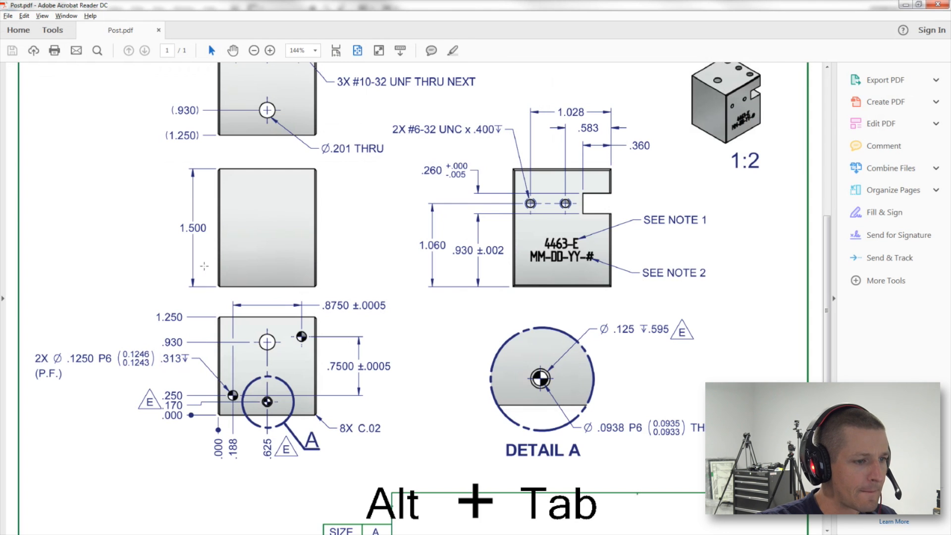
key("alt+Tab")
key("alt+Tab")
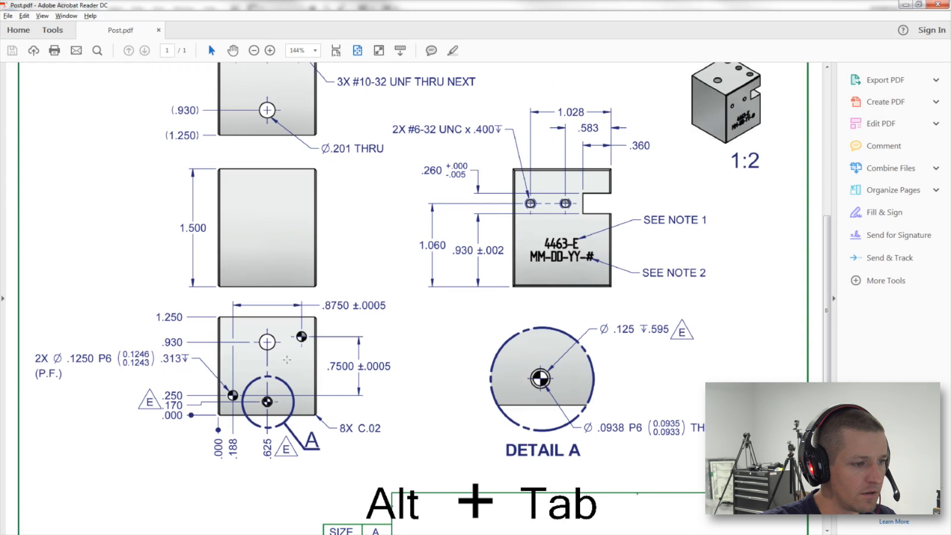
scroll(434, 366, "down", 3)
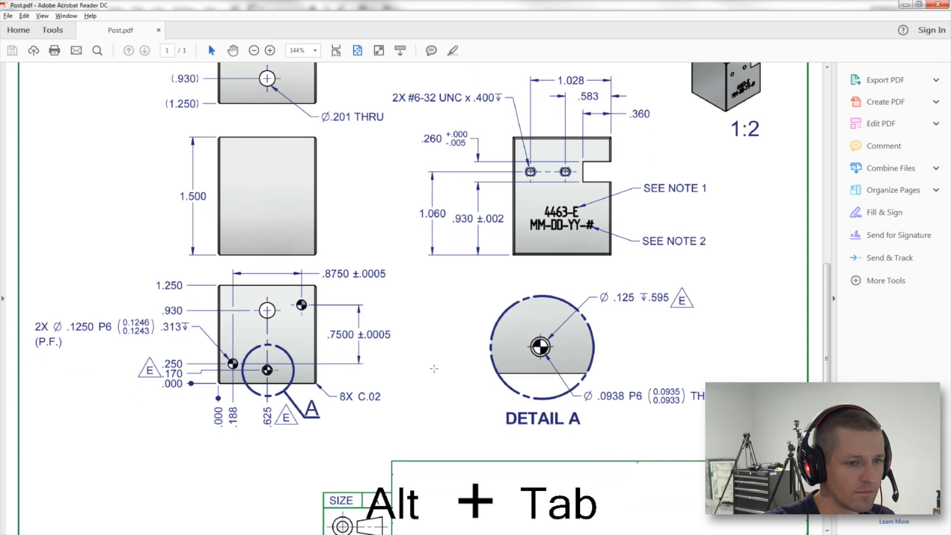
scroll(434, 369, "up", 4)
scroll(600, 340, "up", 2)
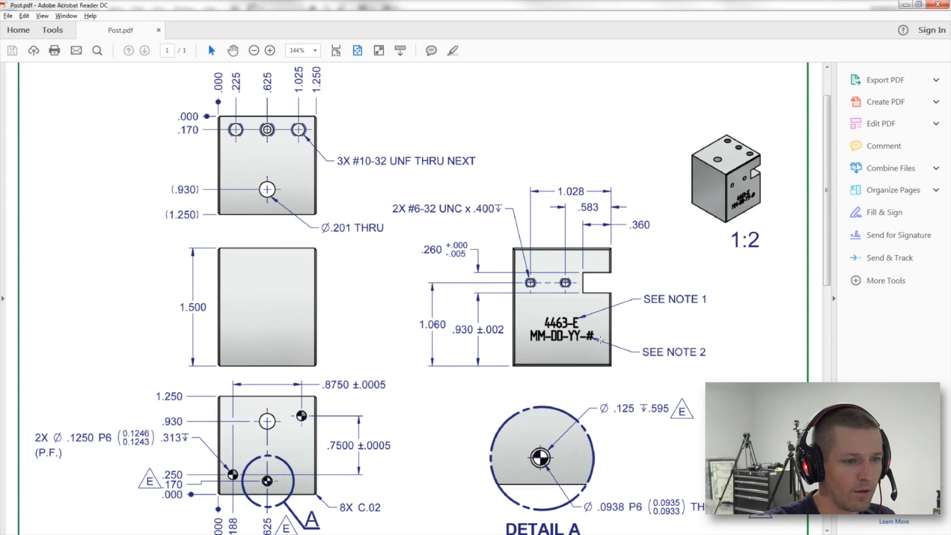
scroll(600, 339, "down", 1)
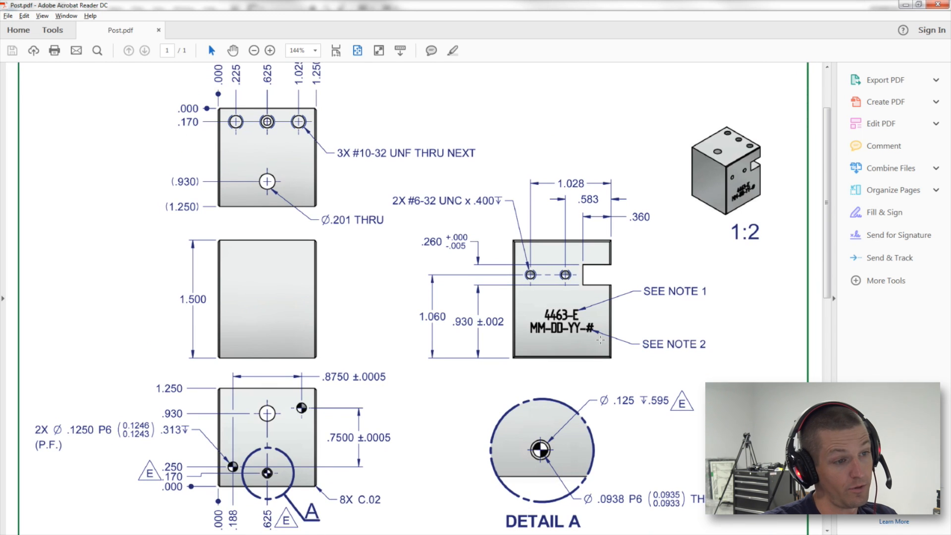
scroll(601, 340, "down", 3)
Return to Fusion 360, save the design, and orbit to inspect the part.
key("alt+Tab")
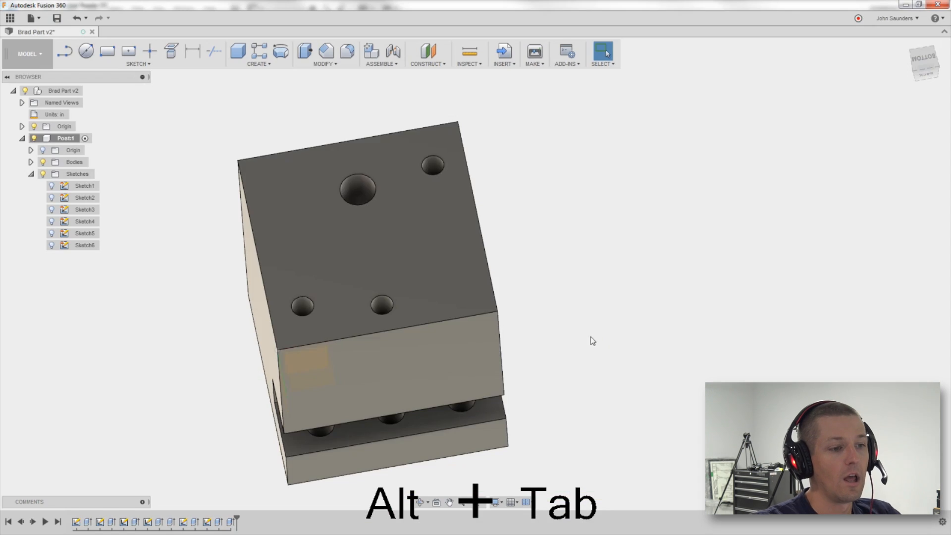
key("ctrl+s")
left_click(484, 280)
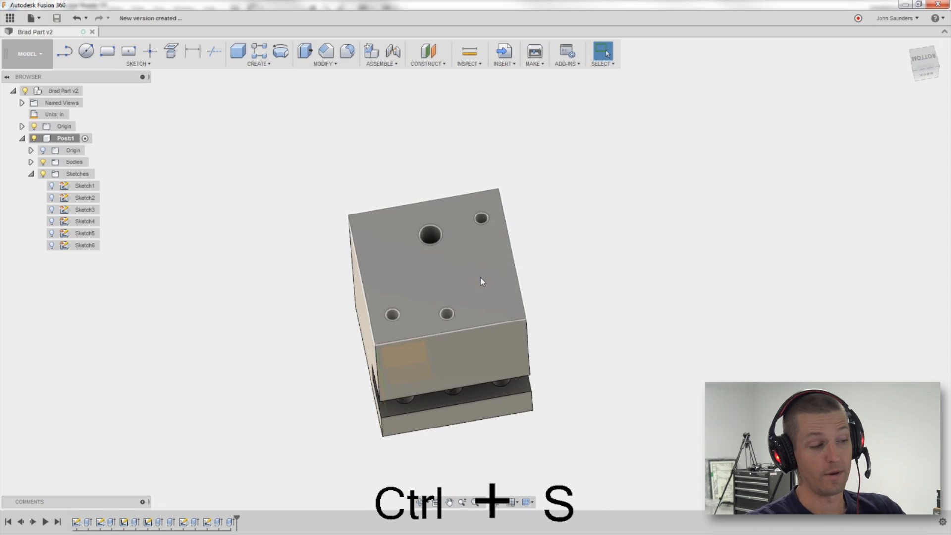
middle_click_drag(507, 255, 561, 224, "shift")
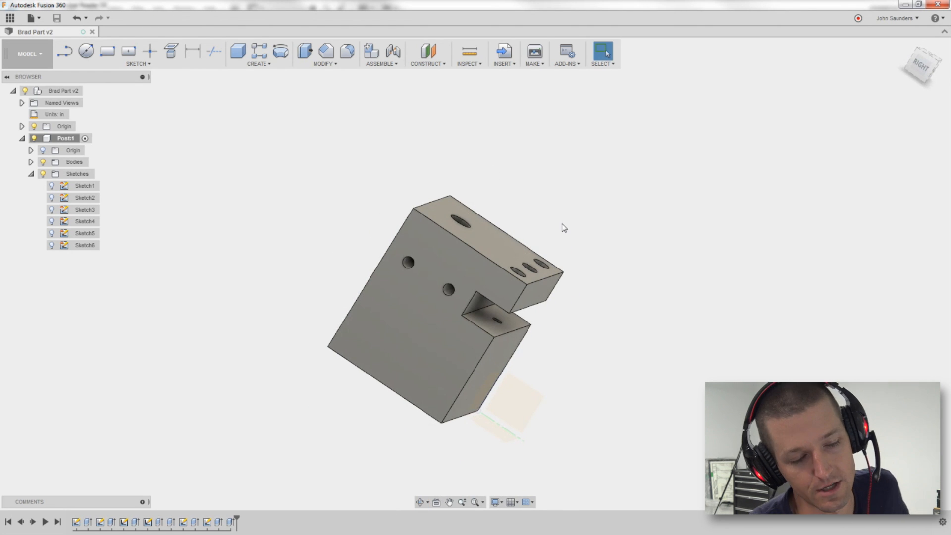